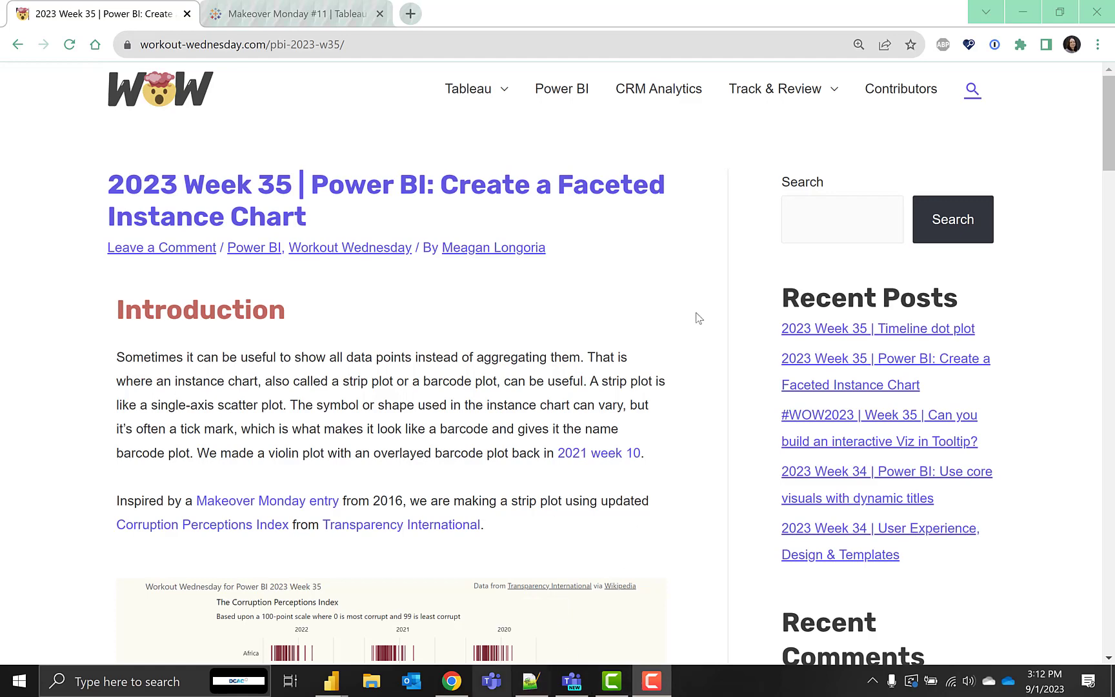
Examine the original Makeover Monday strip plot and the challenge's embedded Corruption Perceptions Index report in full screen
drag(1111, 104, 1111, 148)
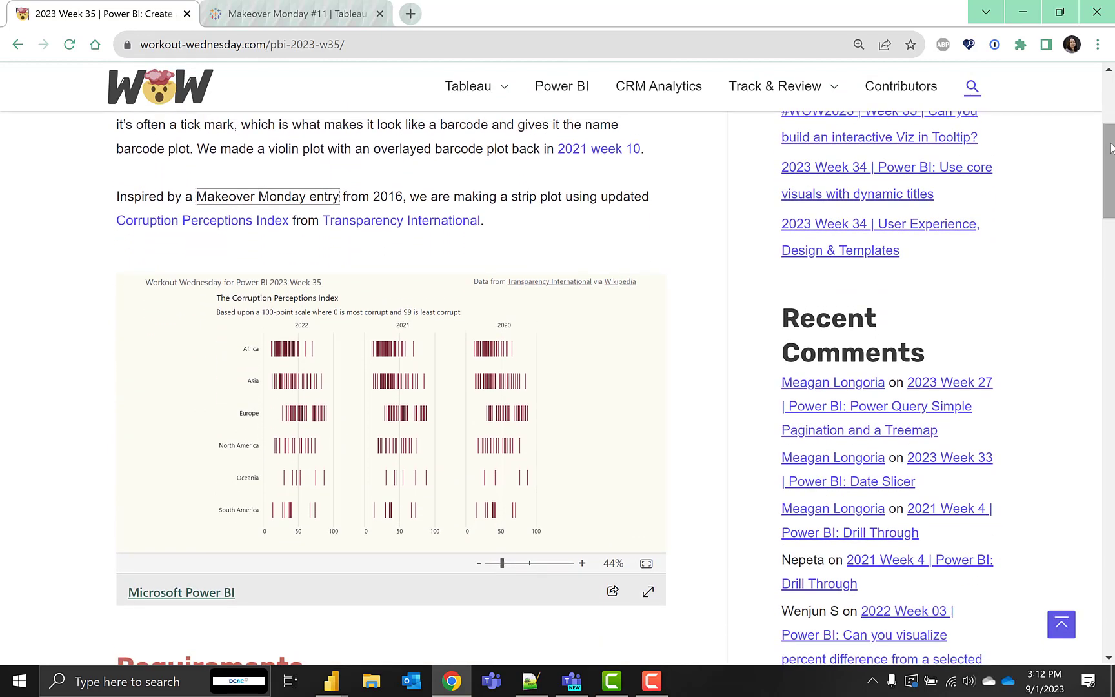
click(278, 13)
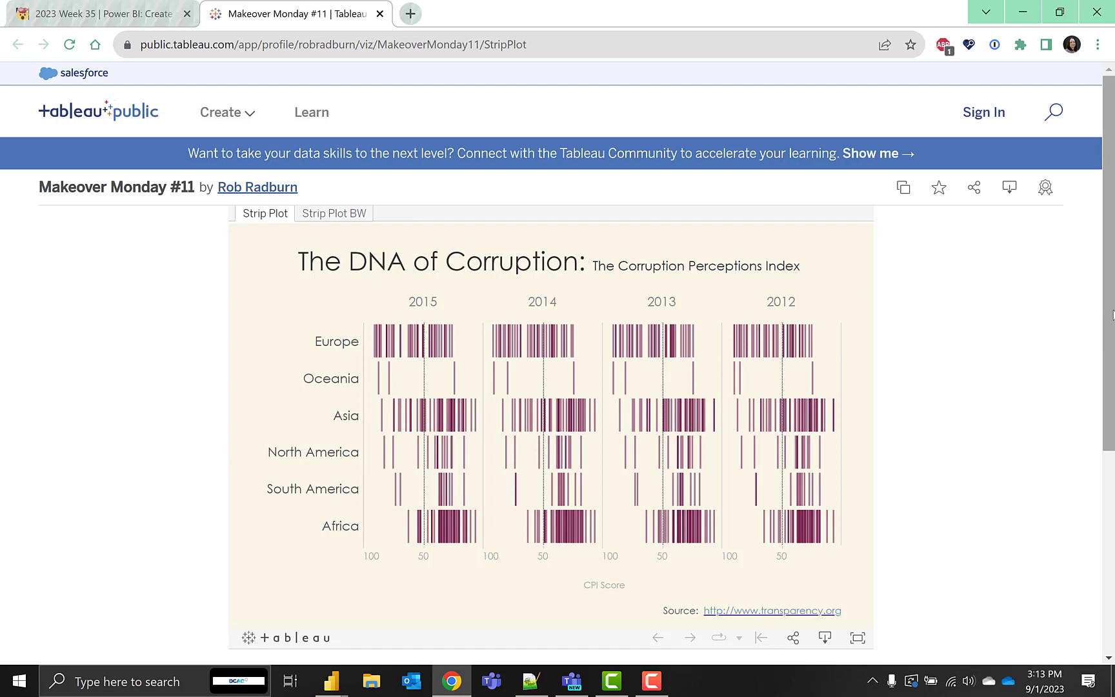
drag(1112, 314, 1111, 361)
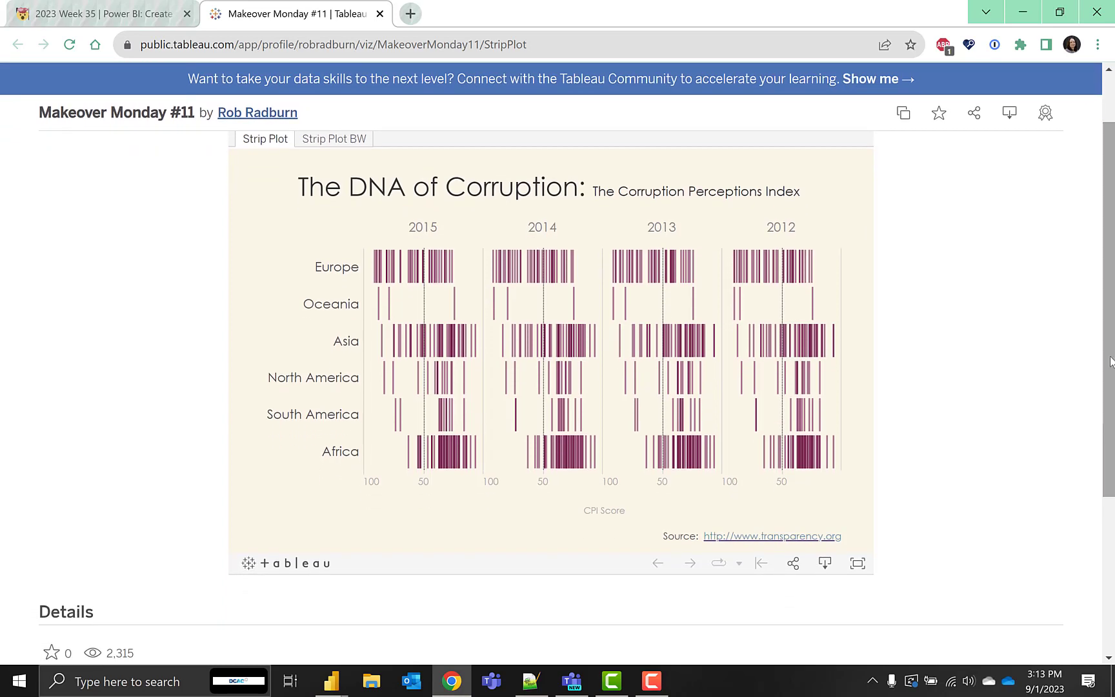
click(103, 13)
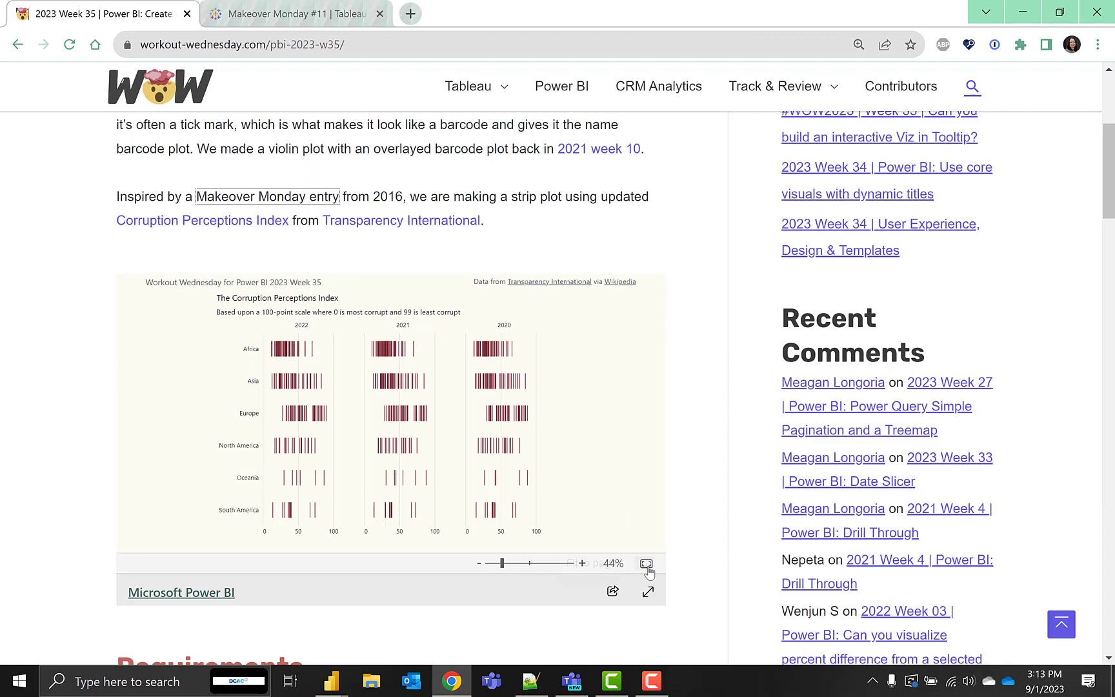
click(650, 599)
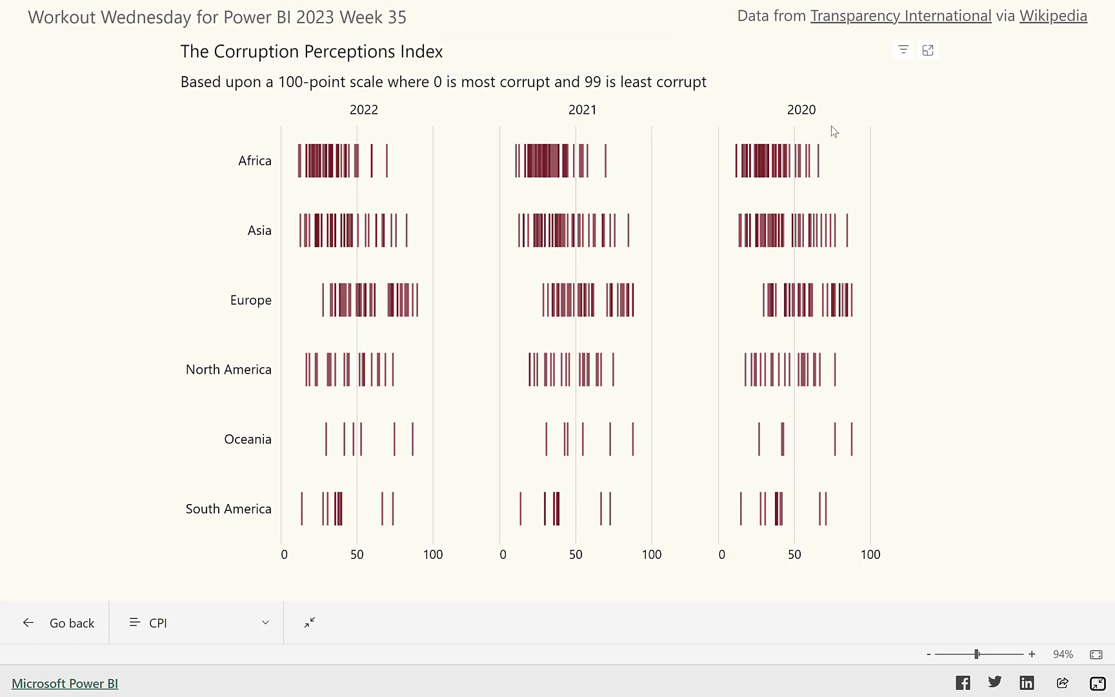
click(1098, 683)
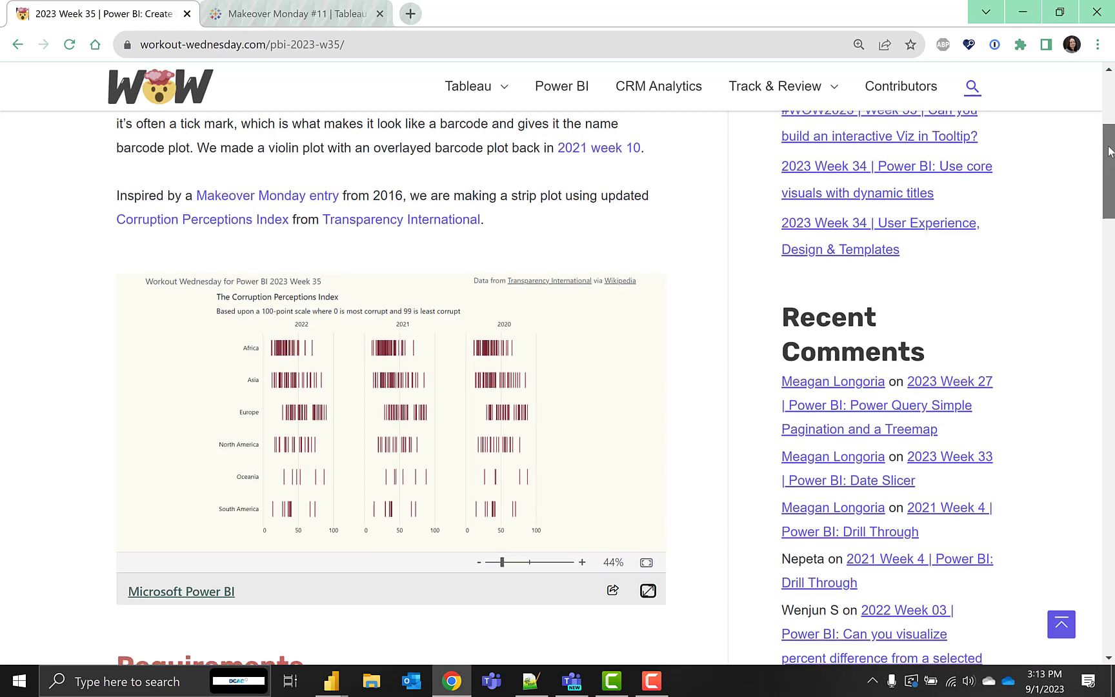
Read through the Week 35 challenge page down to its dataset sources
scroll(1100, 180, down, 2)
drag(1100, 179, 1105, 306)
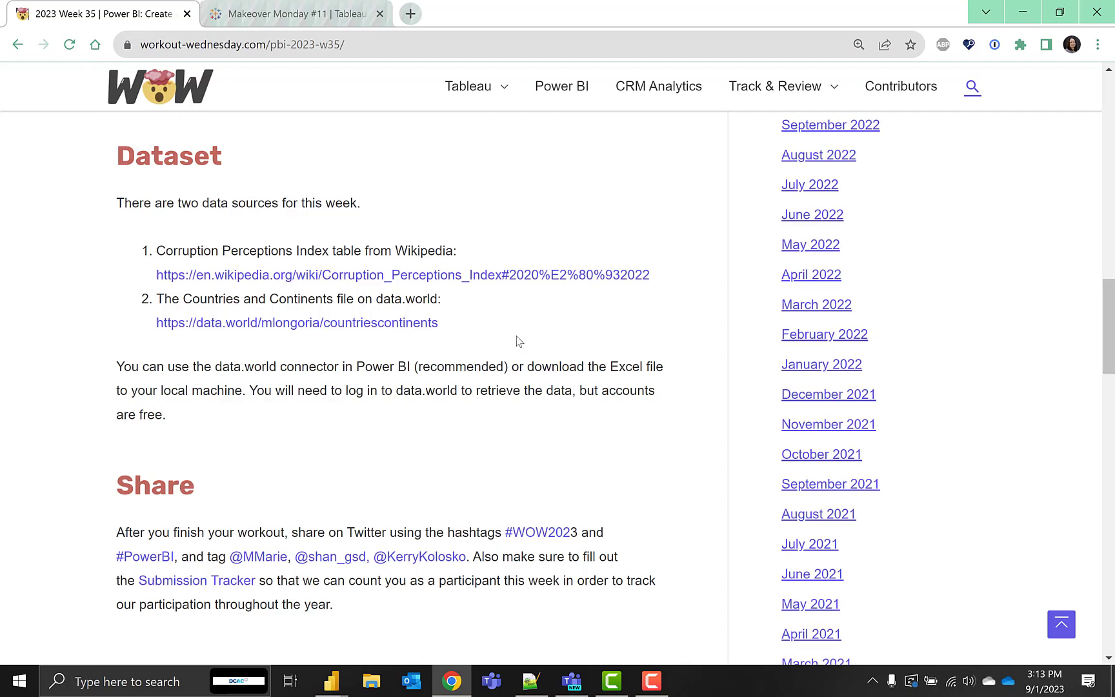
drag(1113, 331, 1113, 255)
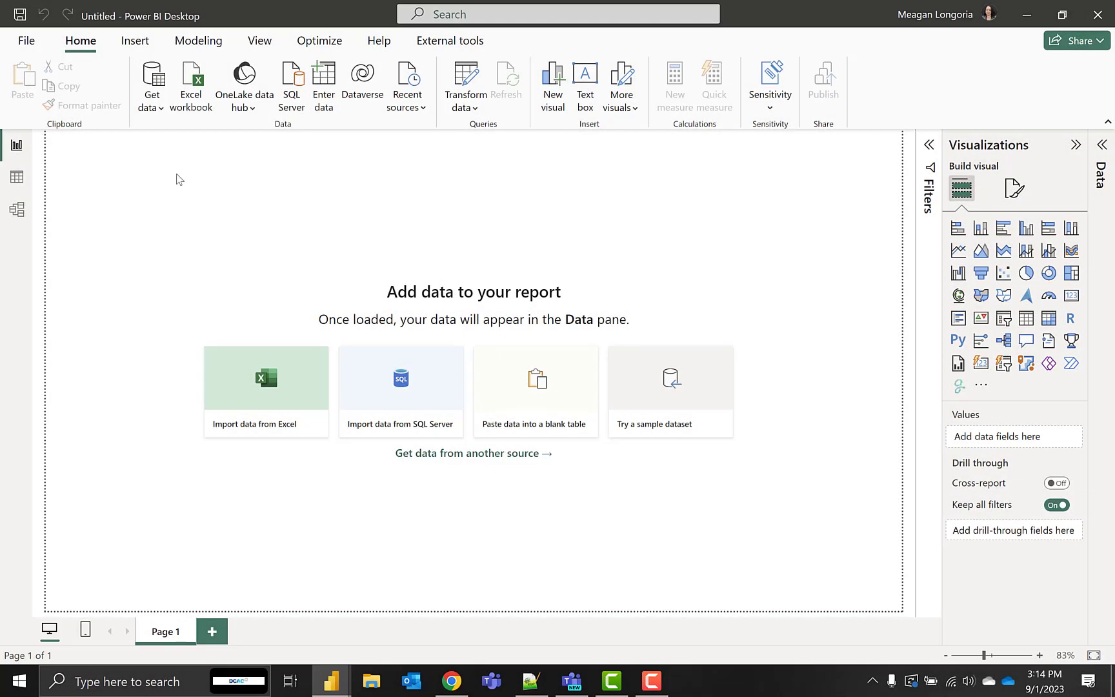
click(160, 112)
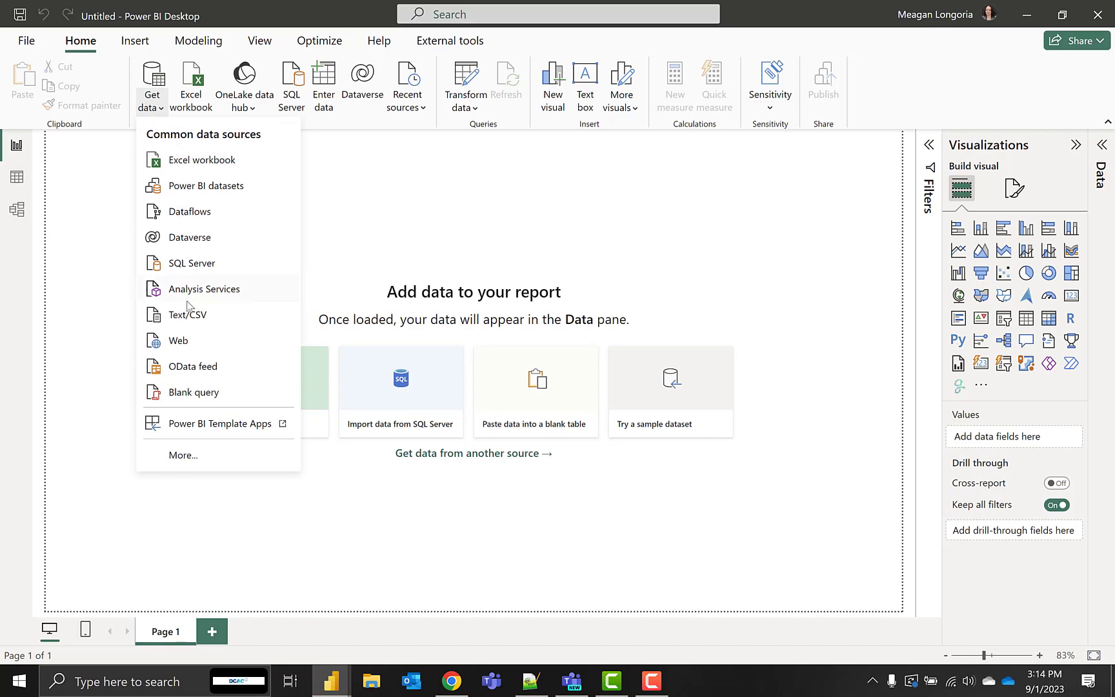
click(192, 349)
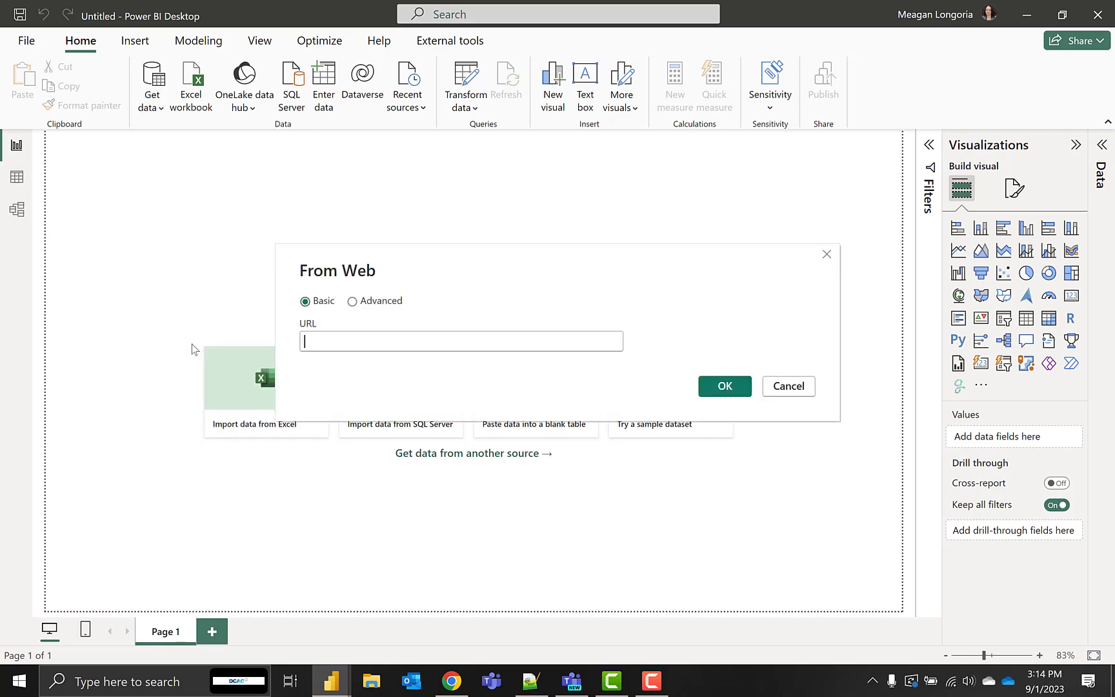
text(https://en.wikipedia.org/wiki/Corruption_Perceptions_Index)
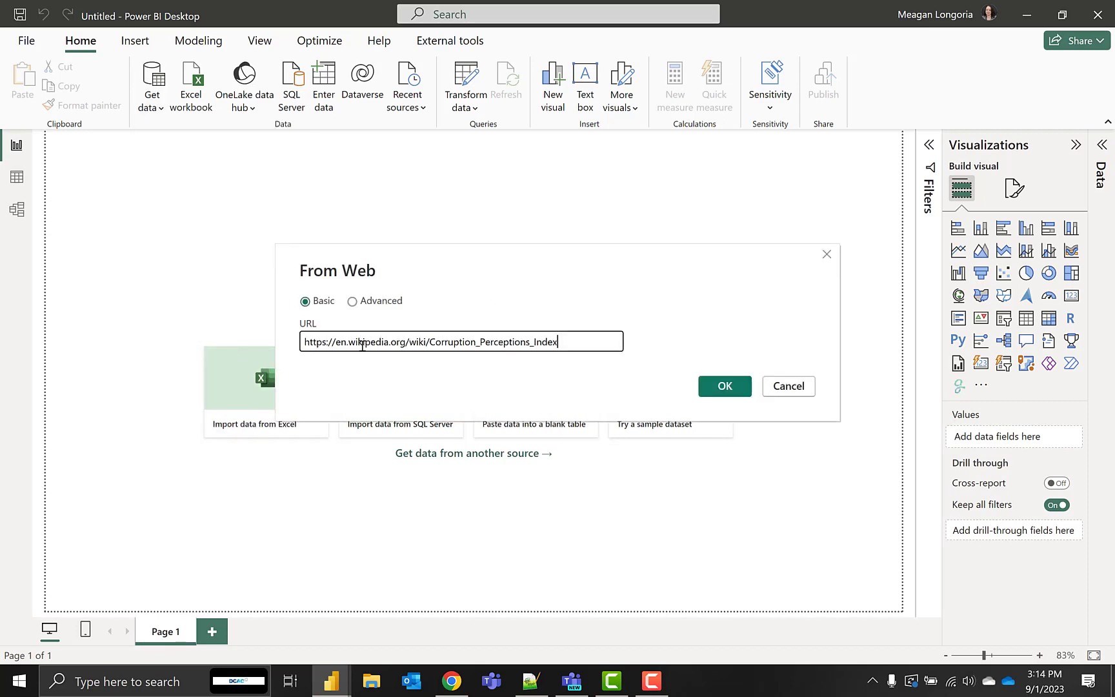
click(726, 387)
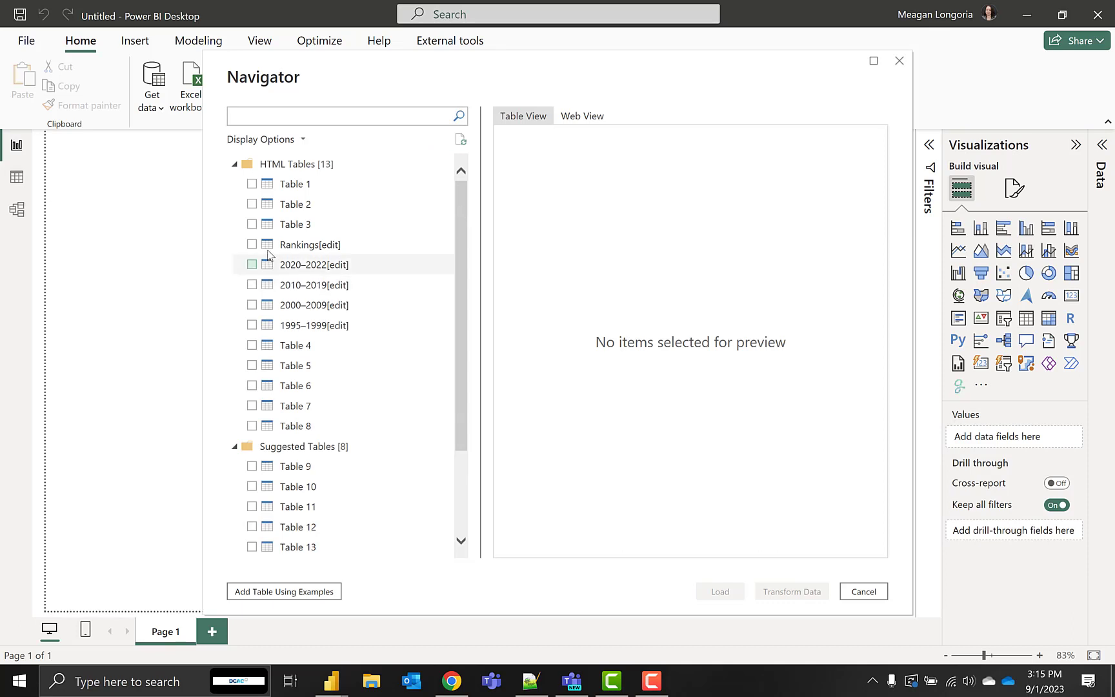
Choose the 2020–2022[edit] HTML table and open it for transformation in Power Query Editor
click(318, 264)
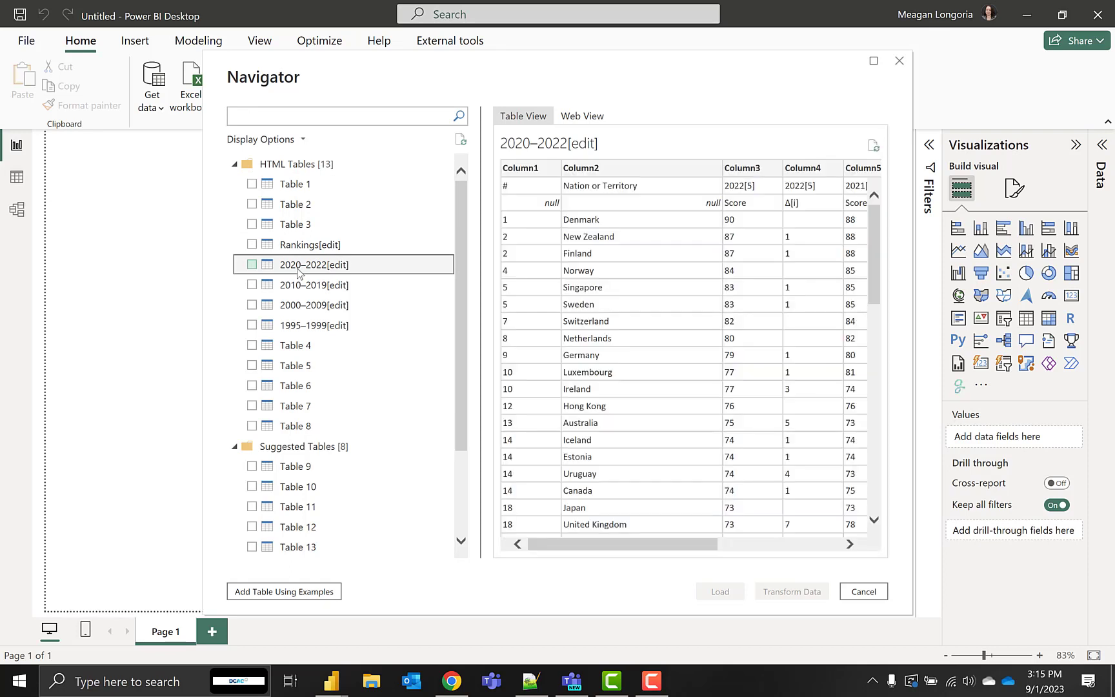
click(252, 265)
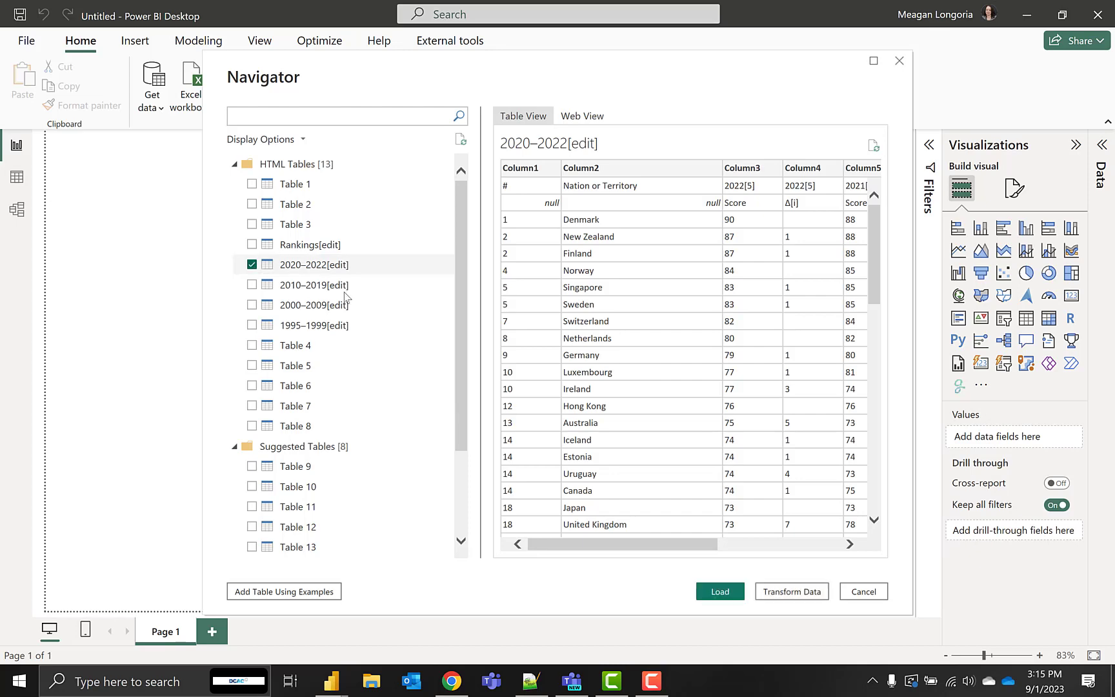
click(767, 592)
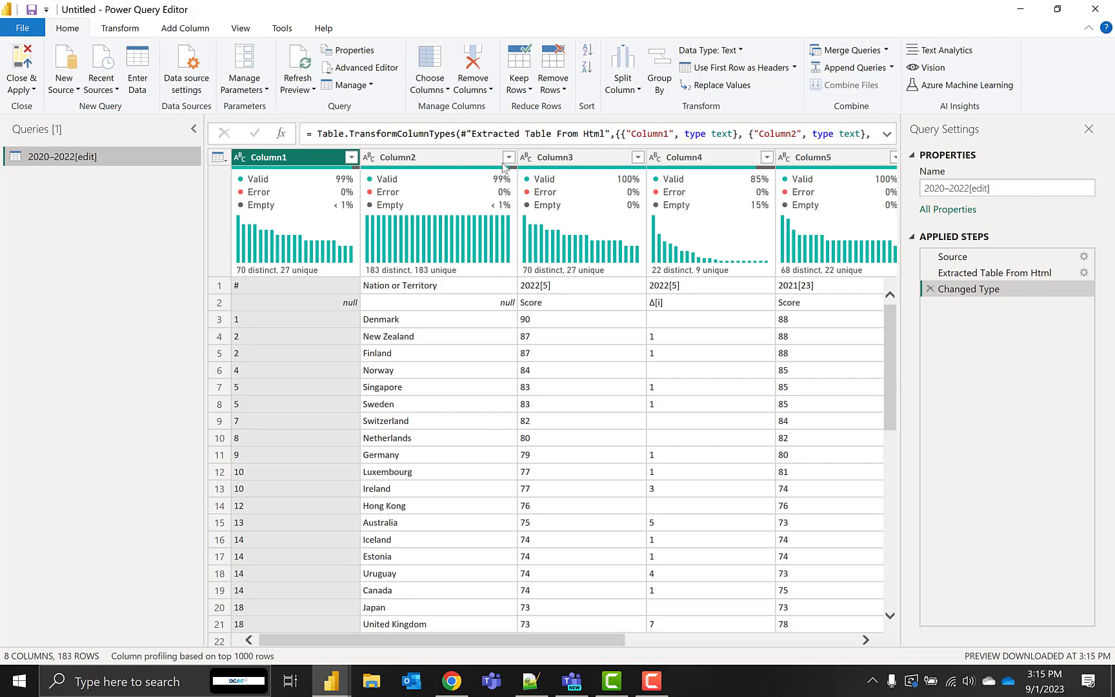
Promote the first row to column headers and remove 1 top row left over from the double header
click(219, 157)
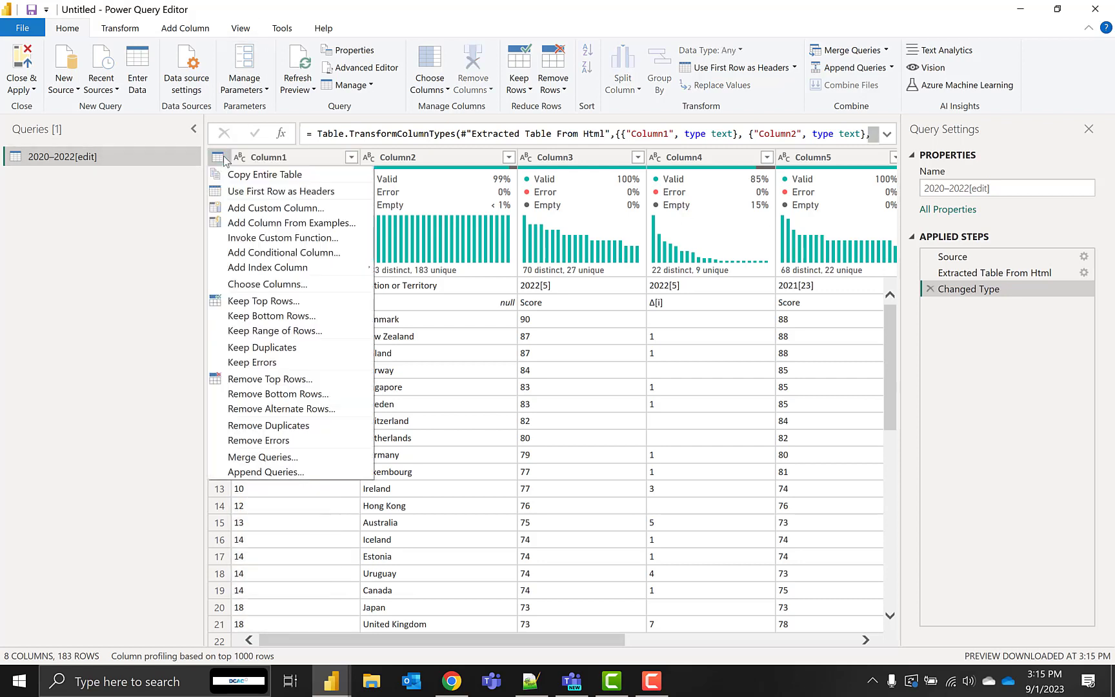
click(283, 195)
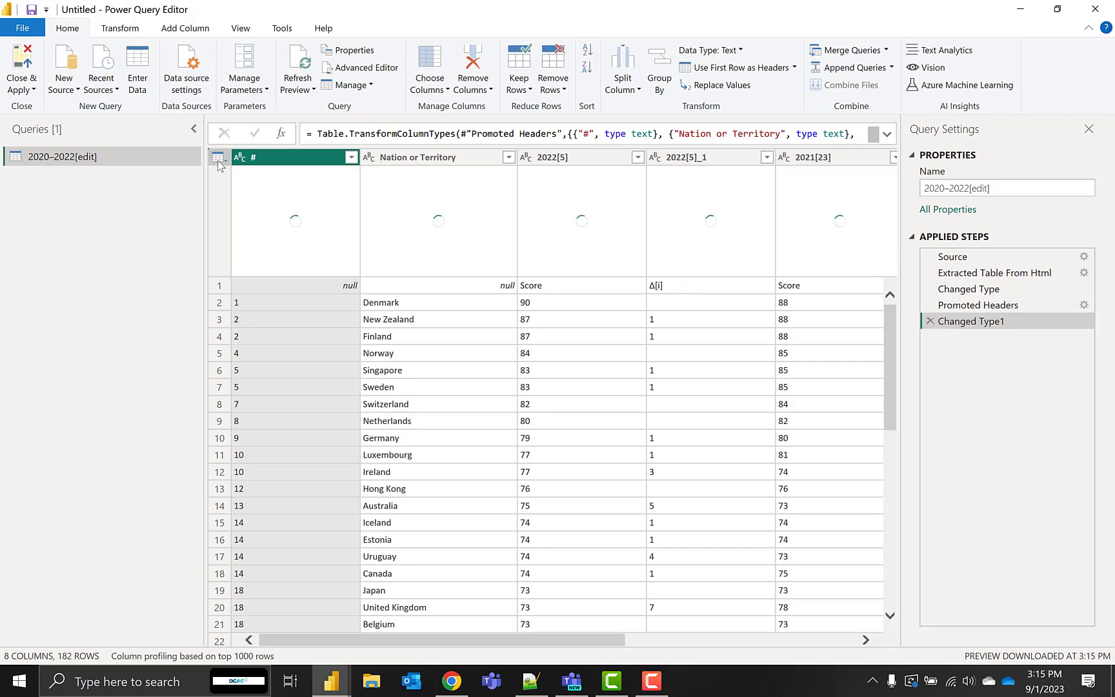
click(219, 159)
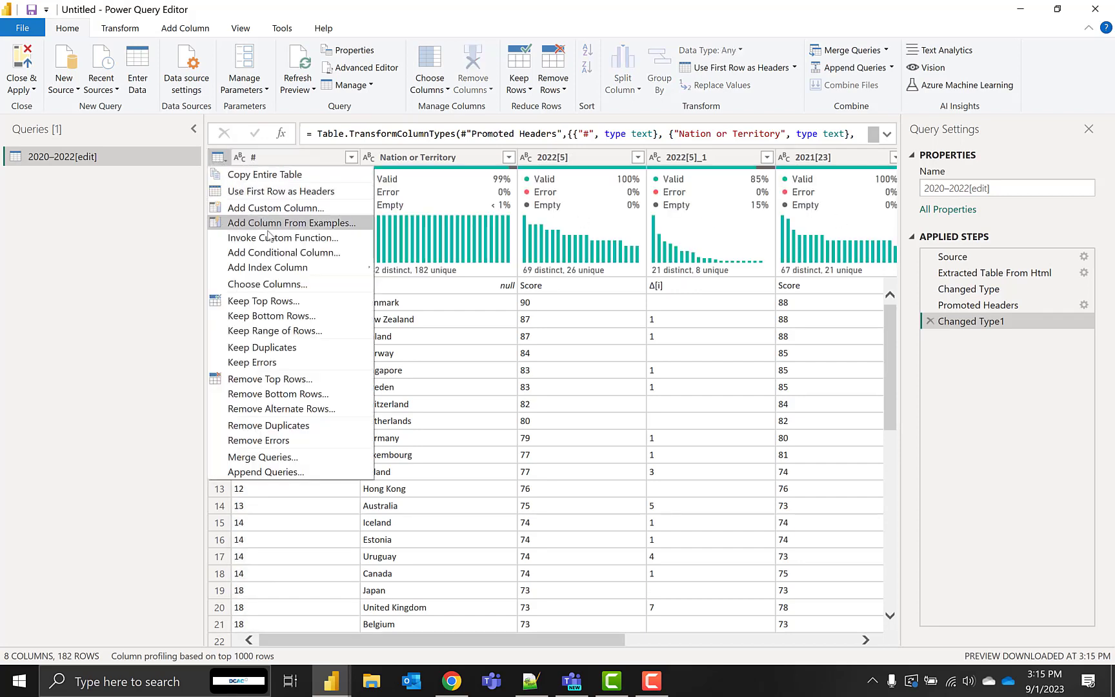
click(306, 380)
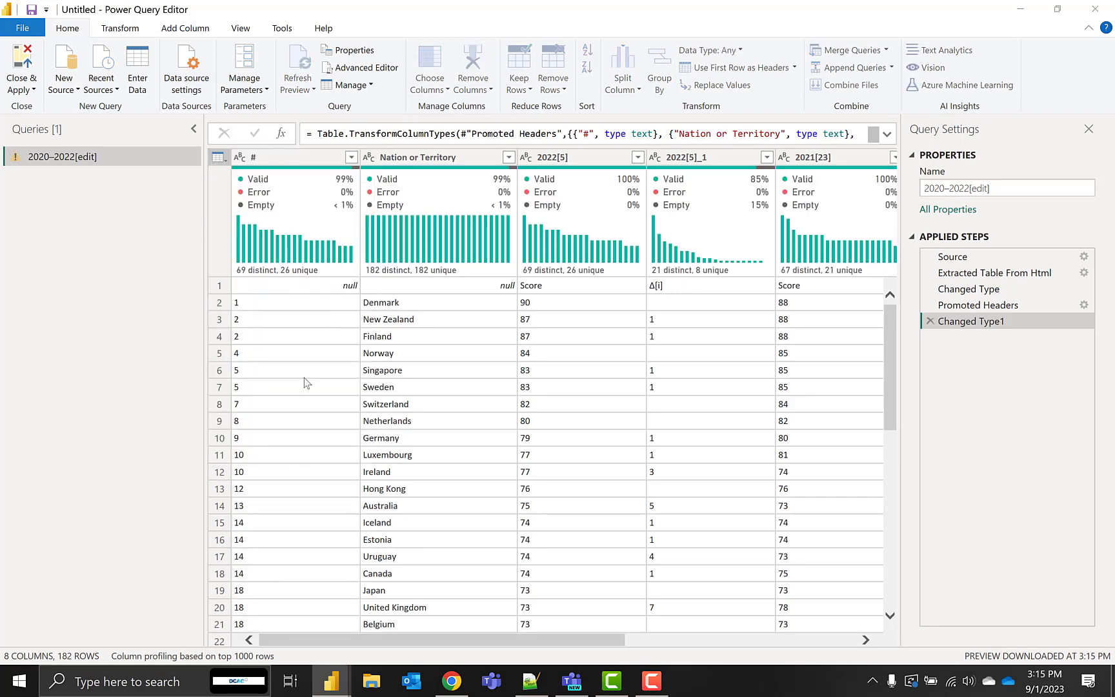
text(1)
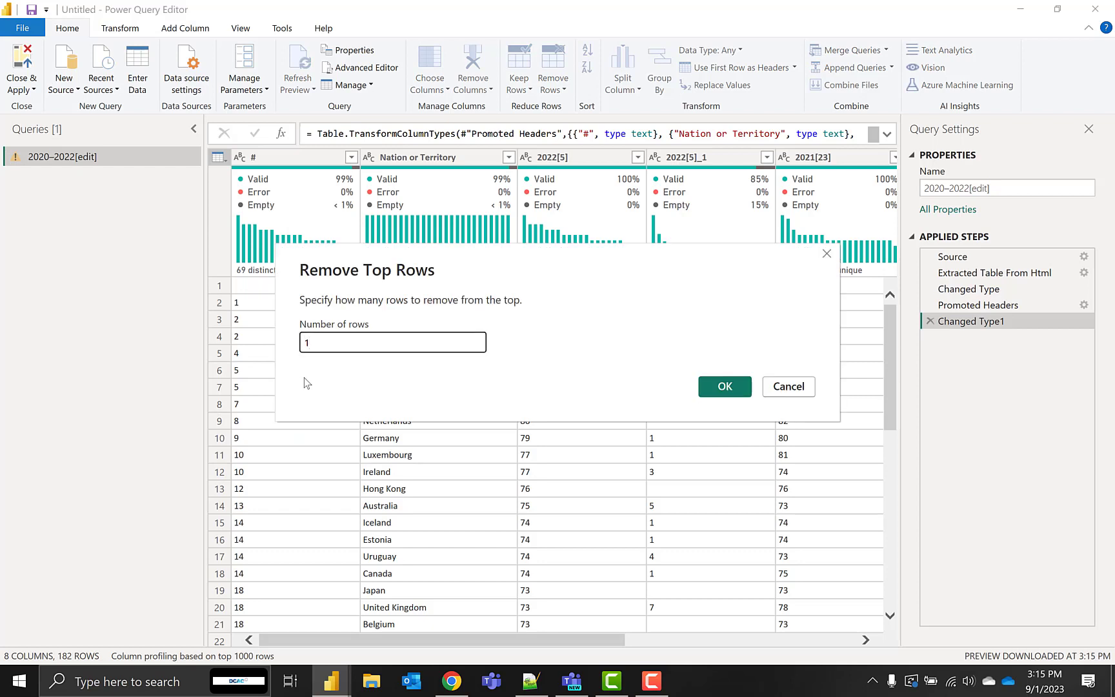
click(733, 388)
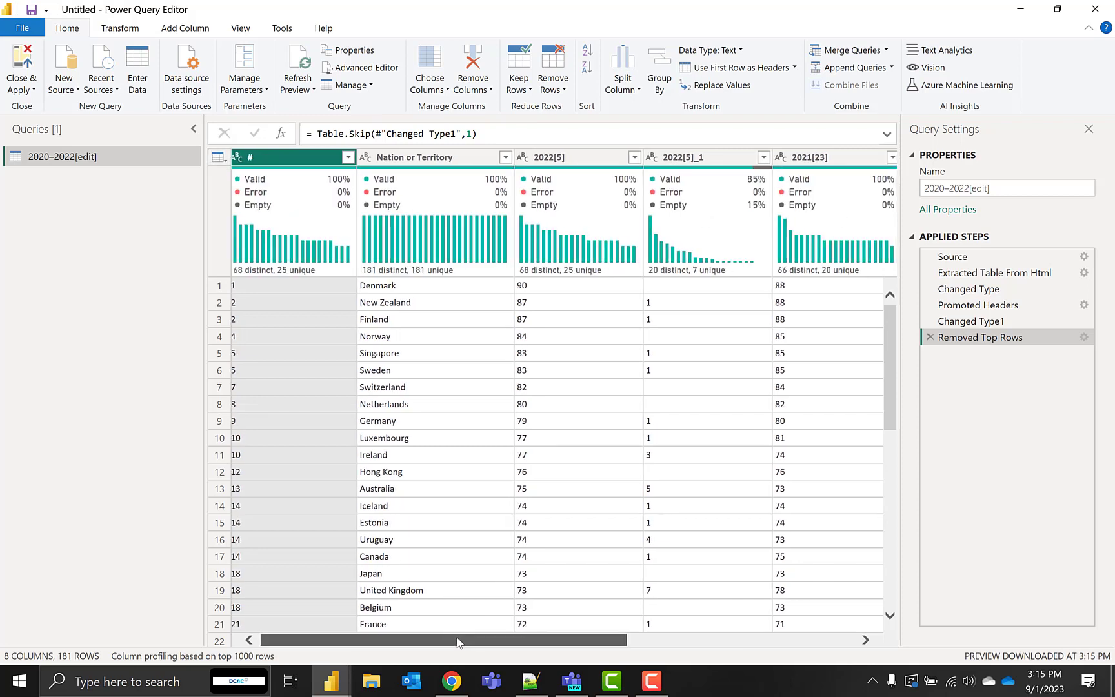
Rename the # column to Rank
drag(457, 643, 433, 642)
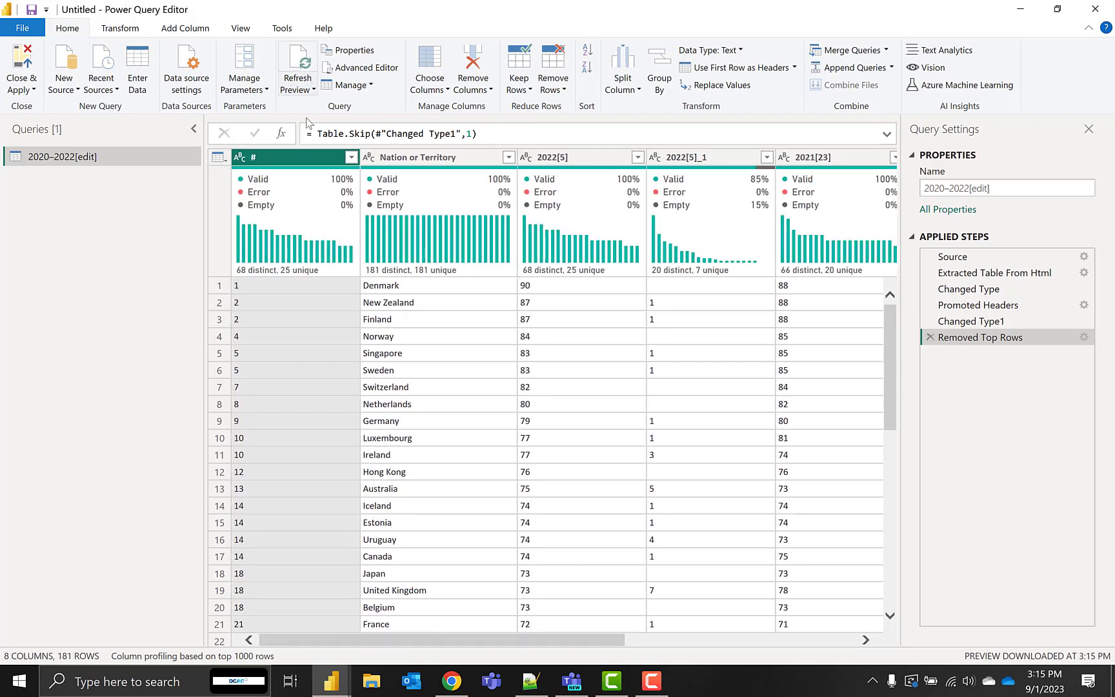
double_click(285, 159)
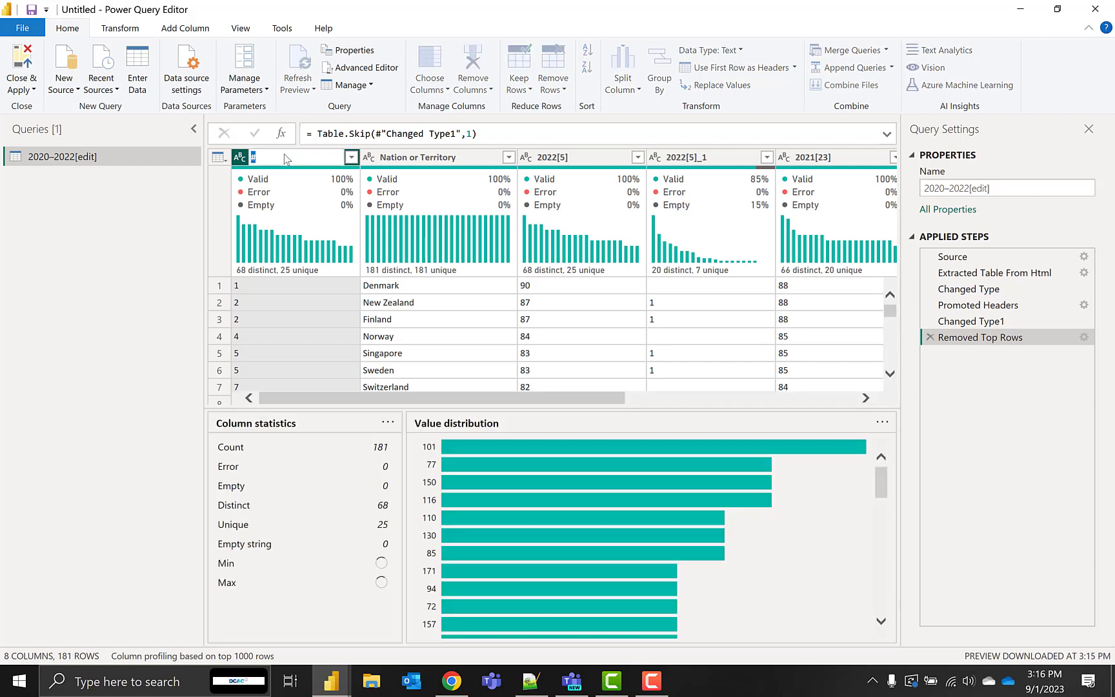
text(Rank)
key(Return)
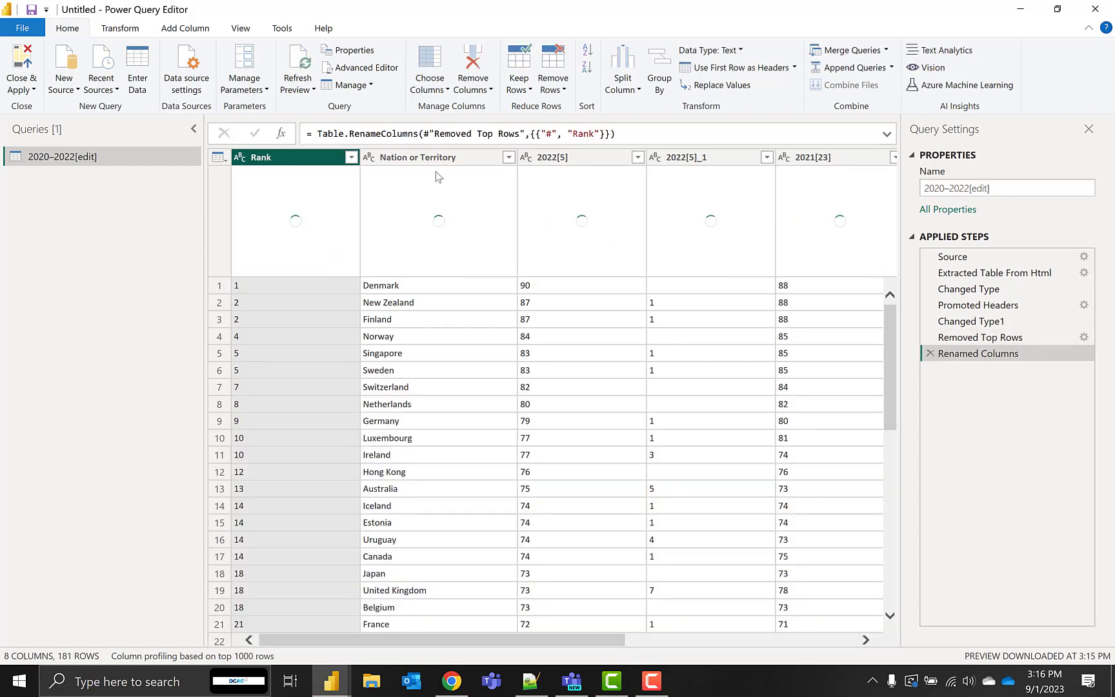
Remove the score-change columns 2022[5]_1, 2021[23]_2 and 2020[24]_3 from the query
drag(581, 642, 641, 647)
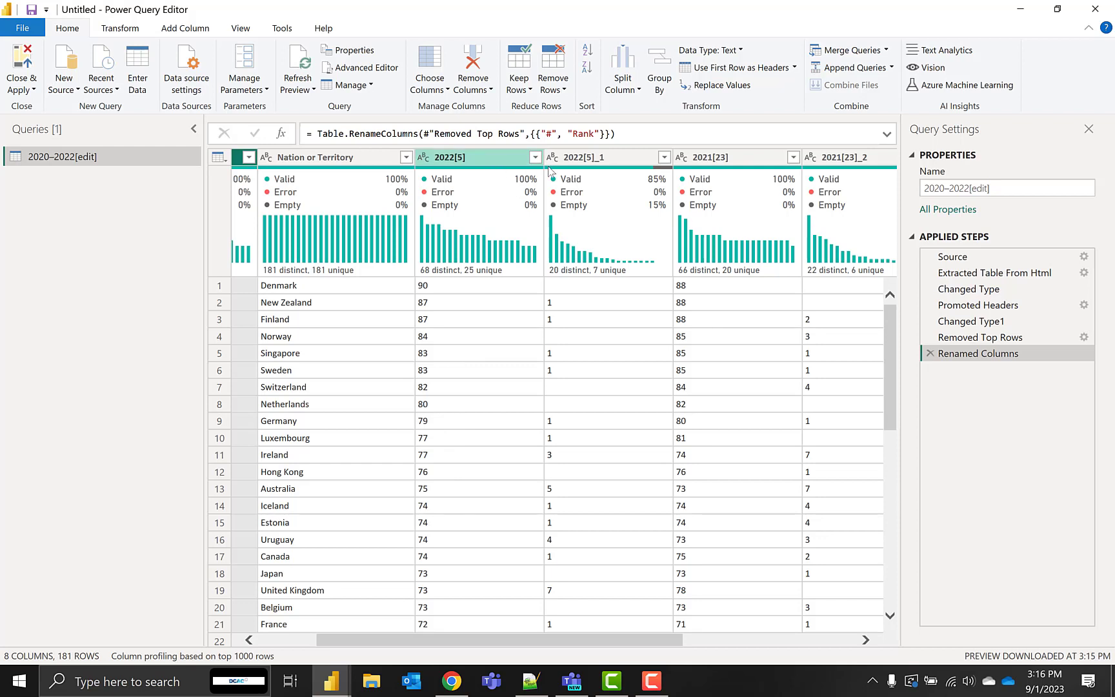
click(619, 159)
right_click(619, 159)
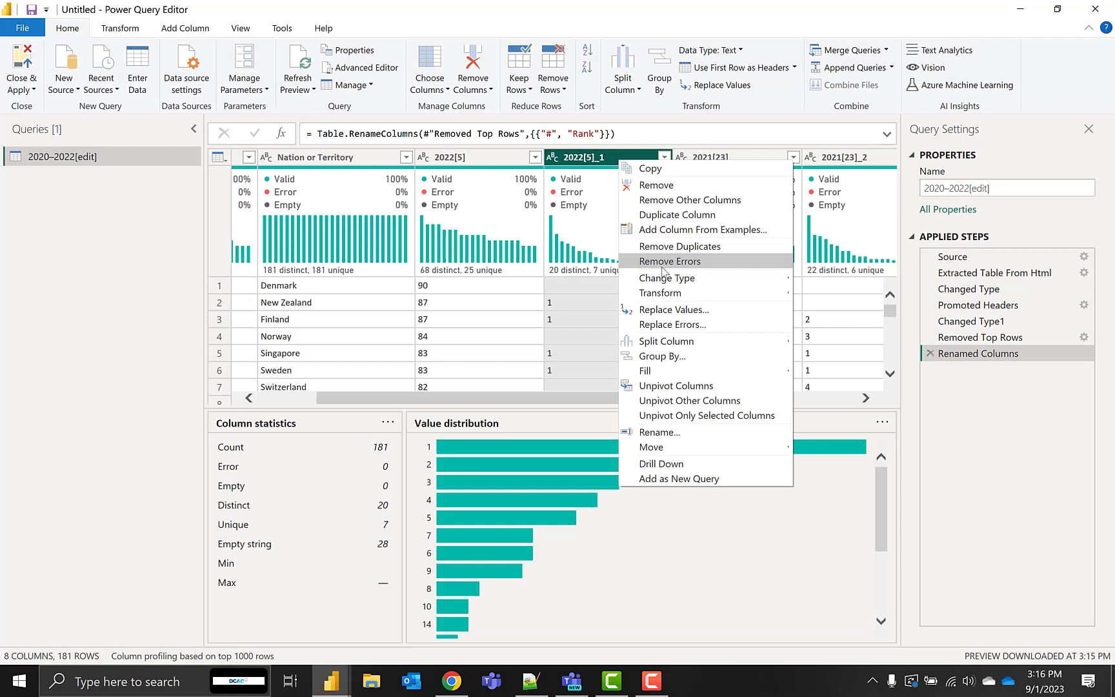
click(692, 187)
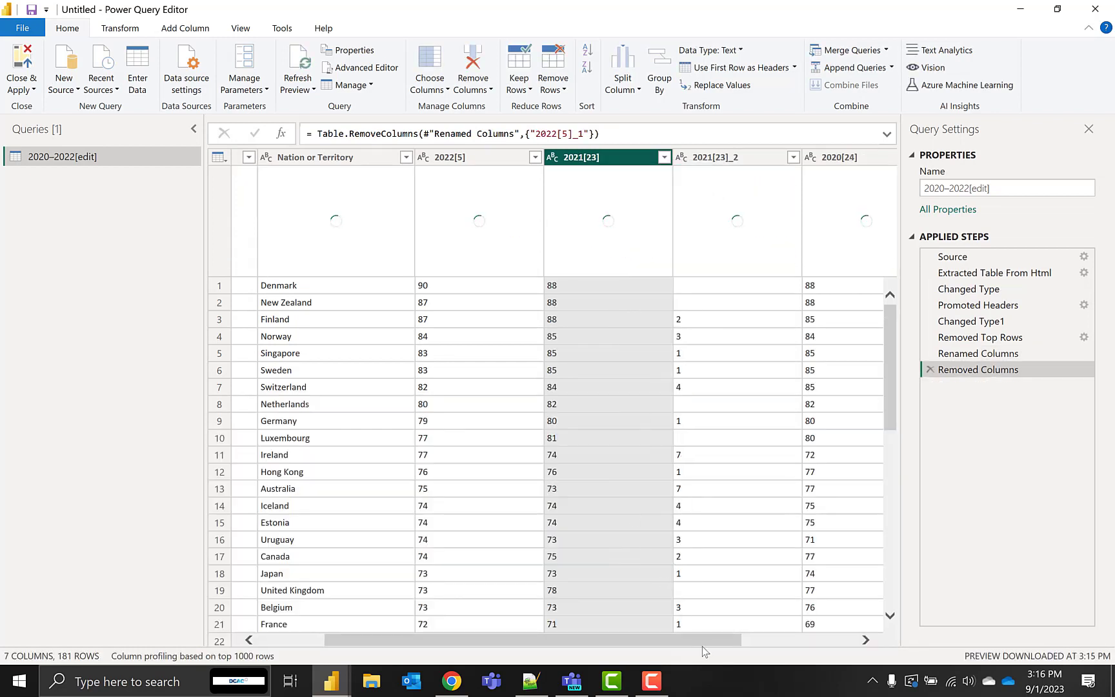
drag(711, 641, 809, 641)
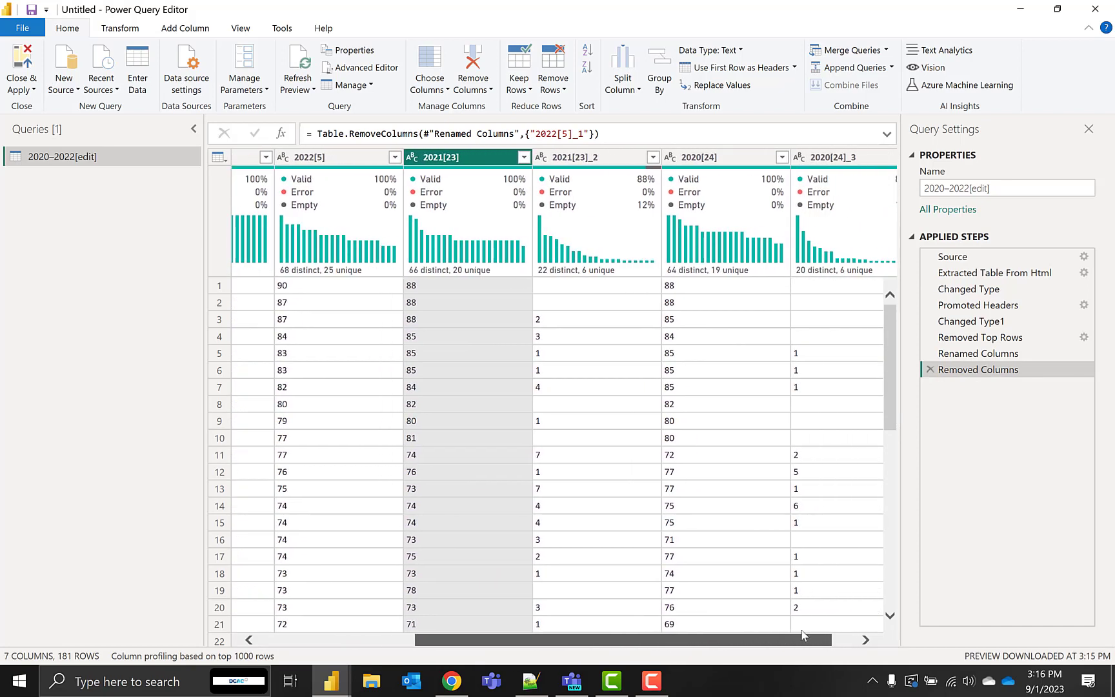
right_click(634, 157)
click(662, 173)
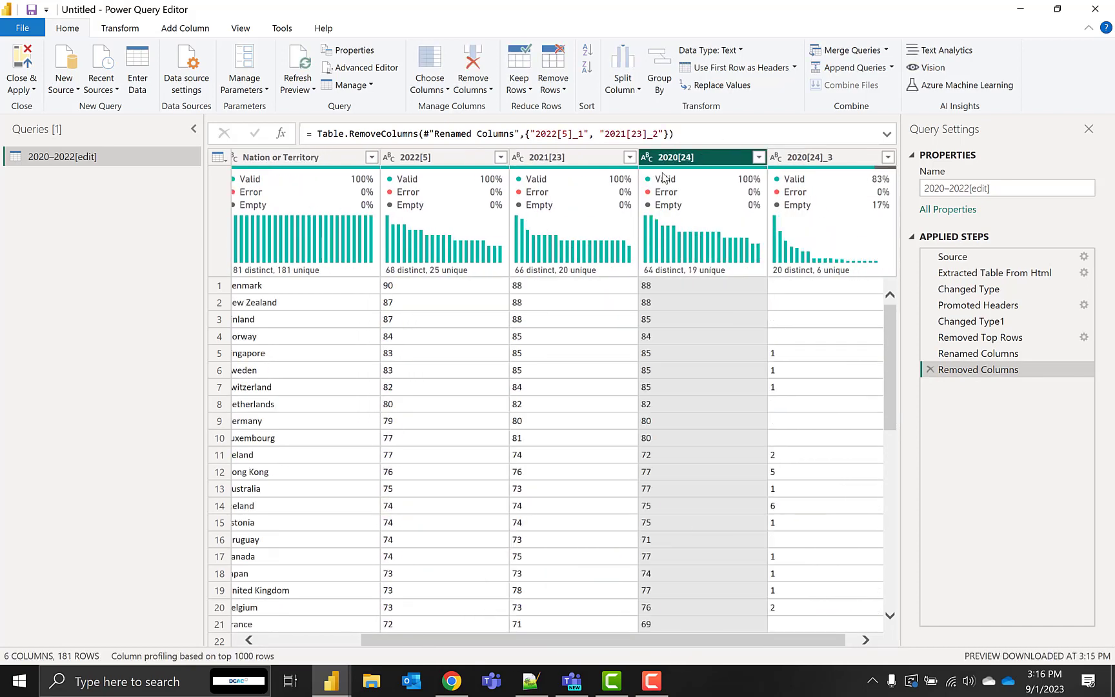
right_click(828, 161)
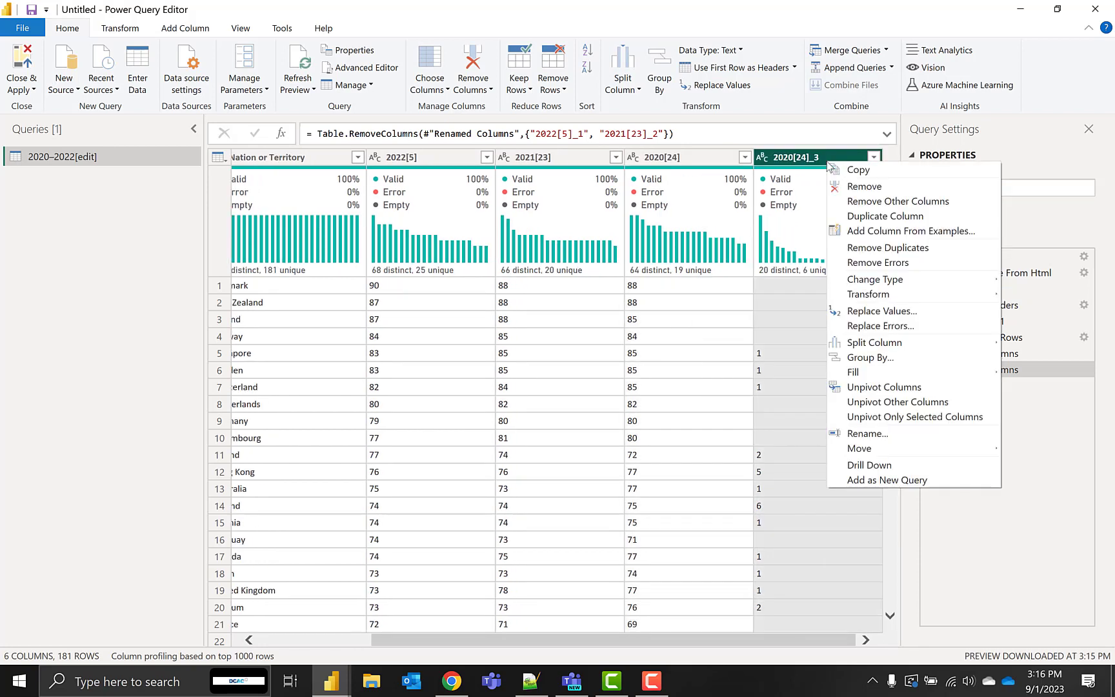
click(862, 187)
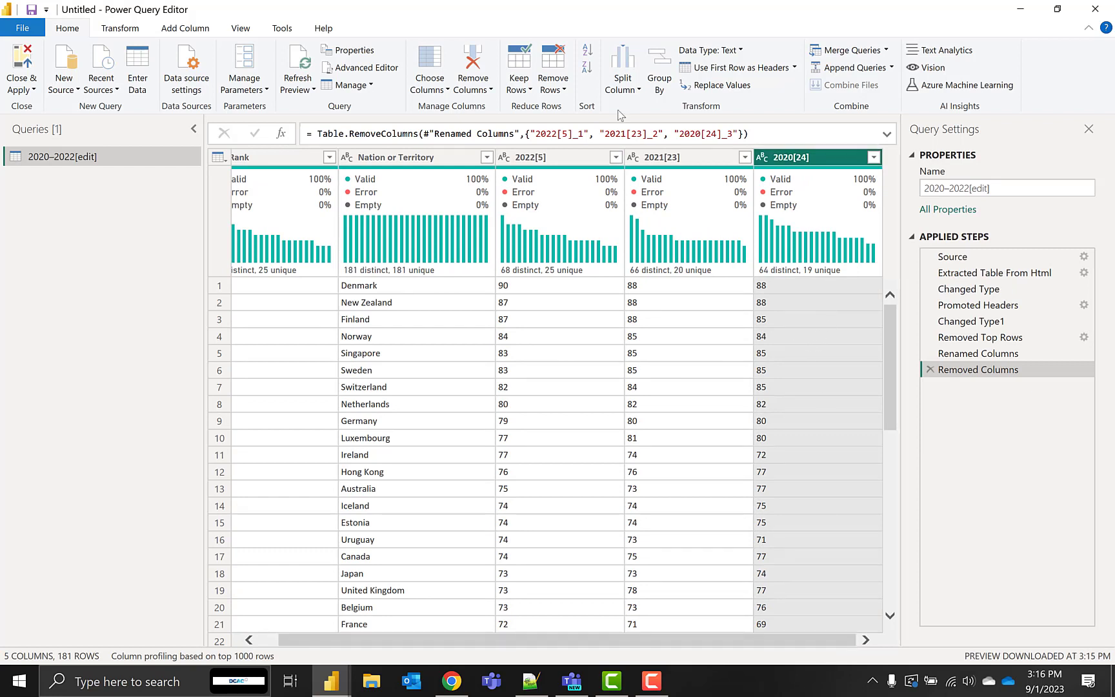
Rename the 2022[5] column to 2022 and the 2021[23] column to 2021
double_click(562, 158)
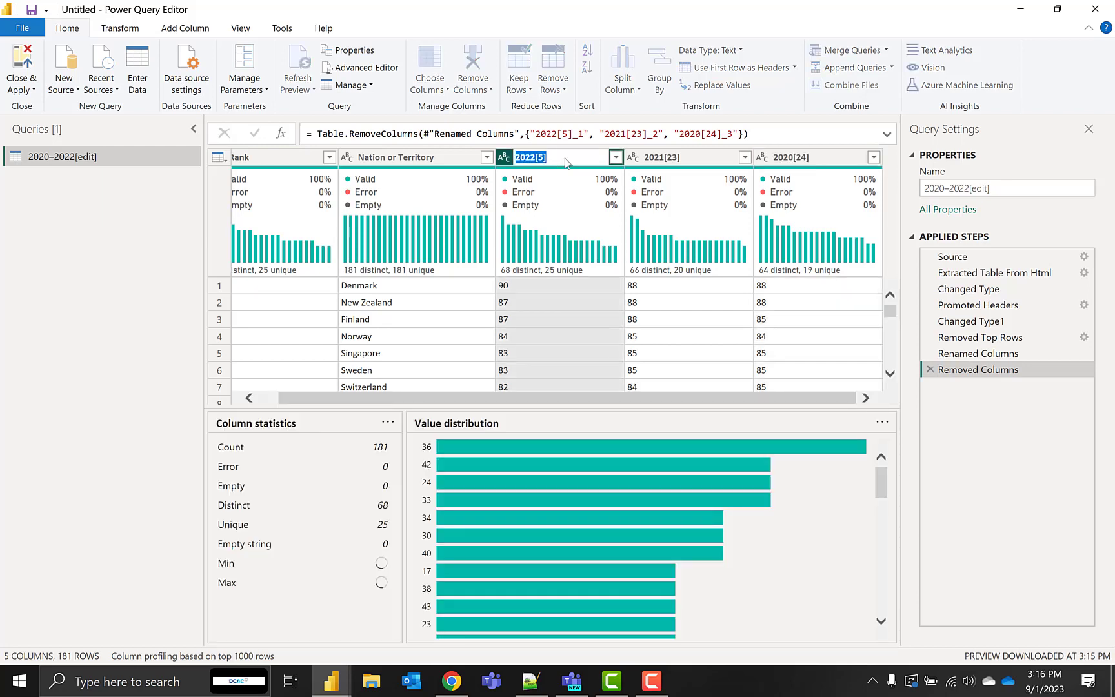
click(565, 160)
key(Return)
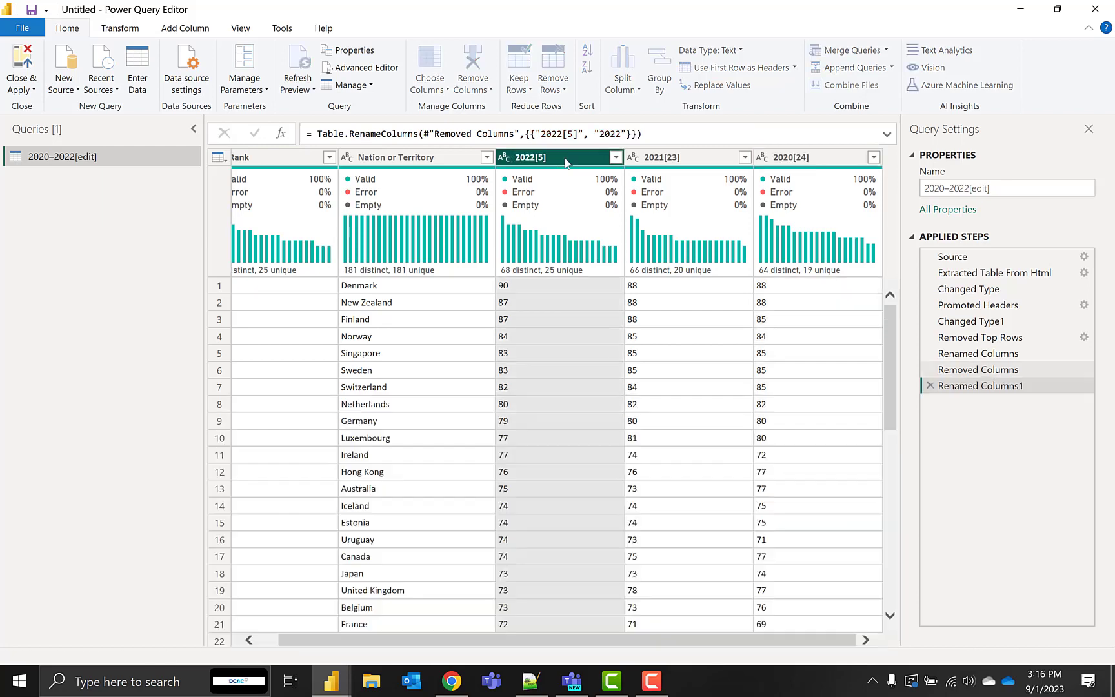
double_click(729, 160)
click(731, 165)
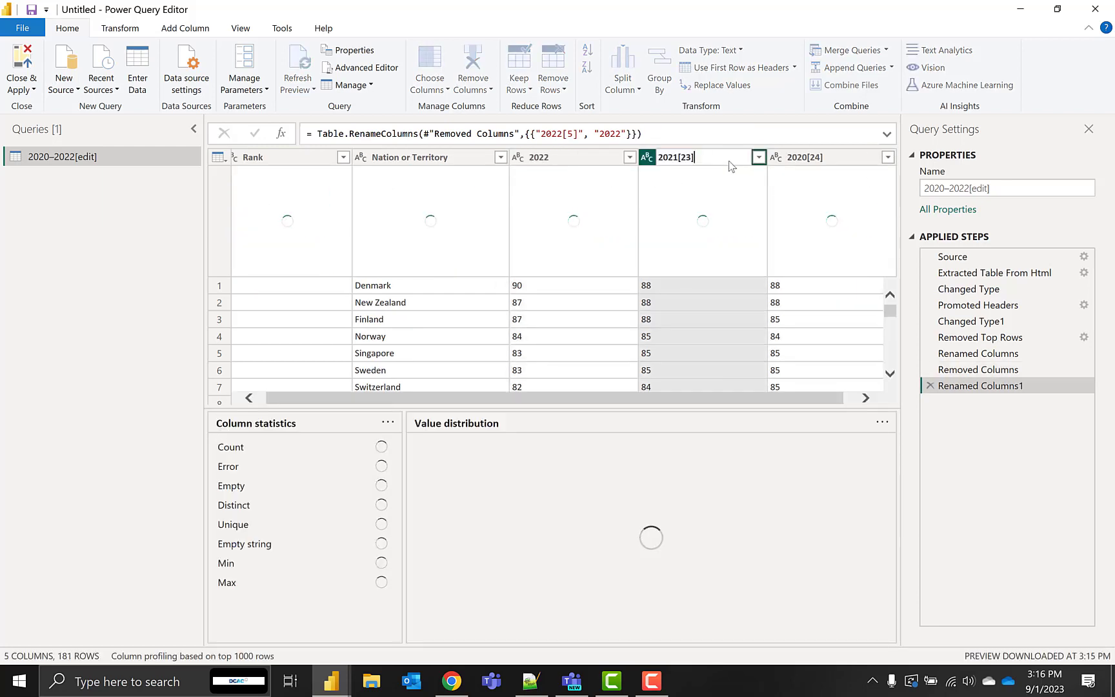
key(BackSpace)
key(BackSpace)
key(BackSpace)
key(BackSpace)
key(Return)
Rename the 2020[24] column to 2020
click(832, 160)
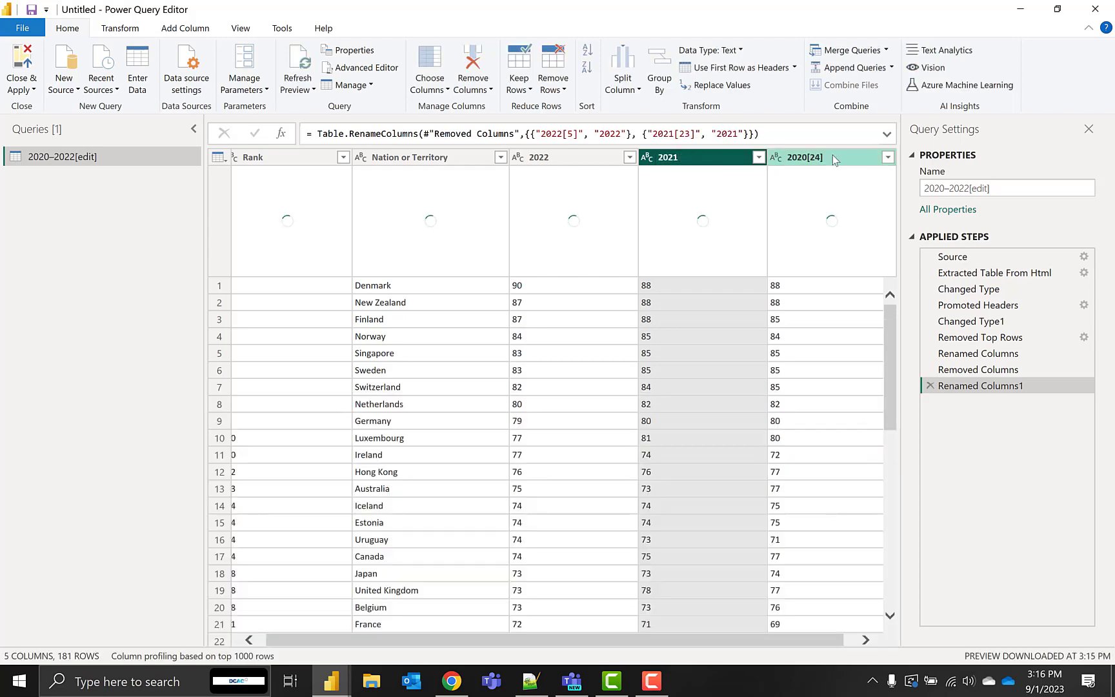
double_click(833, 158)
click(834, 158)
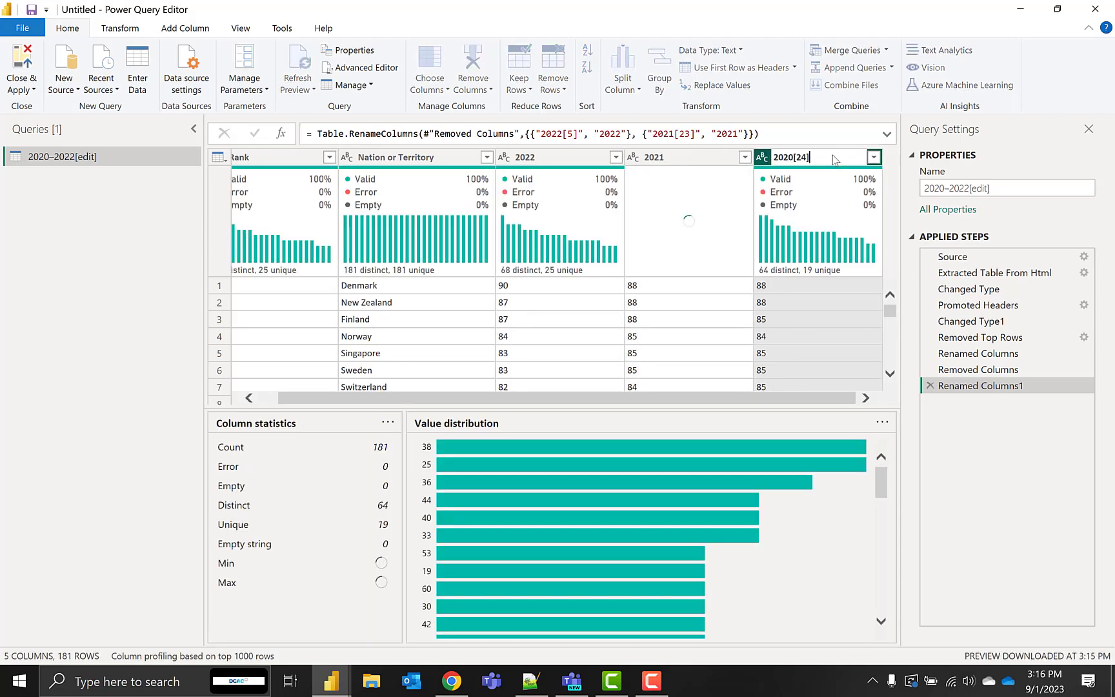
key(BackSpace)
key(BackSpace)
key(BackSpace)
key(BackSpace)
key(Return)
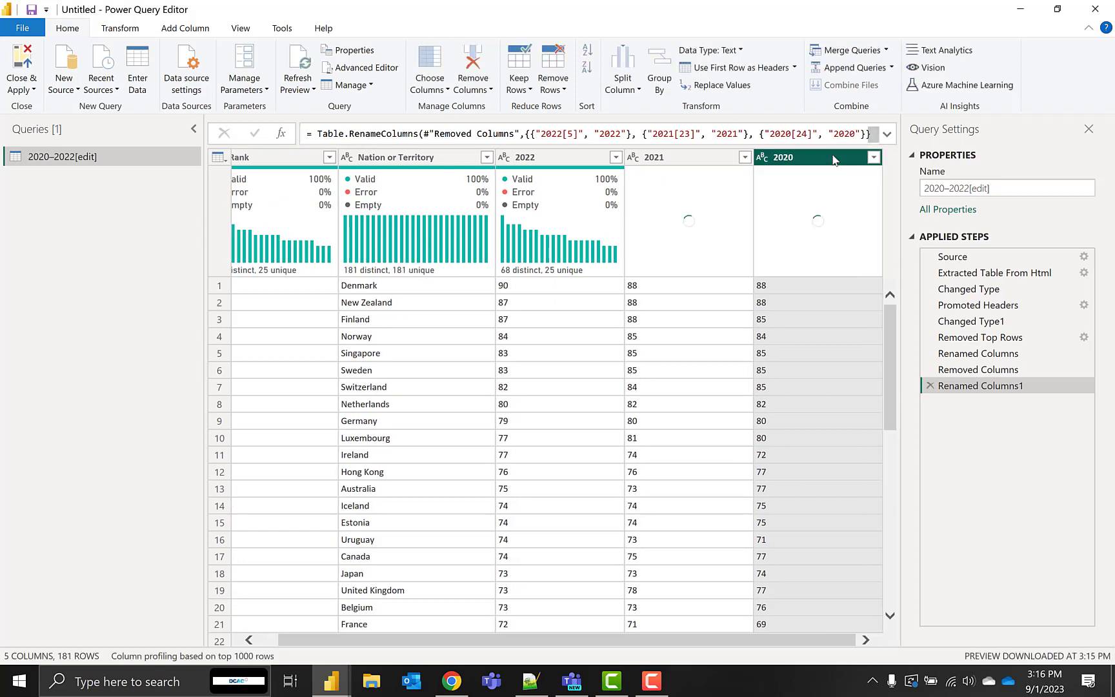
Unpivot only the 2022, 2021 and 2020 columns into attribute and value columns
click(540, 160)
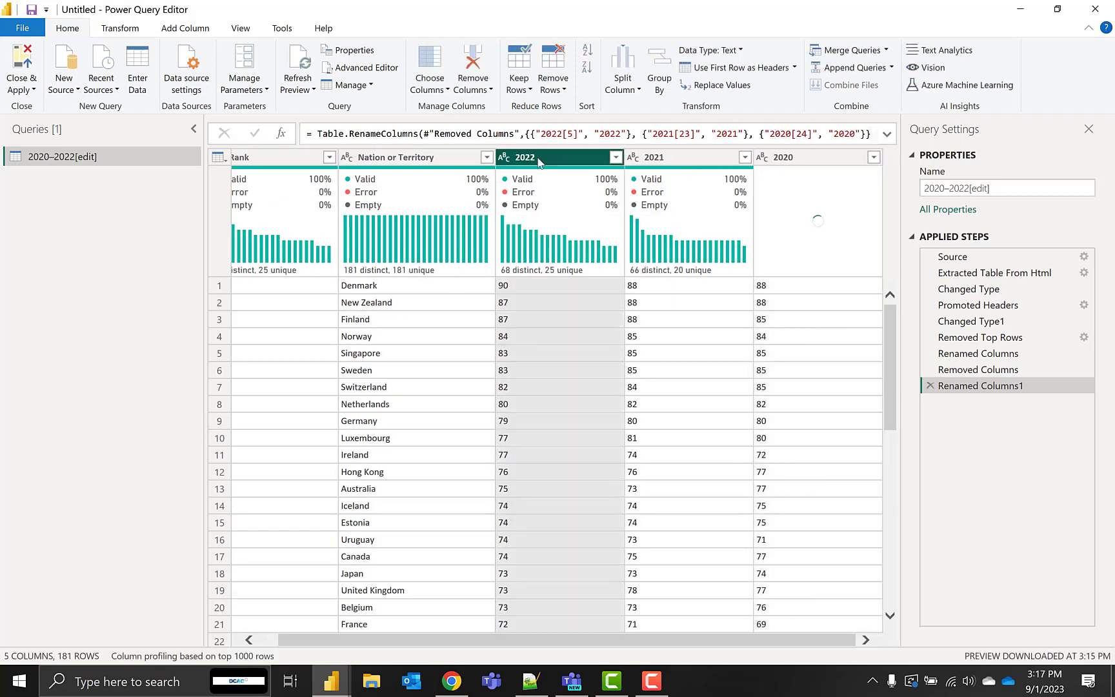
shift+click(804, 160)
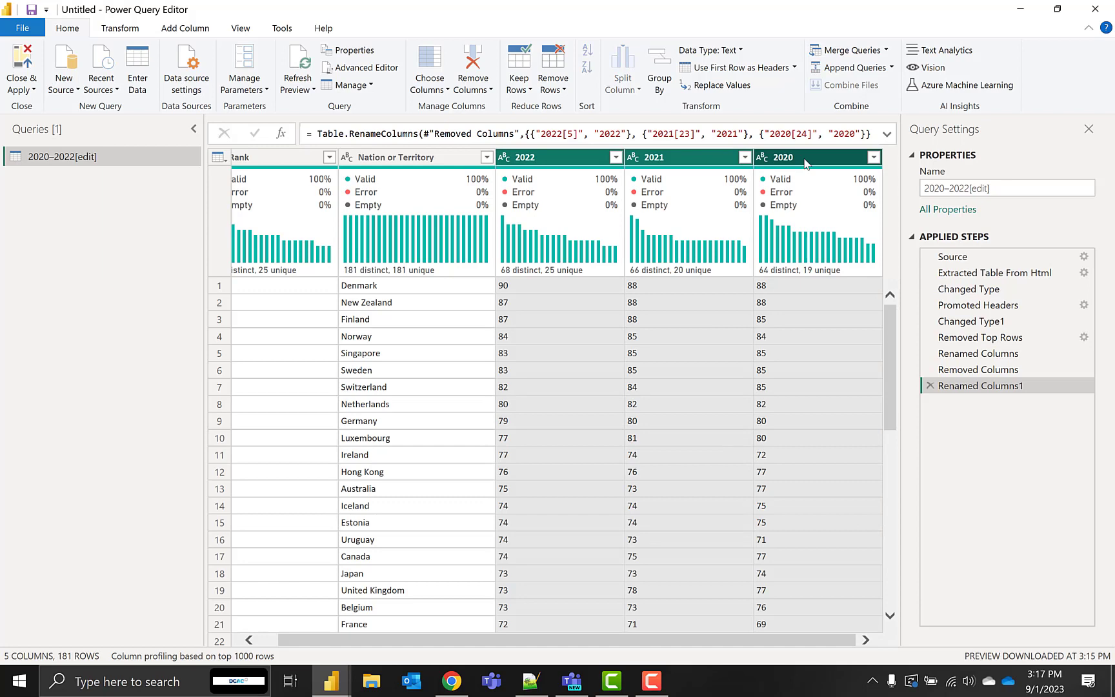
click(143, 32)
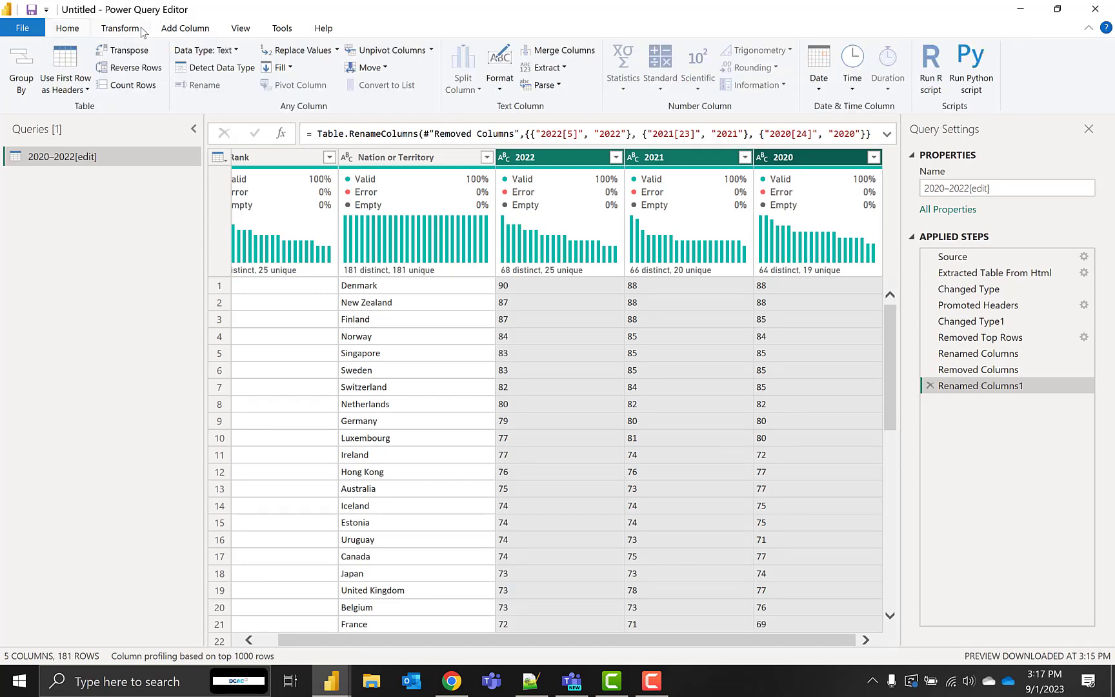
click(432, 49)
click(410, 104)
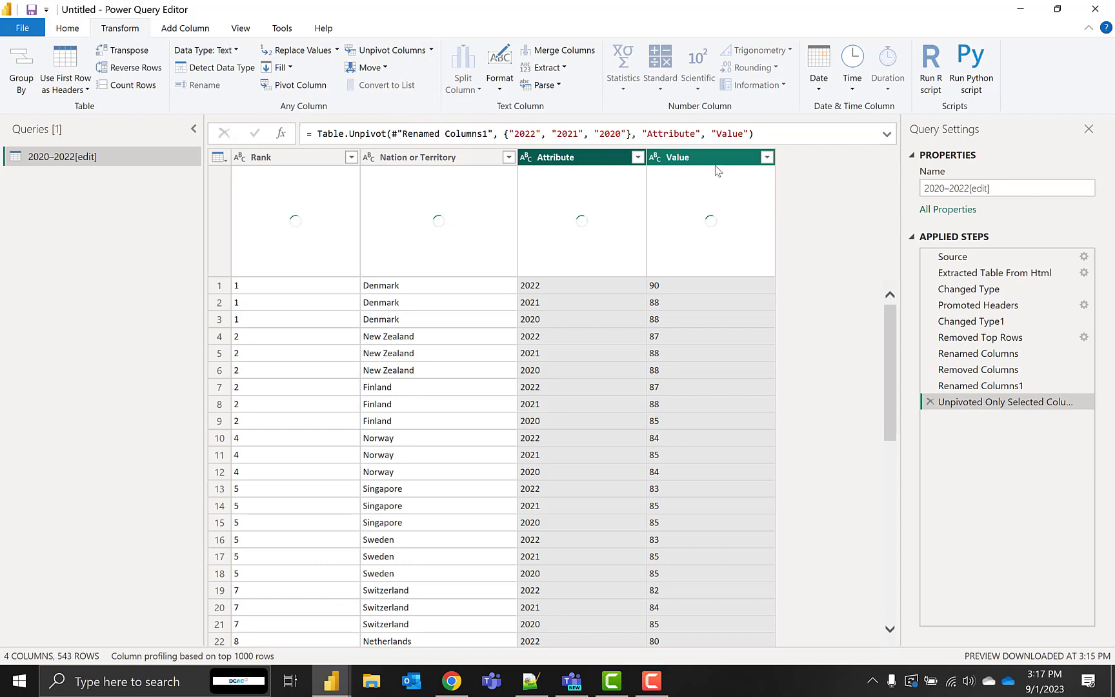
Rename the unpivoted Attribute column to Year and the Value column to Index
double_click(575, 159)
text(Year)
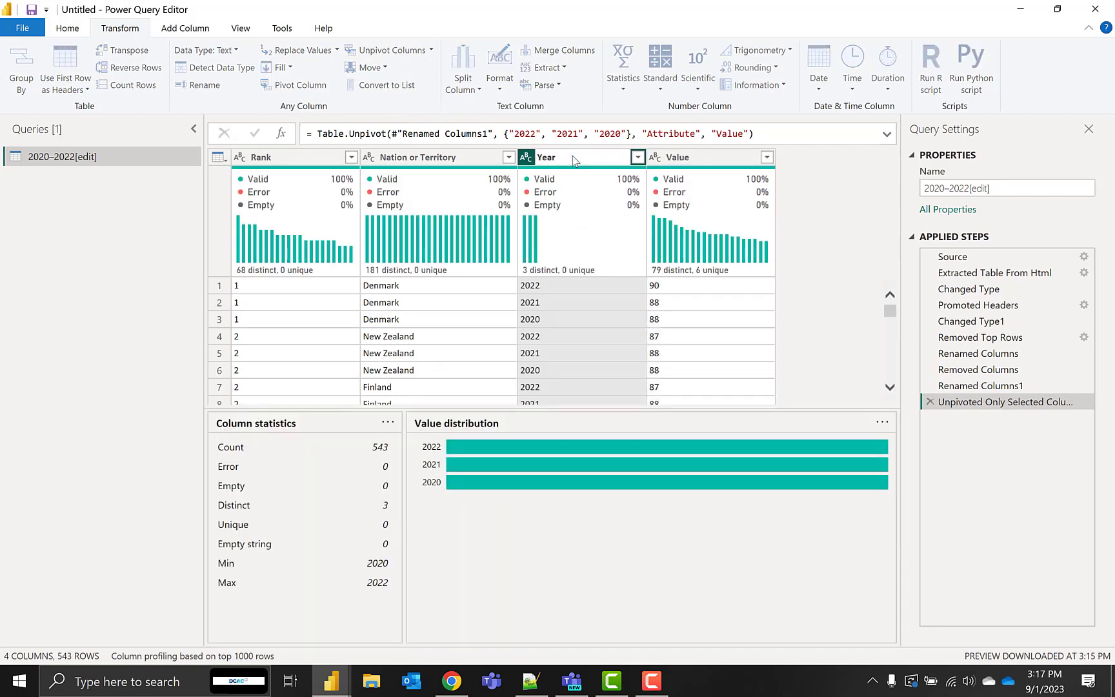
key(Return)
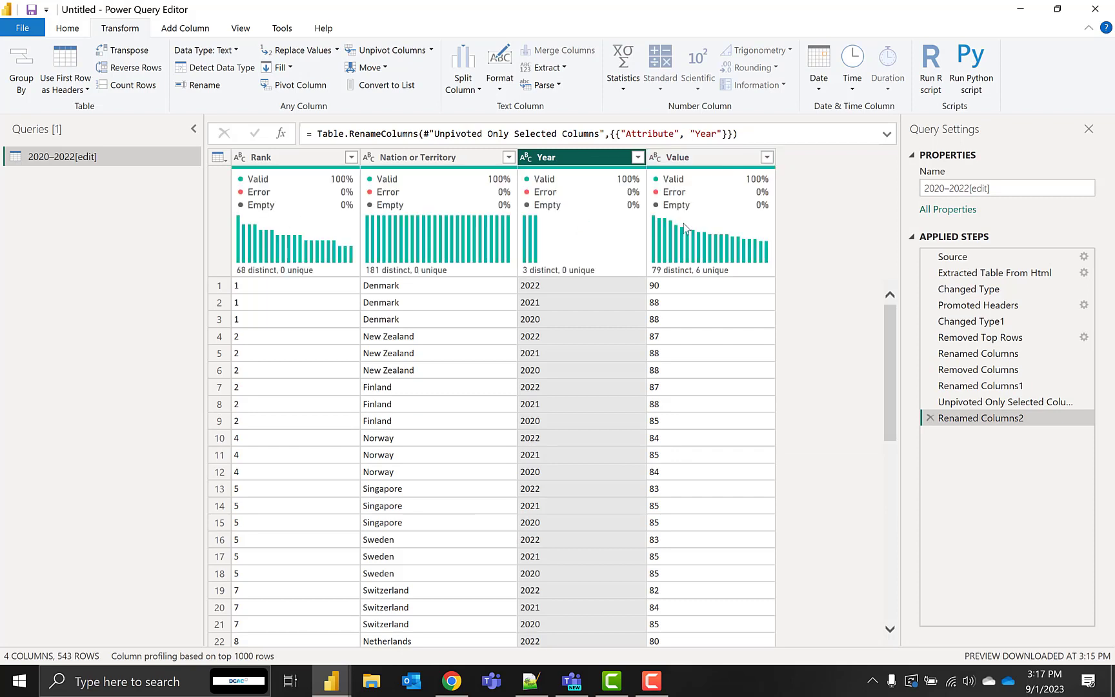
double_click(702, 157)
key(BackSpace)
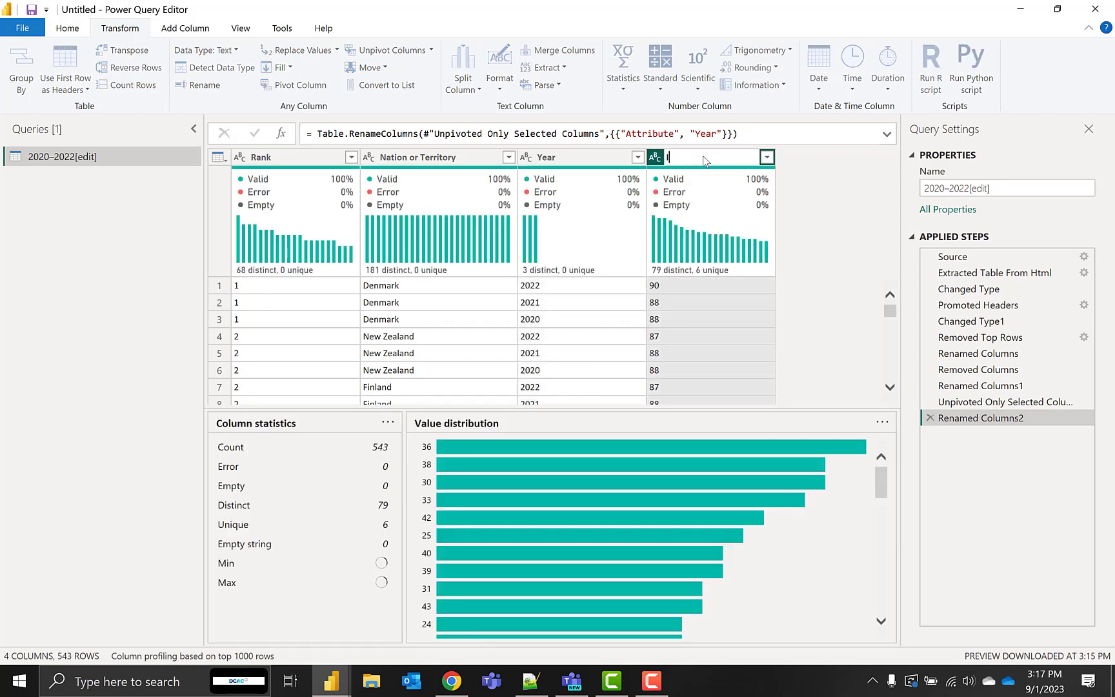
text(Index)
key(Return)
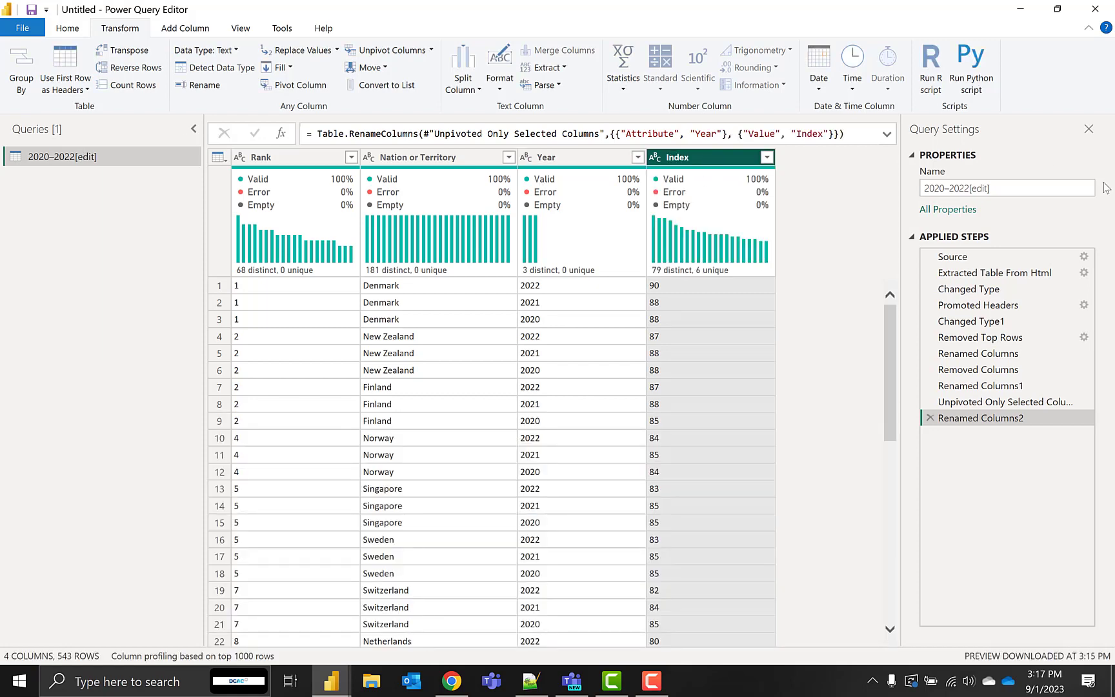
Rename the 2020–2022[edit] query as Corruption Perceptions Index
drag(996, 182, 921, 198)
text(Corr)
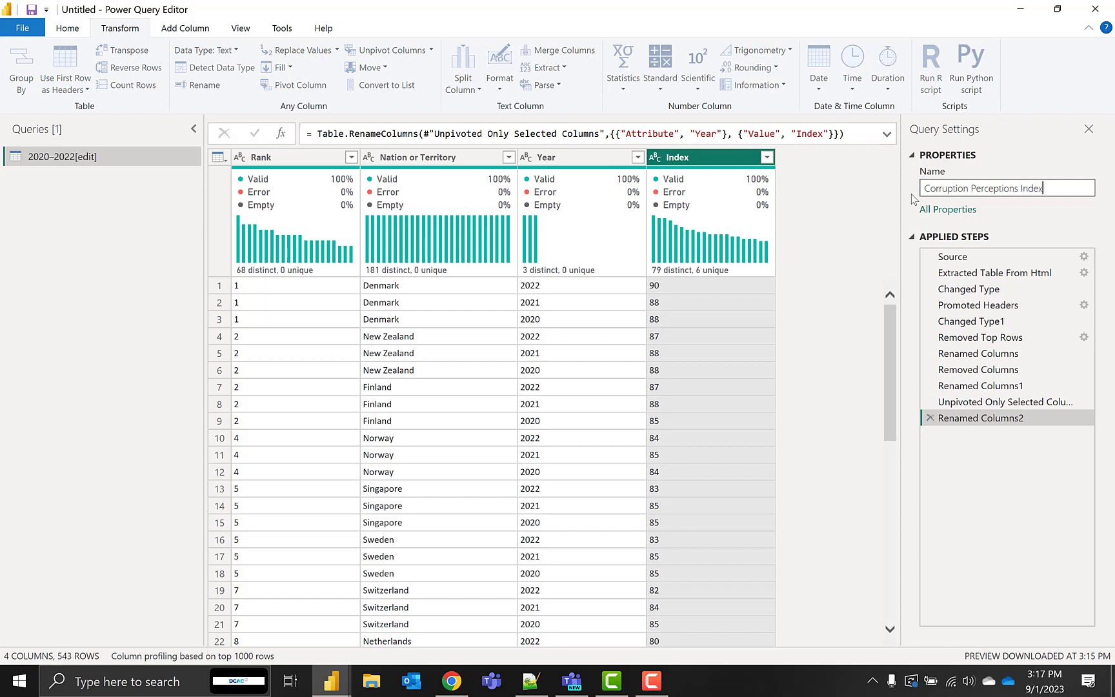
text(uption Perceptions Index)
key(Return)
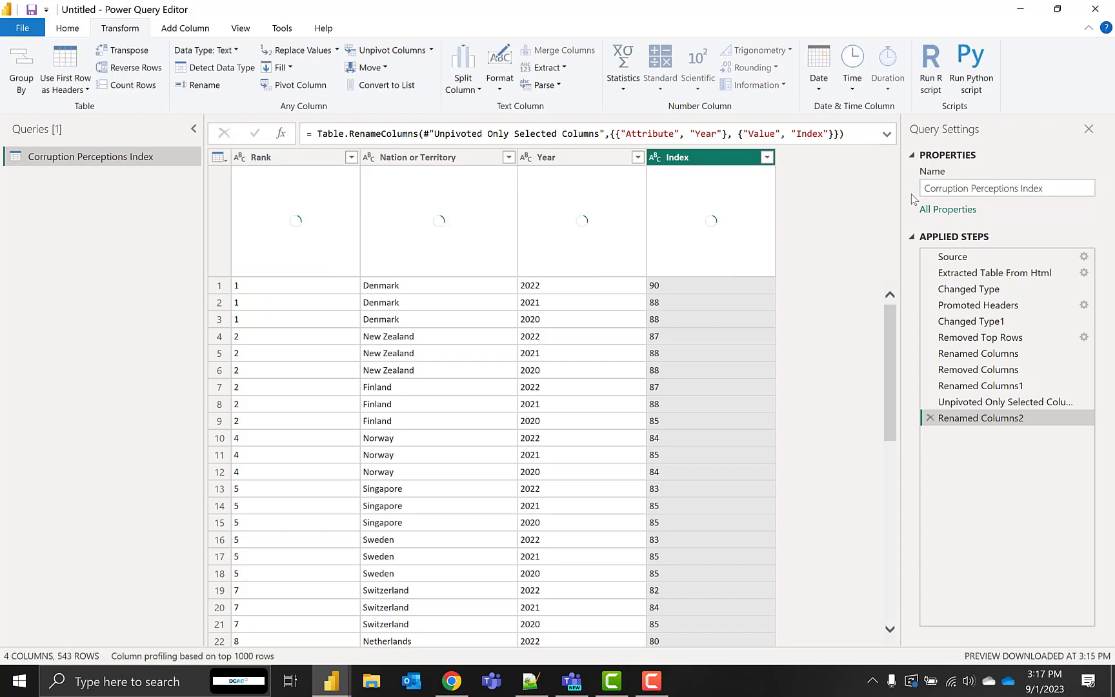
Add a new data source using the Data.World - Get Dataset (Beta) connector
click(78, 29)
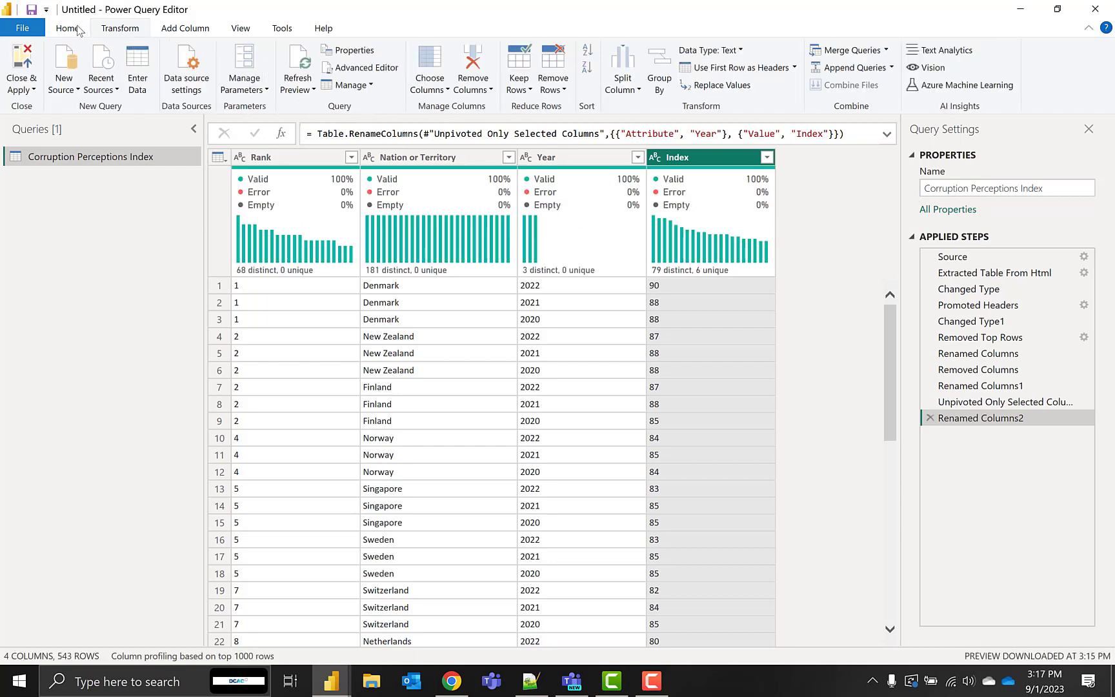
click(75, 90)
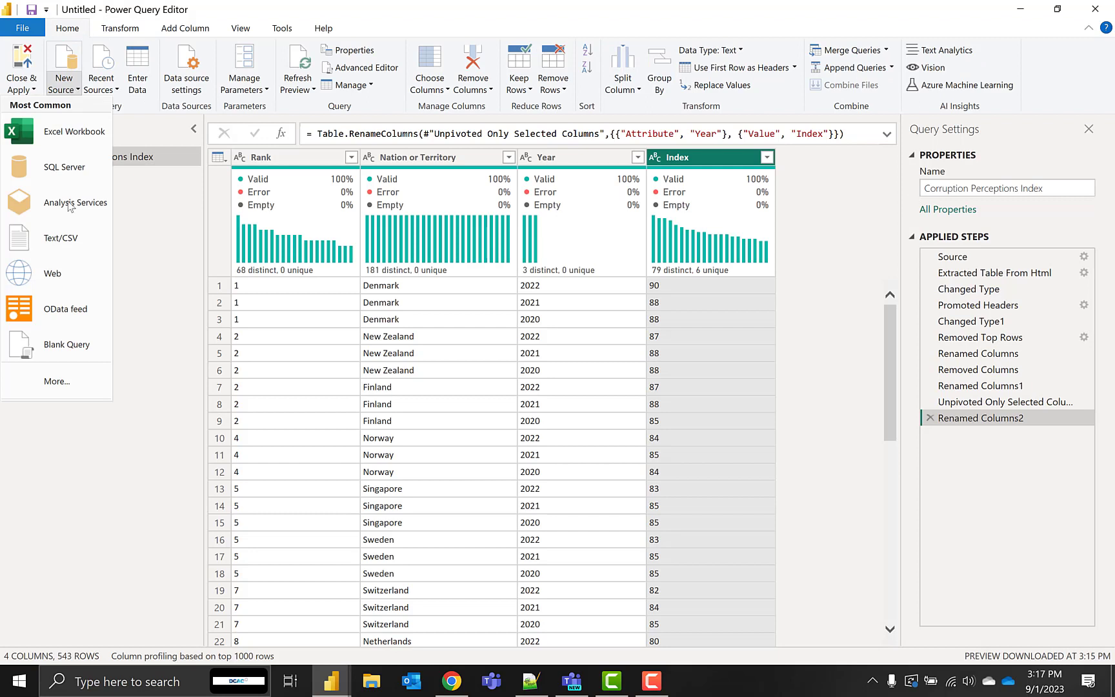
click(70, 385)
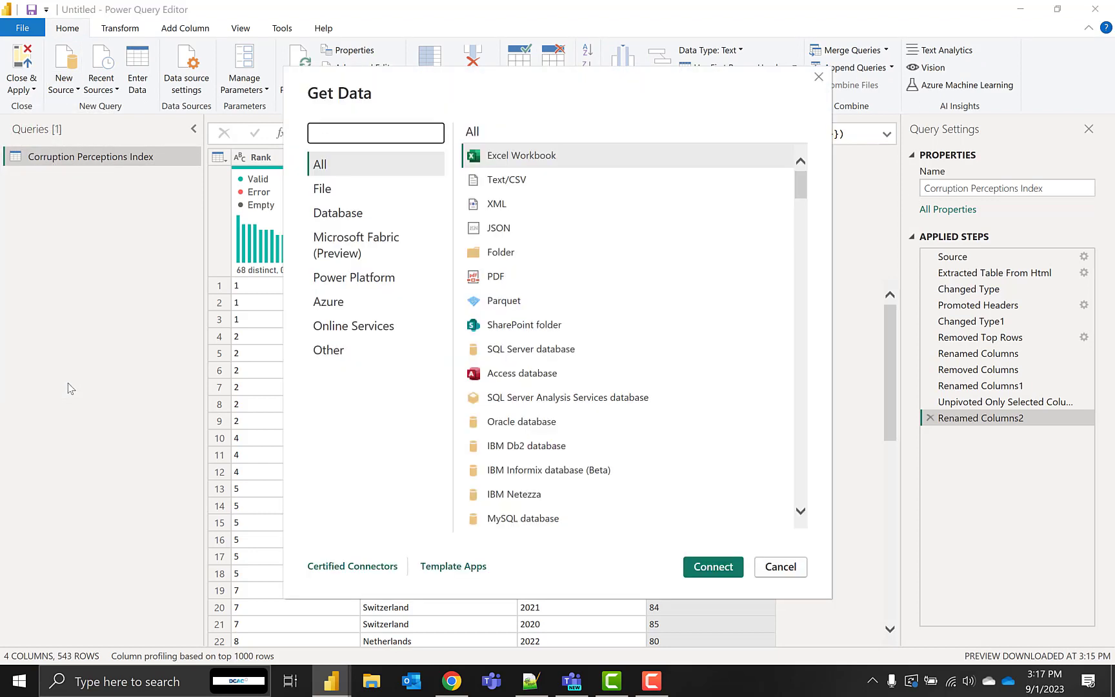
text(data.w)
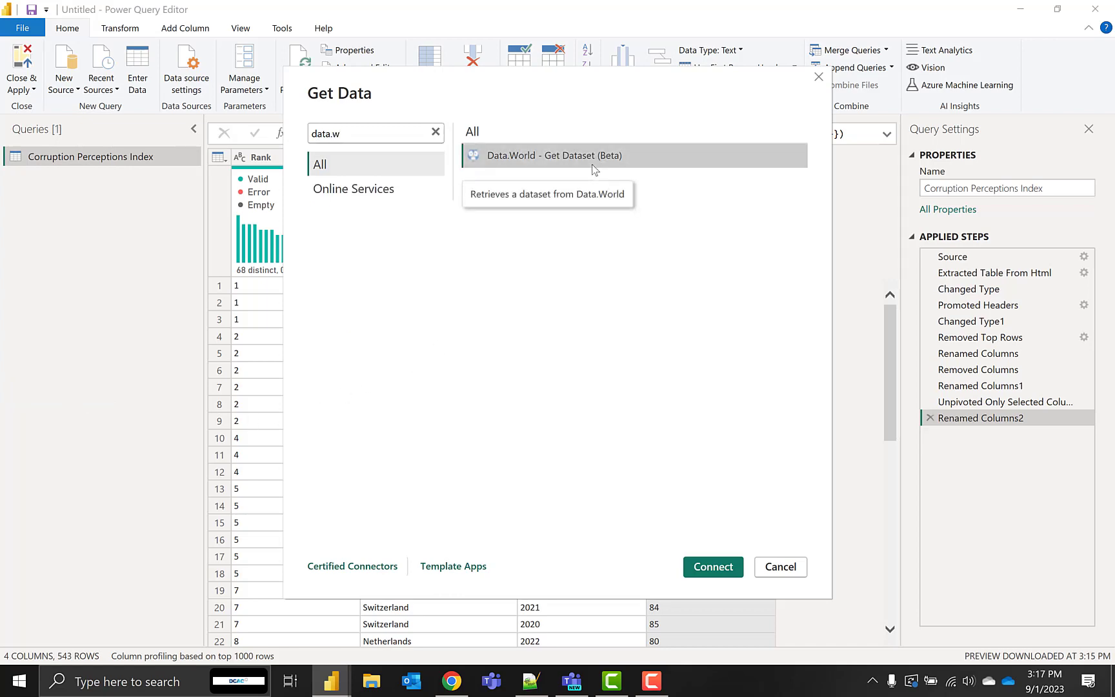
click(716, 568)
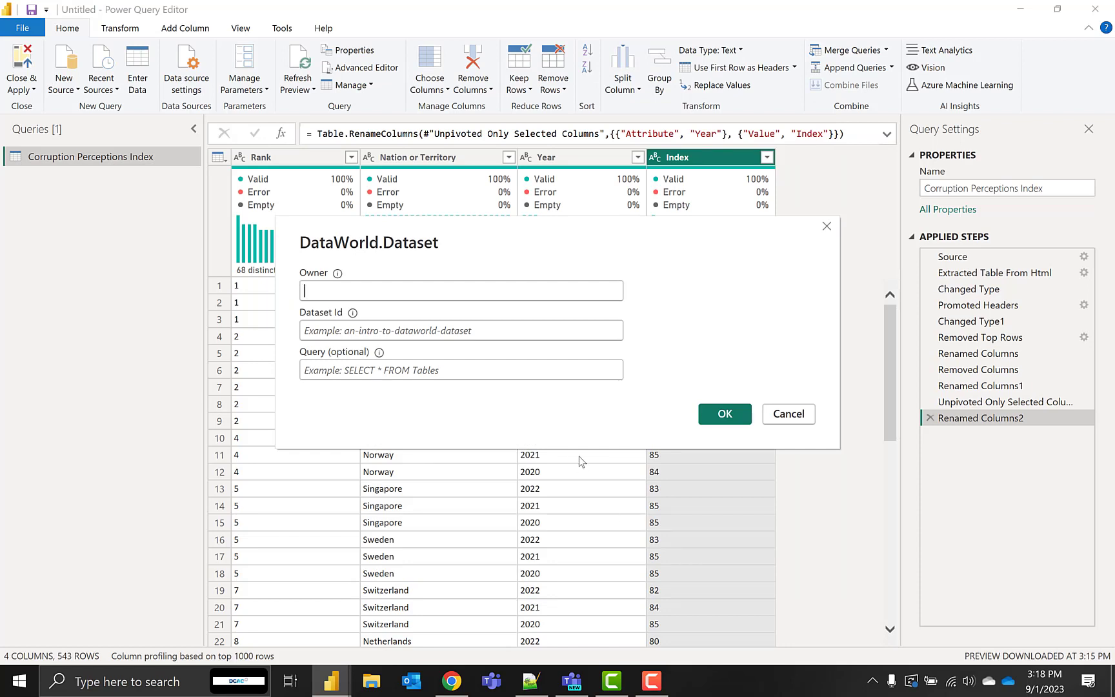
Enter the dataset owner's username and the dataset ID countriescontinents, leave the query empty, and connect
text(mloh)
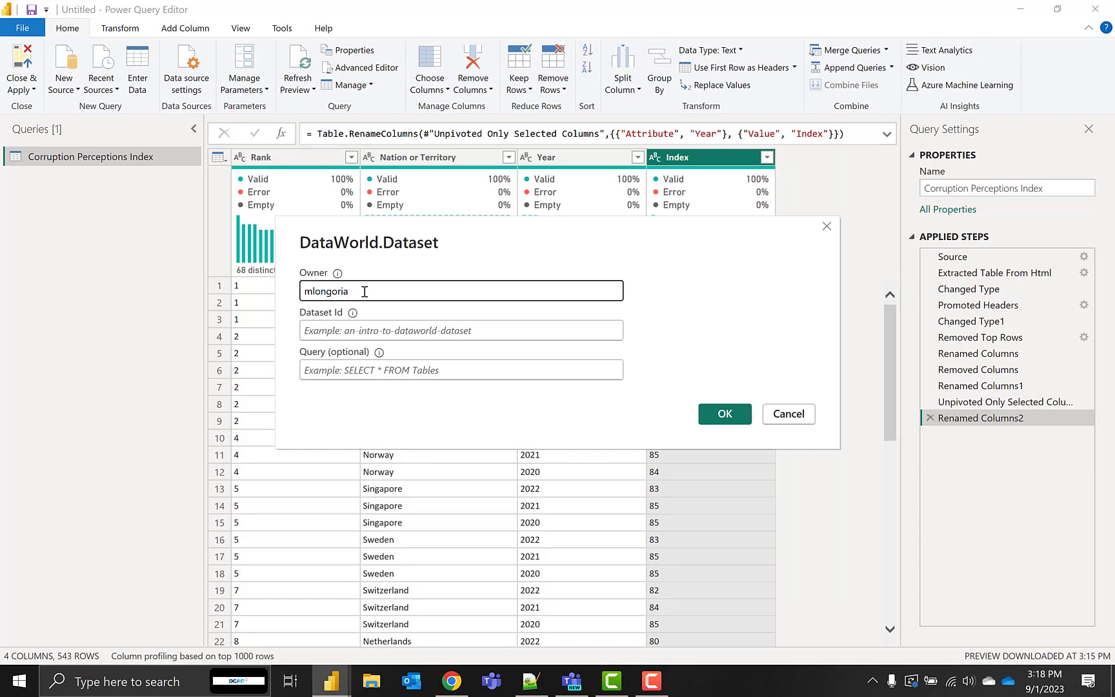
click(375, 331)
text(countriescontinents)
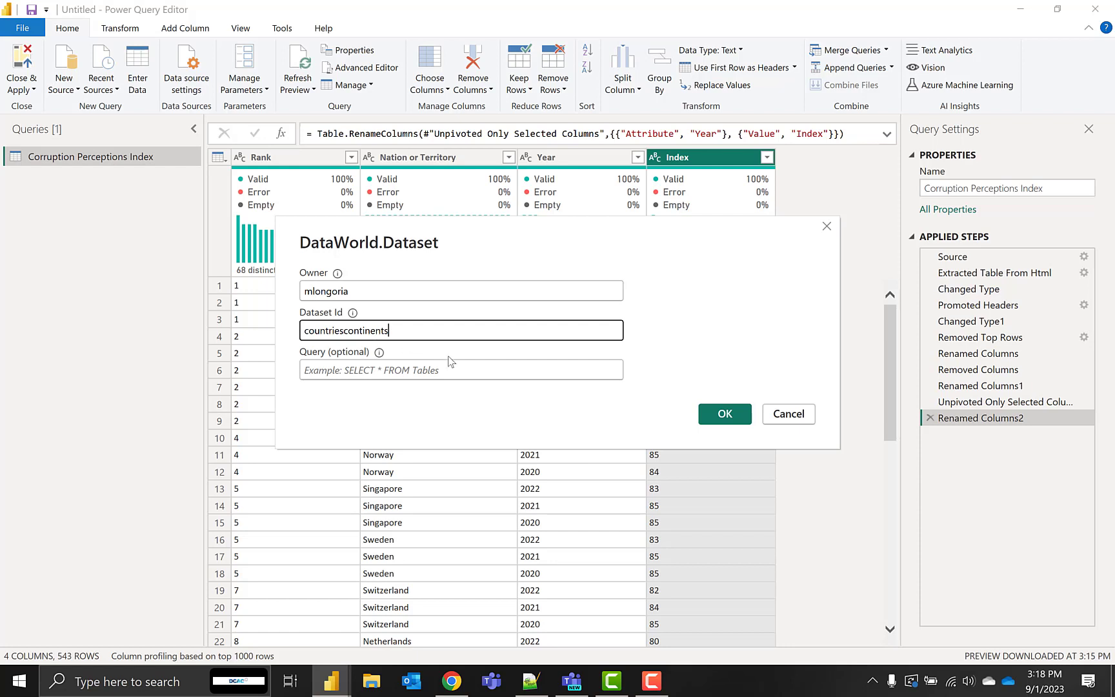
click(719, 418)
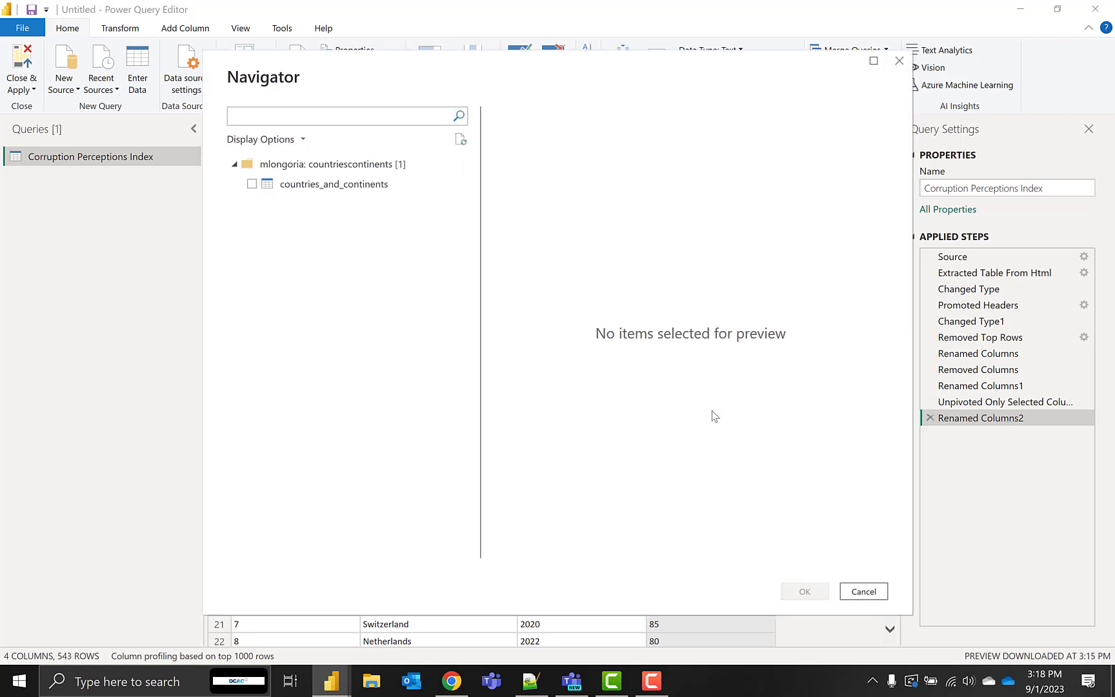
Select the countries_and_continents table and import it as a new query
click(273, 186)
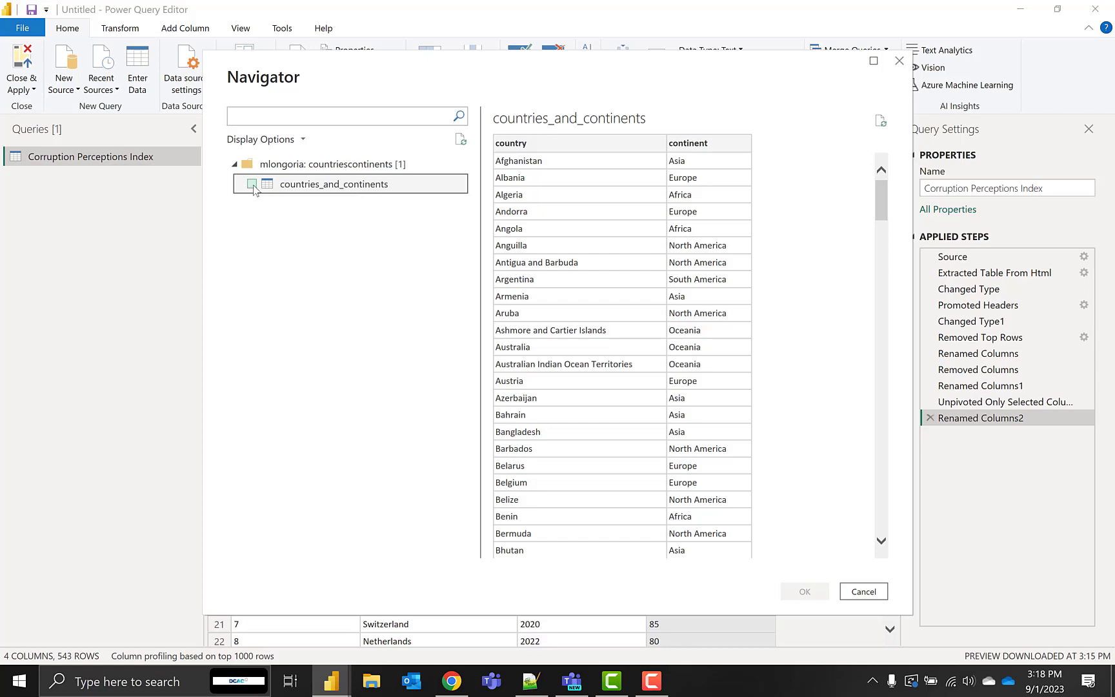
click(252, 184)
click(811, 590)
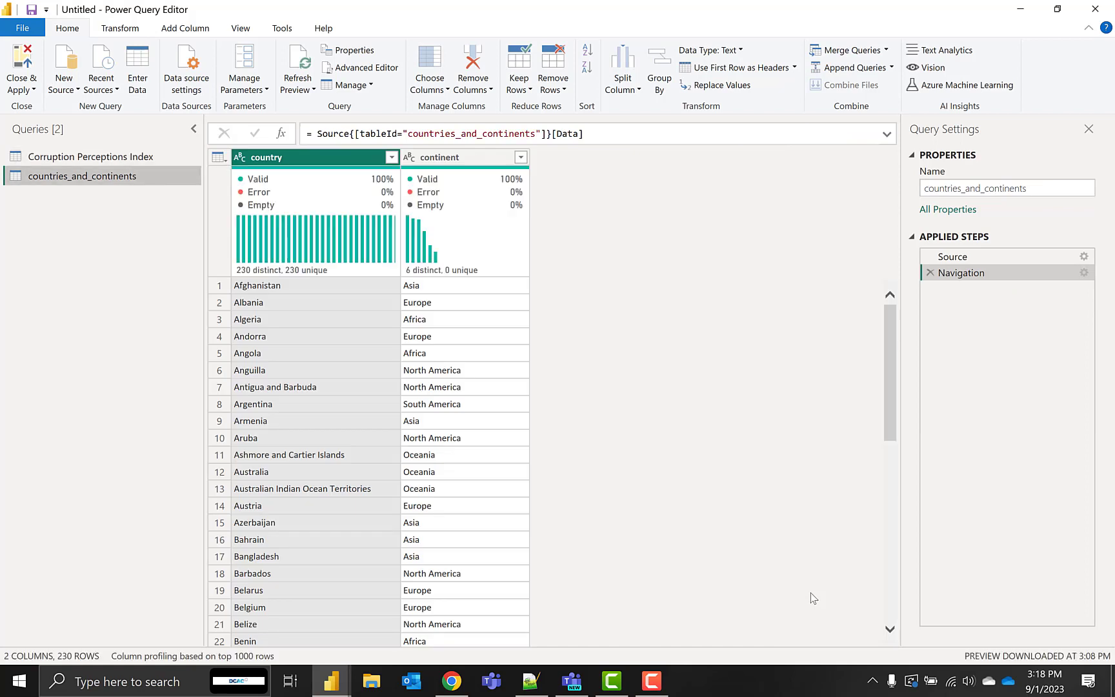
Merge countries_and_continents into the Corruption Perceptions Index query with a left outer join, matching Nation or Territory to country
click(122, 158)
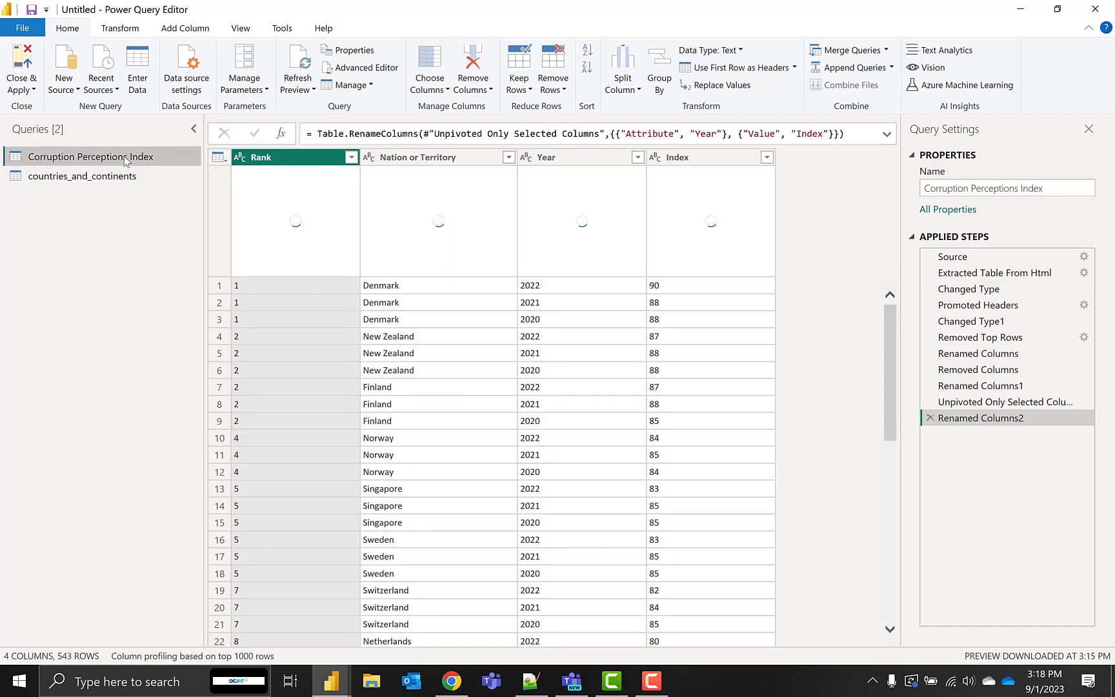
click(872, 51)
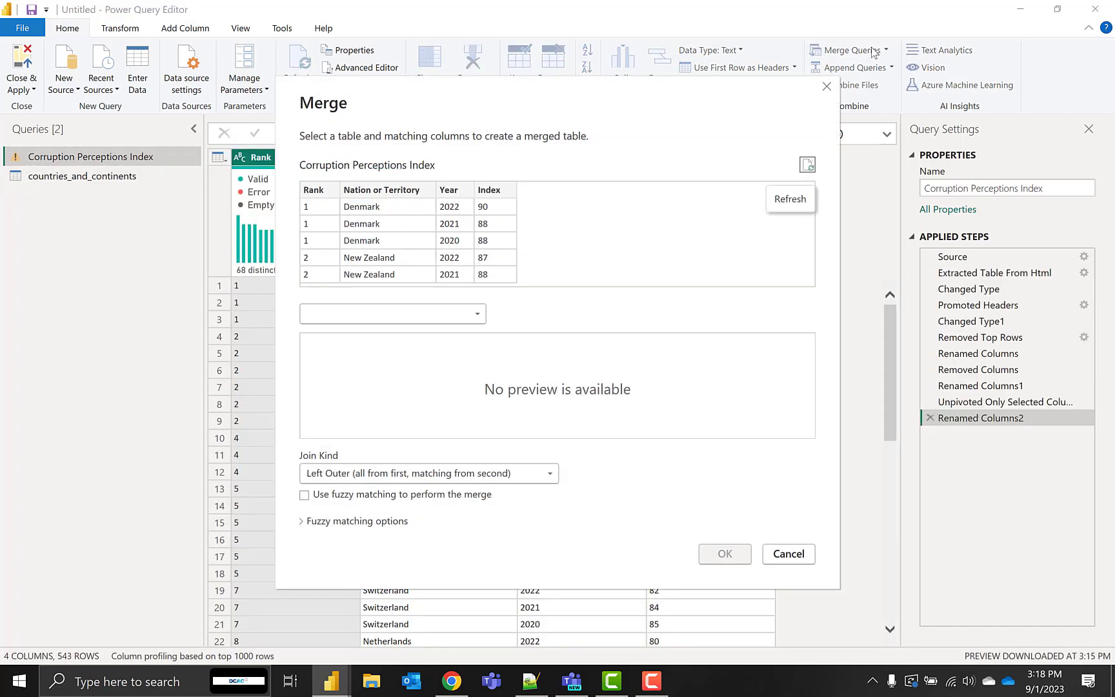
click(336, 313)
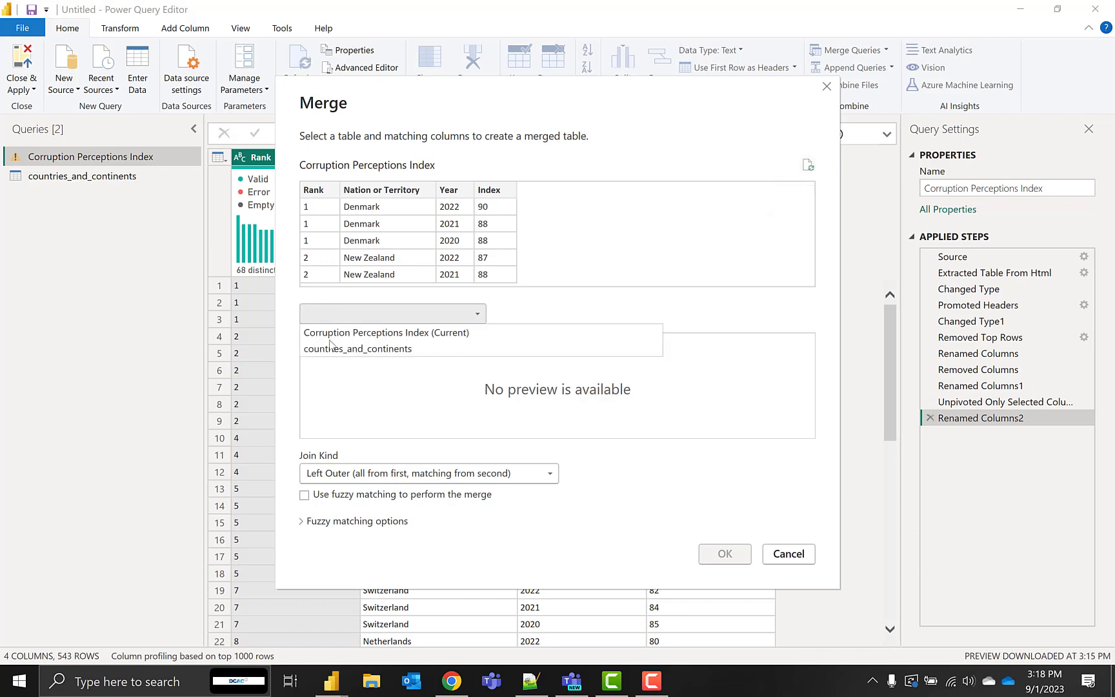
click(335, 348)
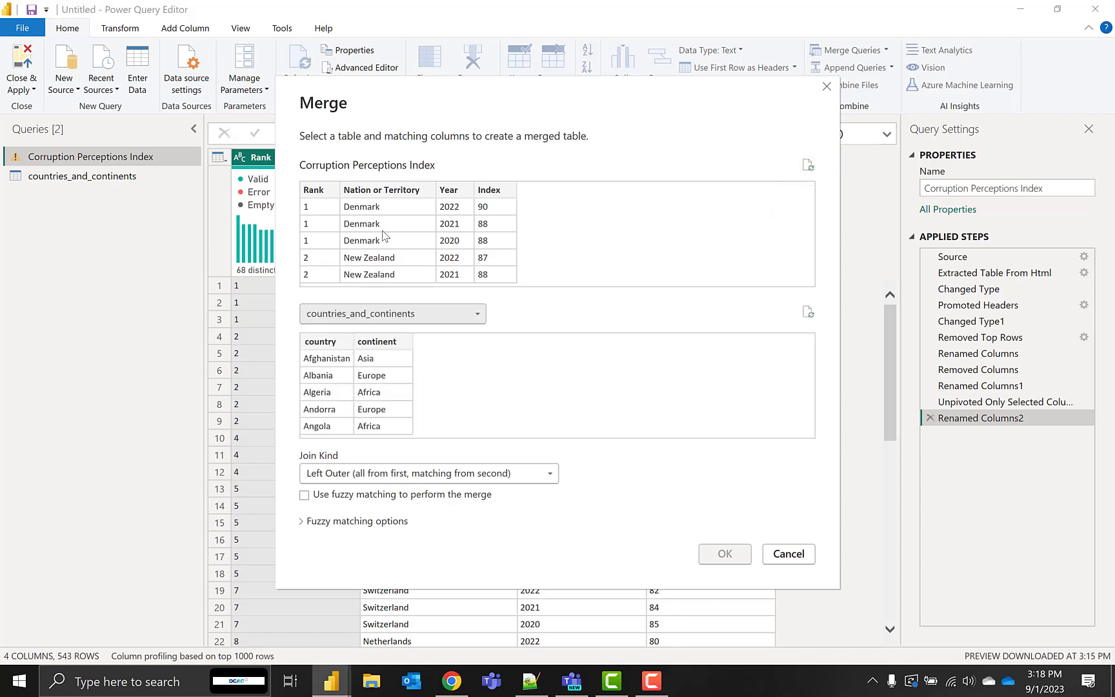
click(384, 236)
click(330, 366)
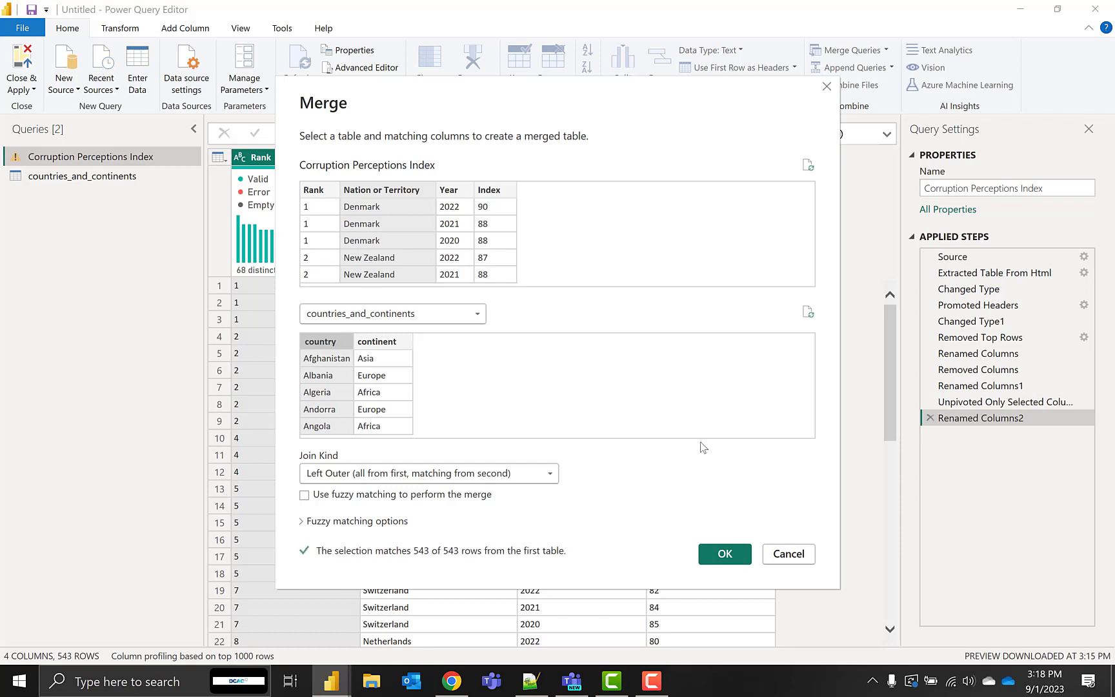
click(723, 554)
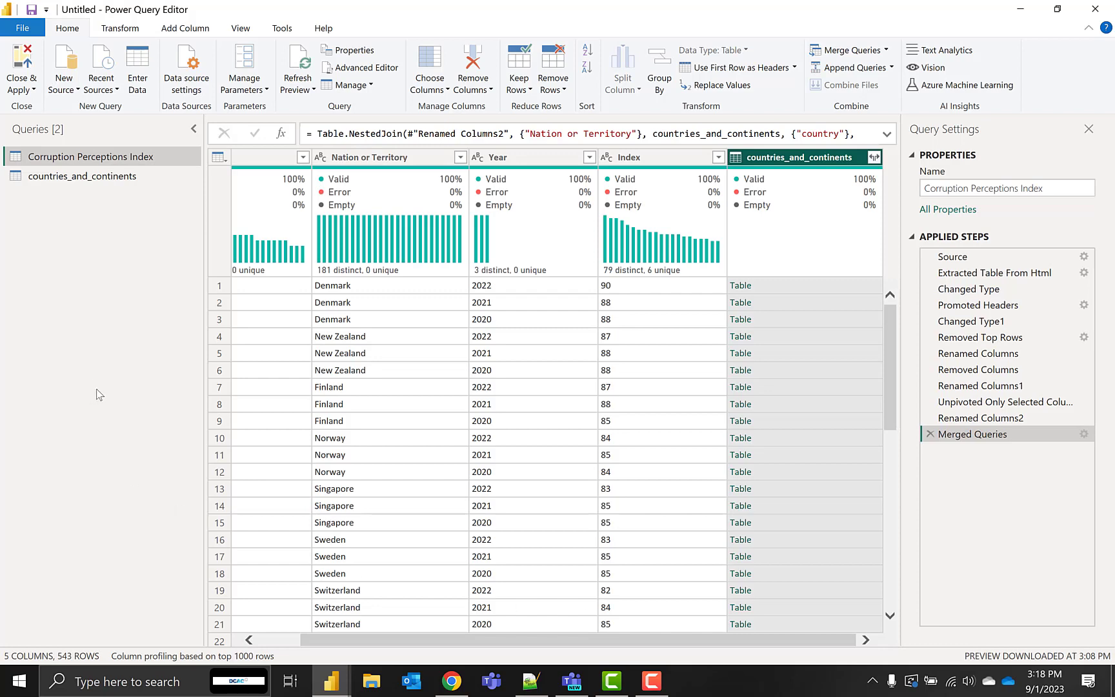
Disable loading of the countries_and_continents query into the data model
right_click(106, 180)
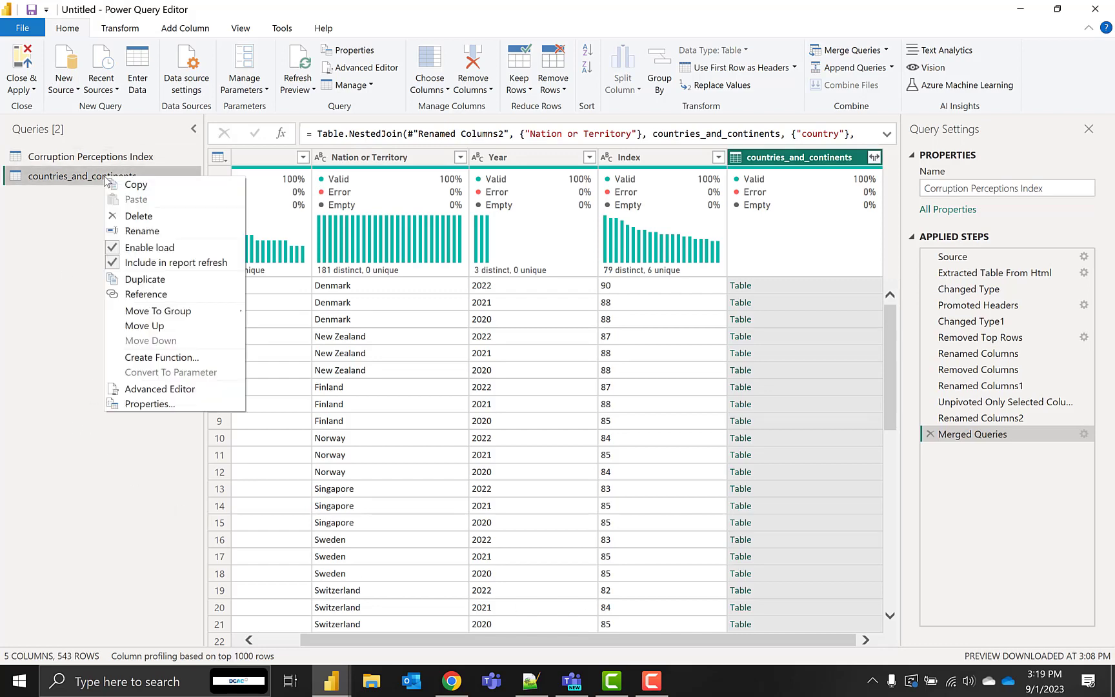
click(187, 248)
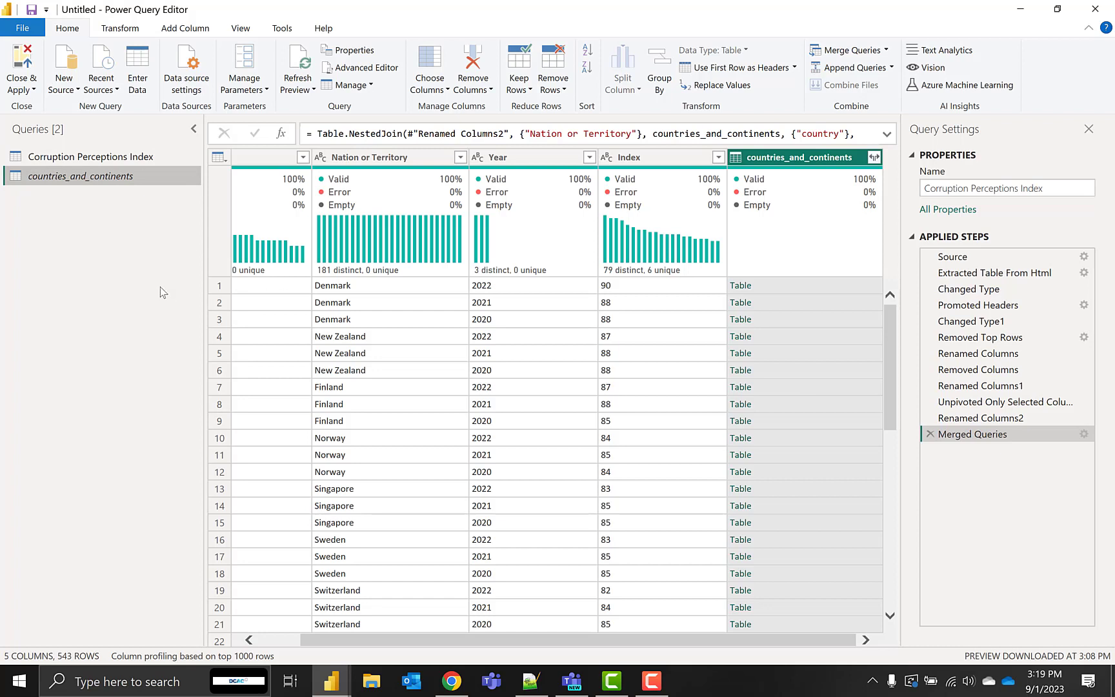
Expand the merged countries_and_continents column to include only the continent field
click(874, 157)
click(684, 226)
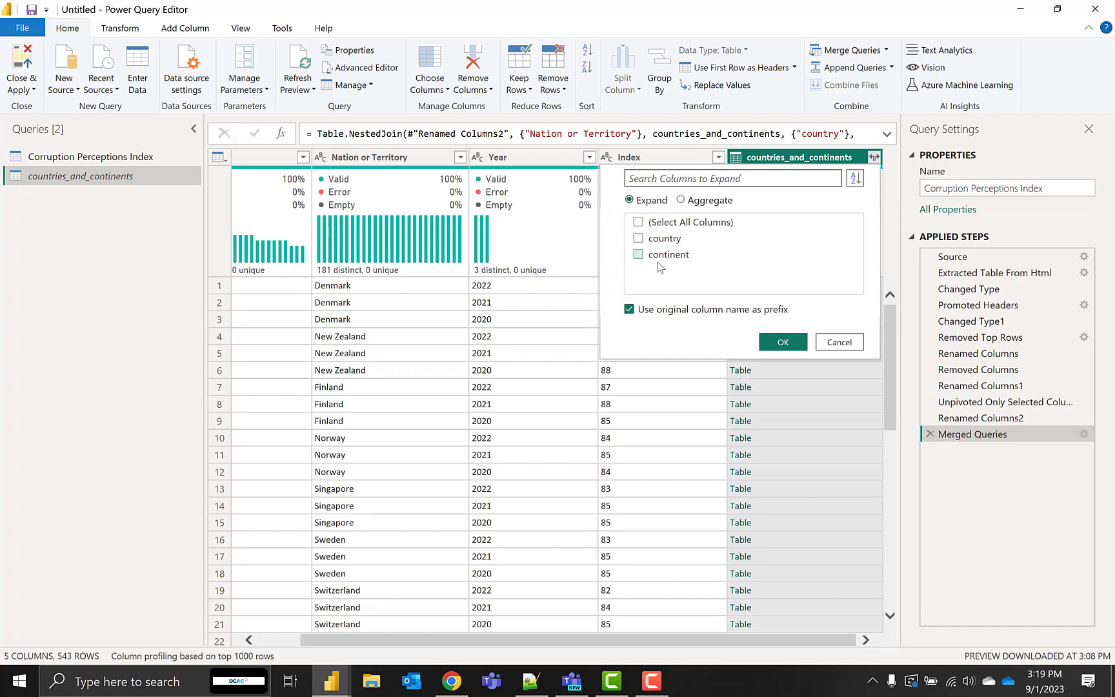
click(639, 256)
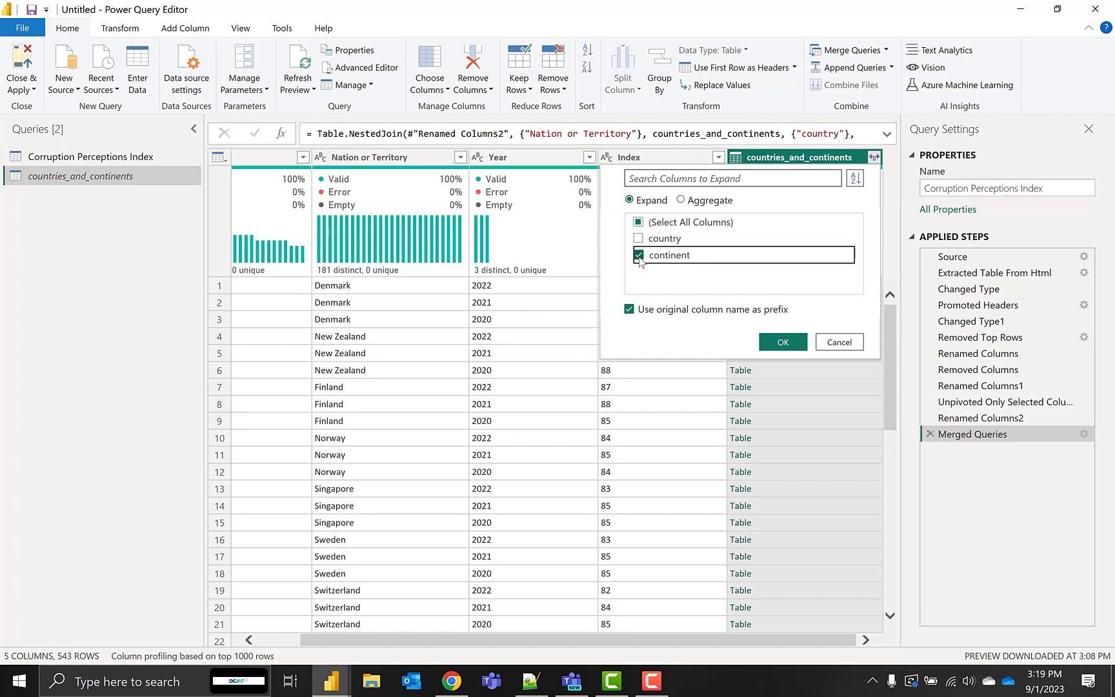
click(771, 343)
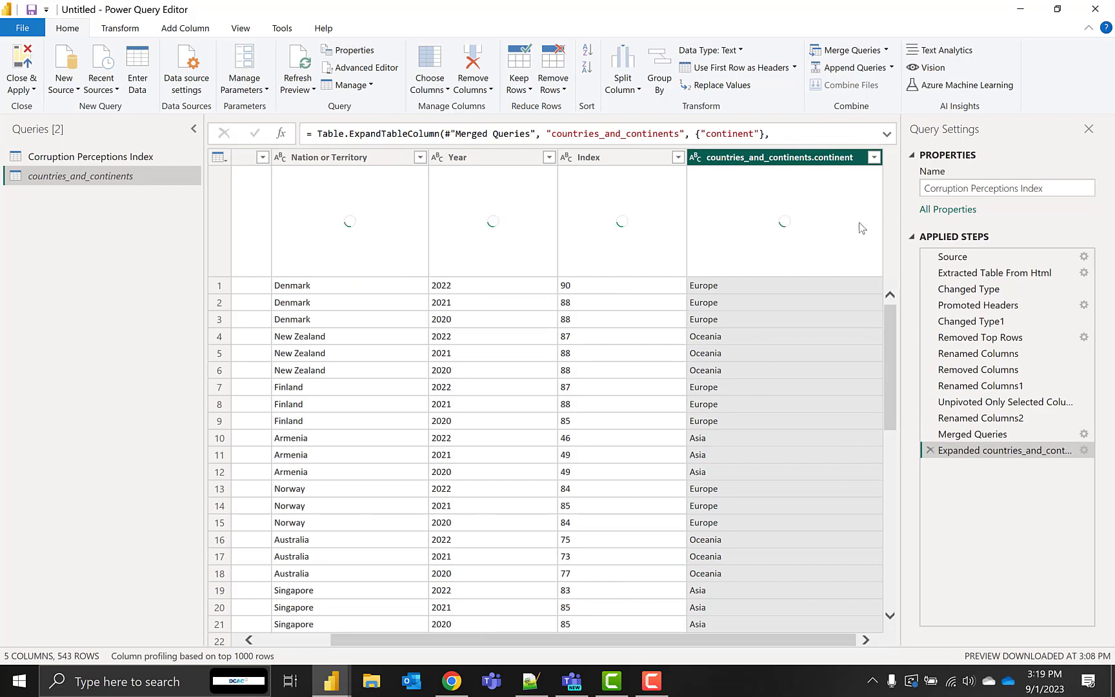
Edit the expand step's settings to clear the default column name prefix
click(1084, 450)
drag(590, 526, 299, 538)
key(BackSpace)
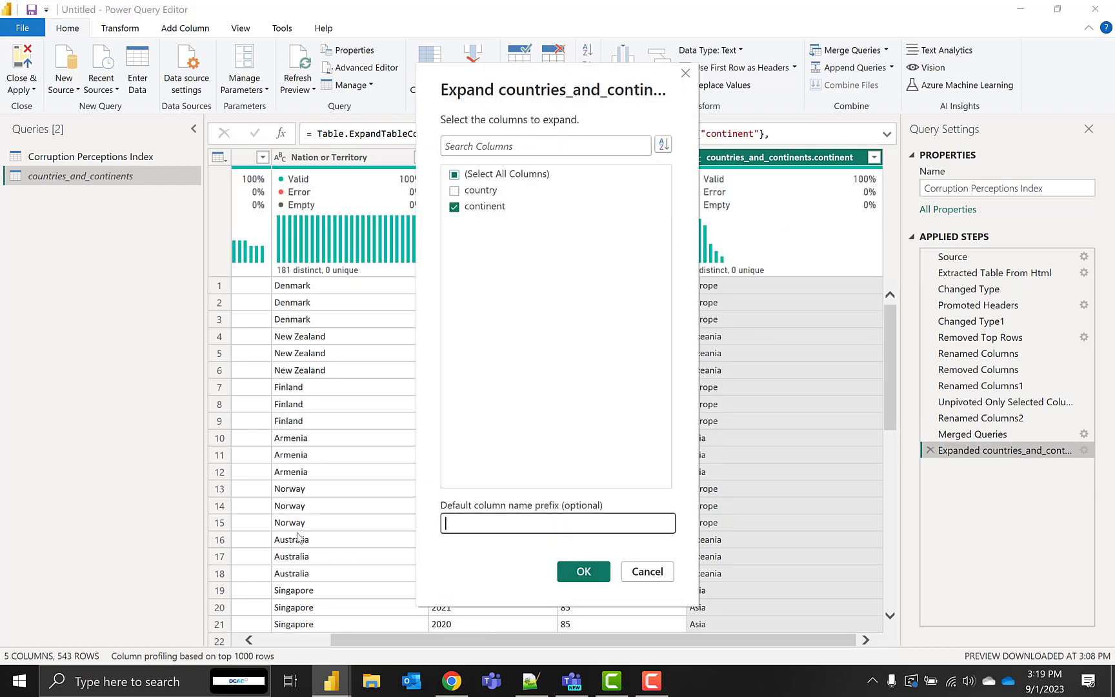
click(597, 569)
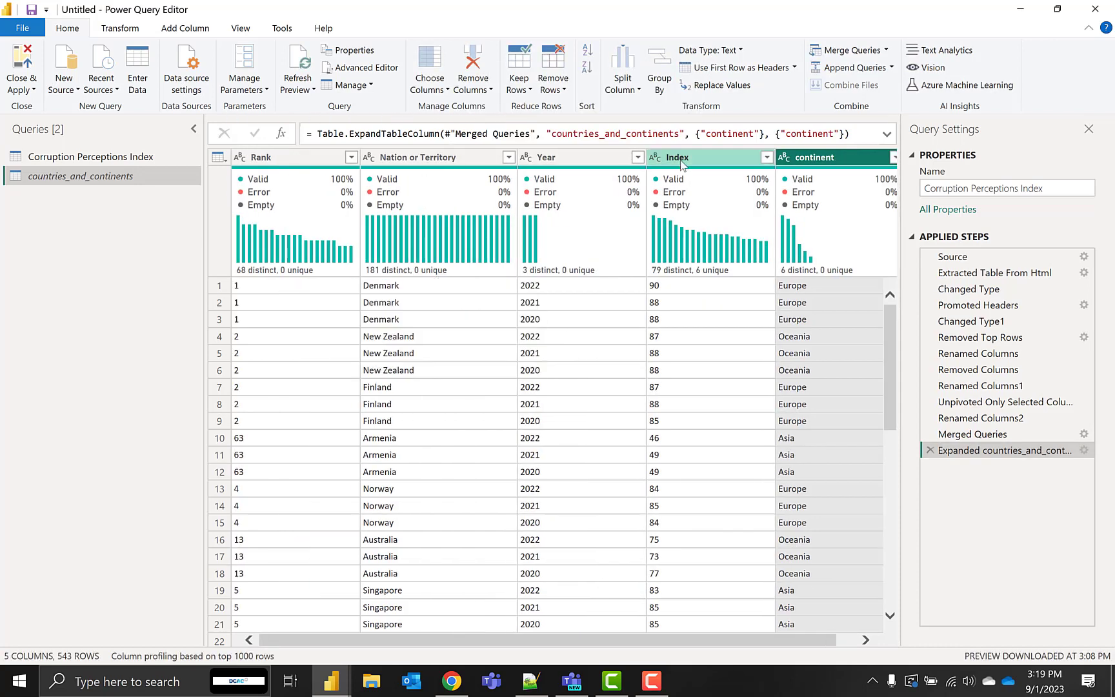
Check the Index column for non-numeric entries and sort the rows by Index in descending order
click(766, 157)
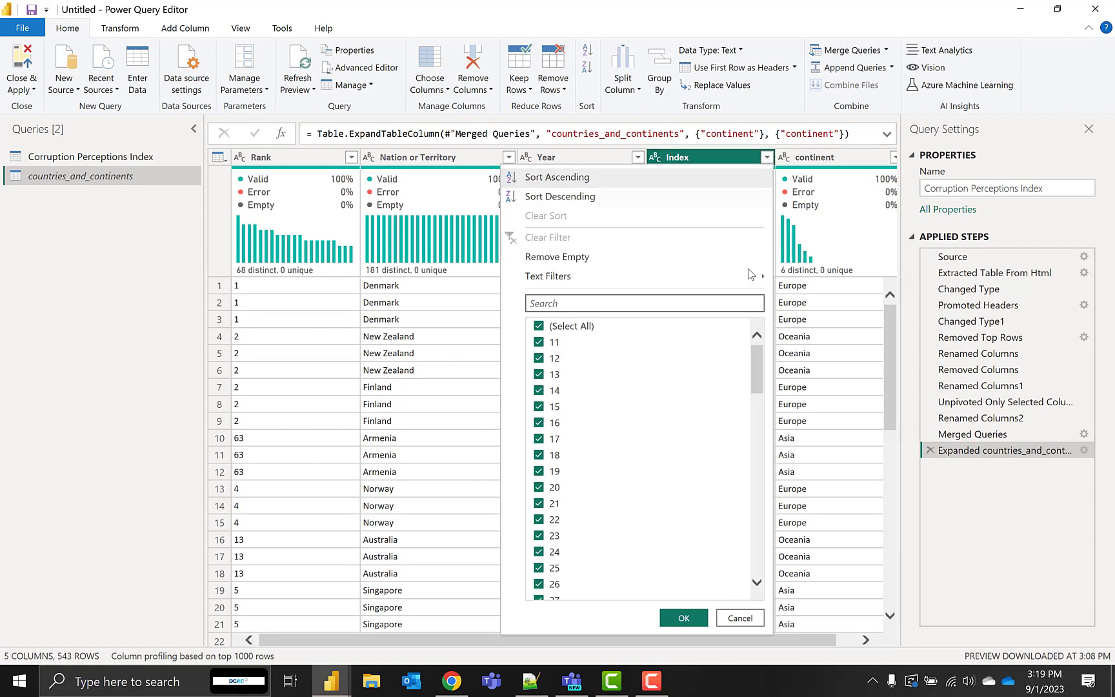
drag(753, 368, 753, 587)
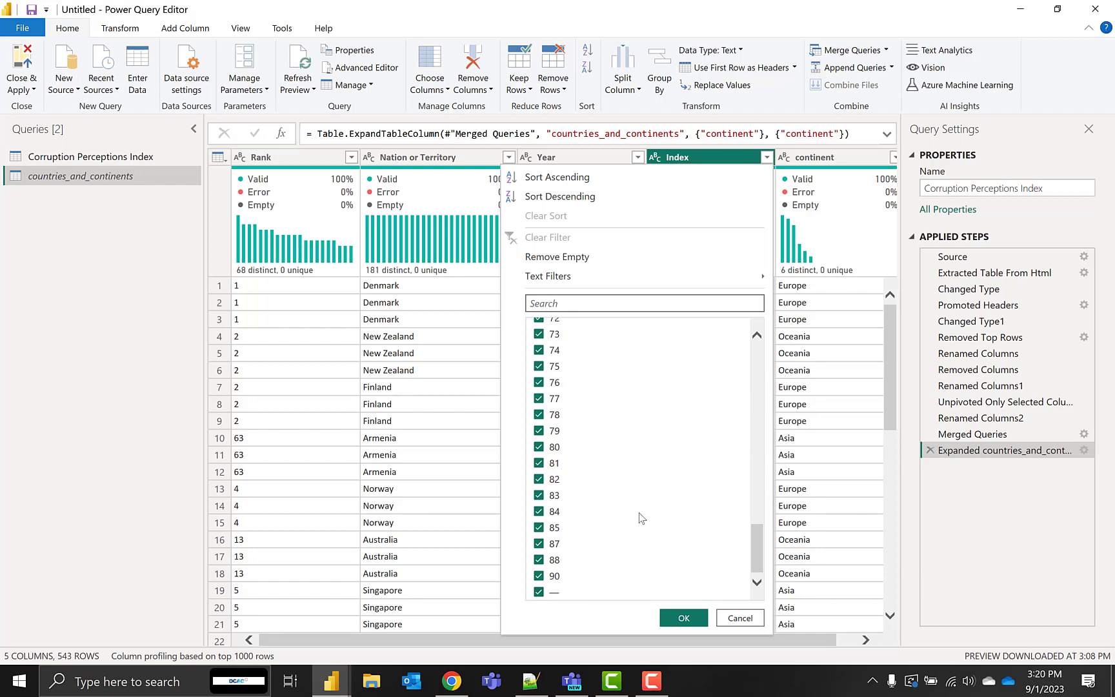
click(740, 618)
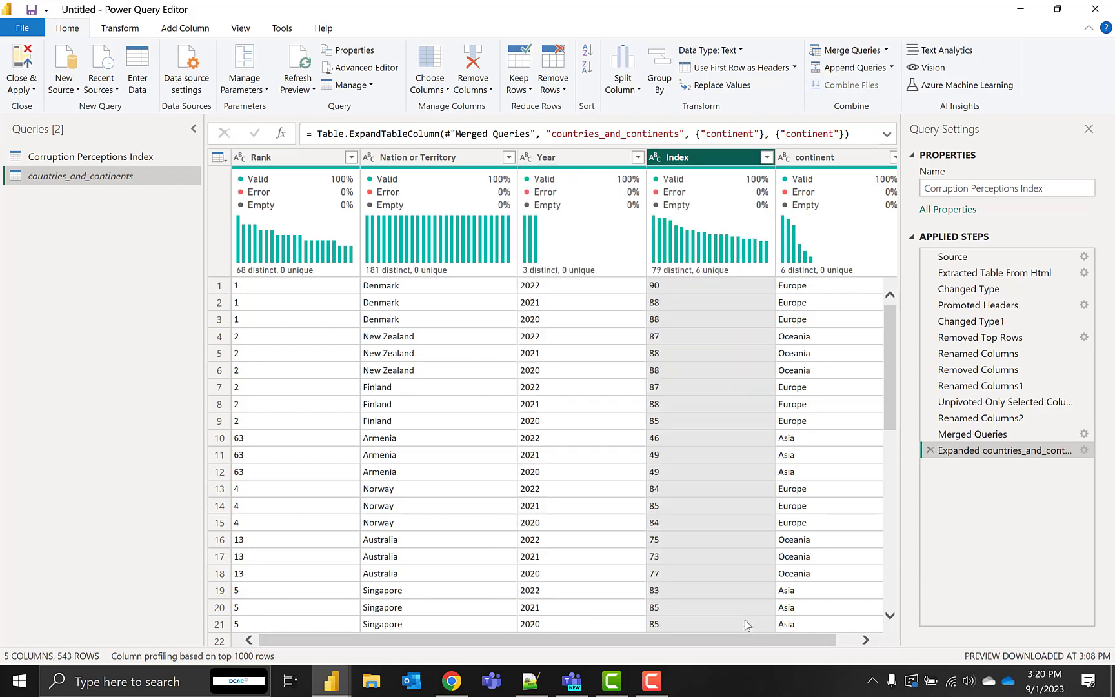
drag(892, 360, 873, 679)
drag(891, 561, 901, 691)
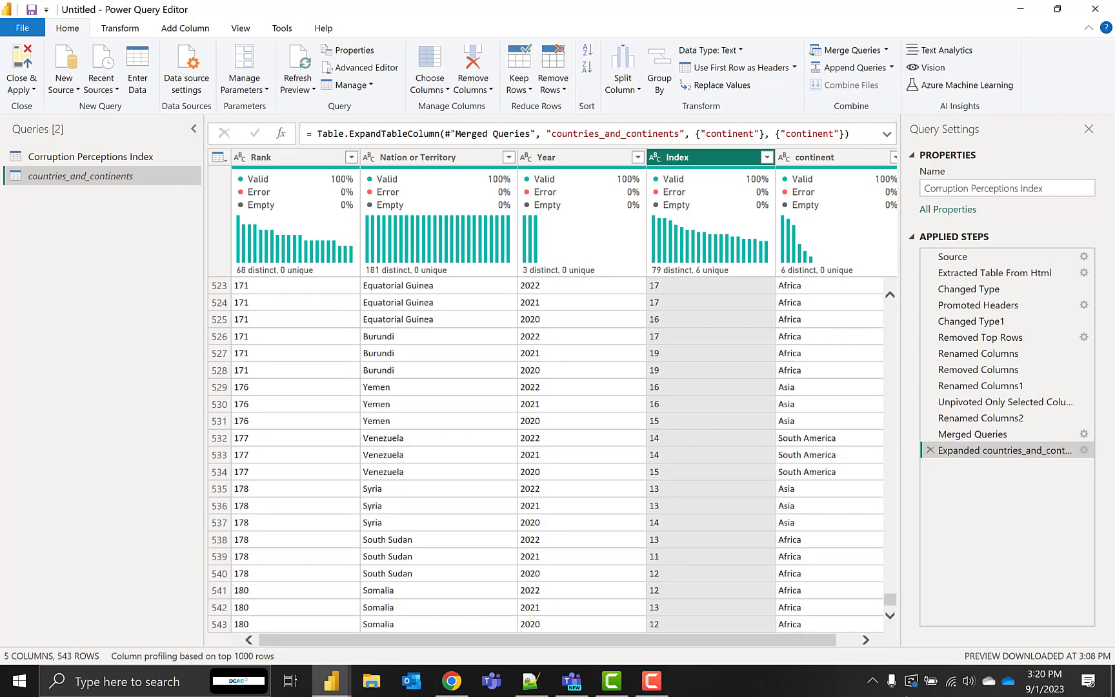
click(767, 157)
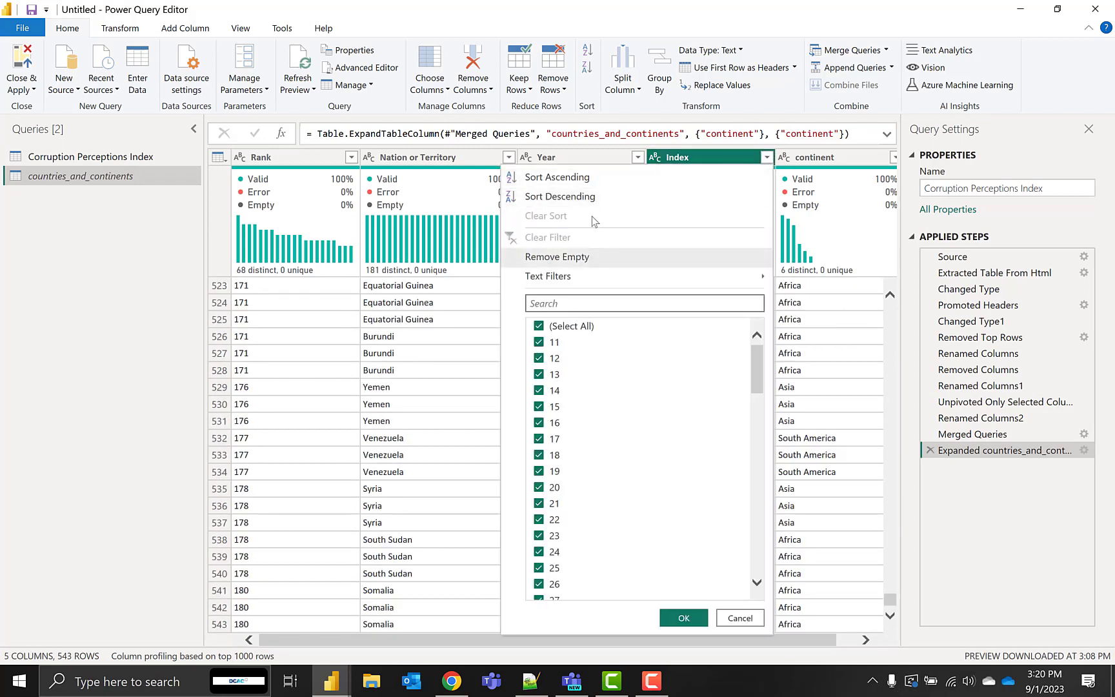
click(591, 198)
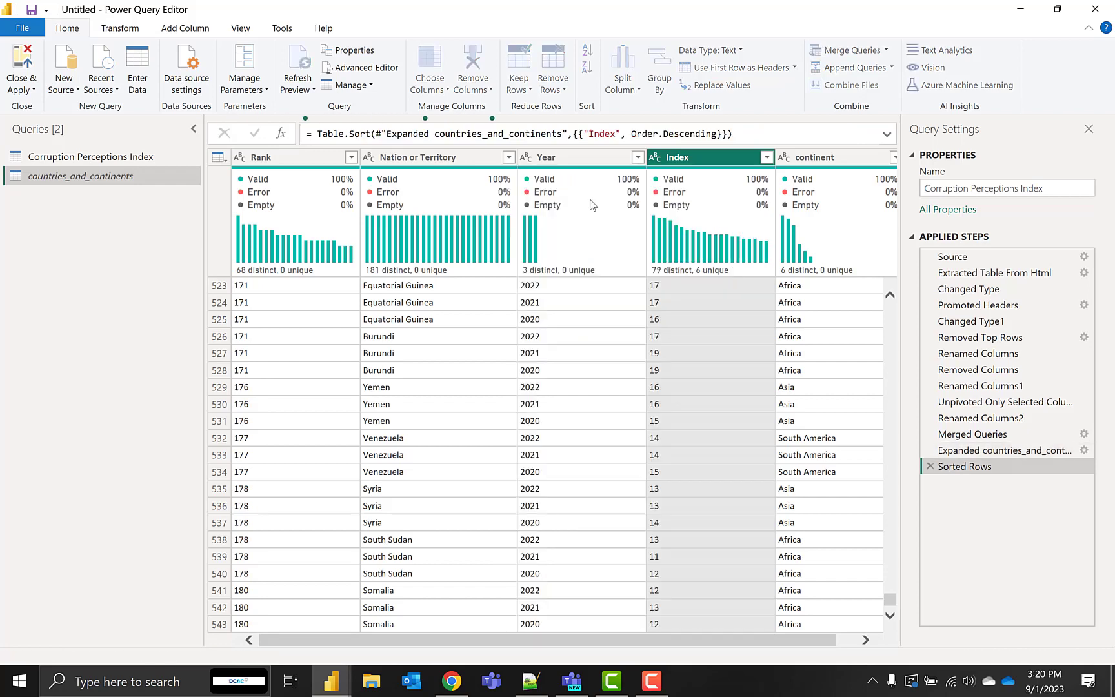
Replace the — values in the Index column with null and delete the Sorted Rows step from the query
right_click(674, 293)
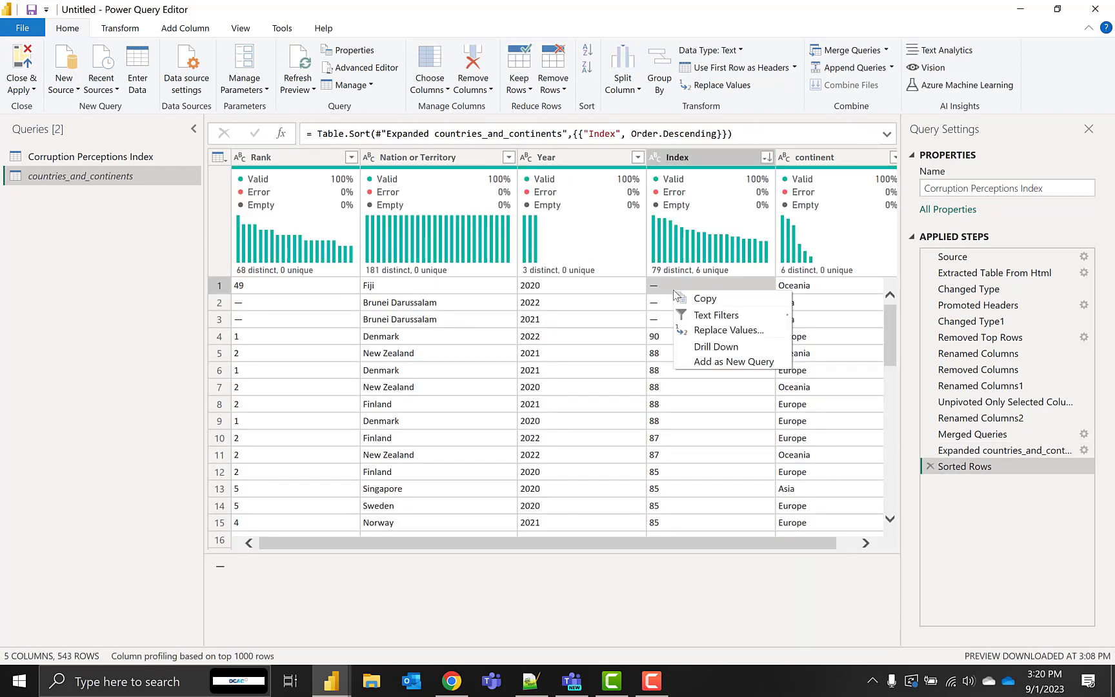
click(716, 330)
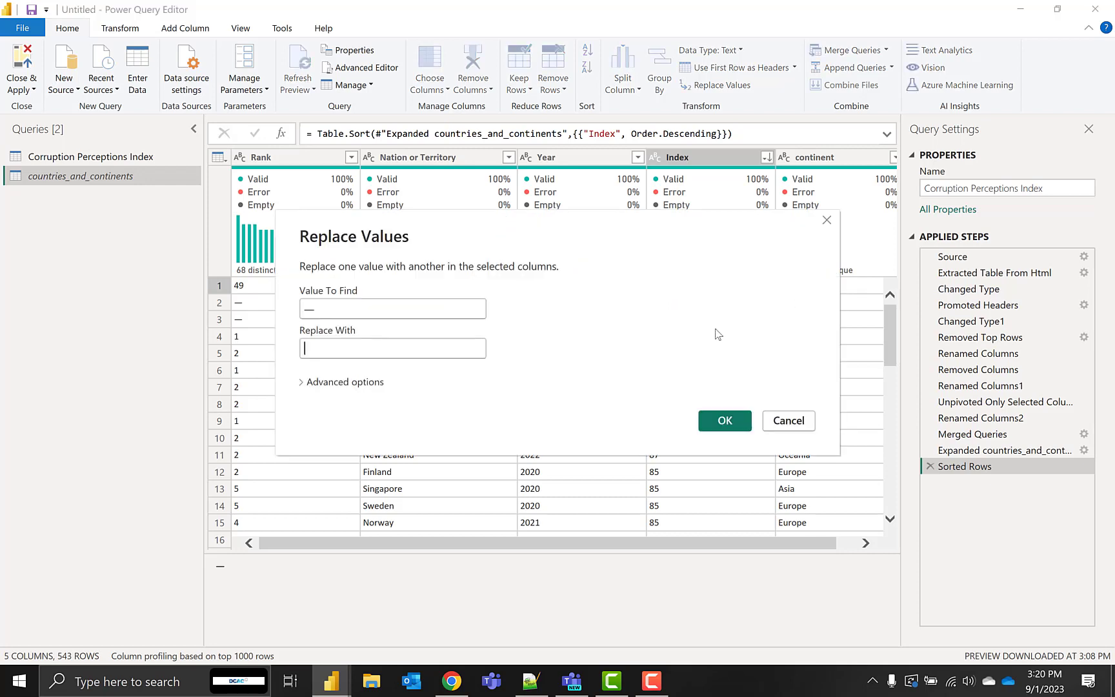
key(Tab)
text(nu)
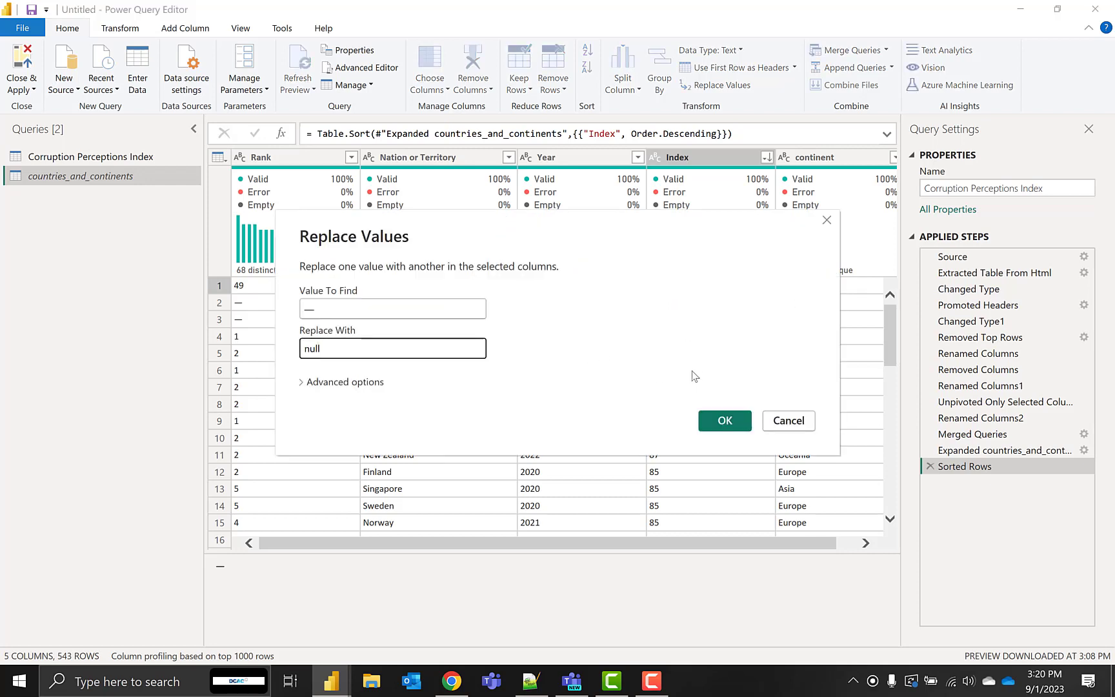
click(724, 421)
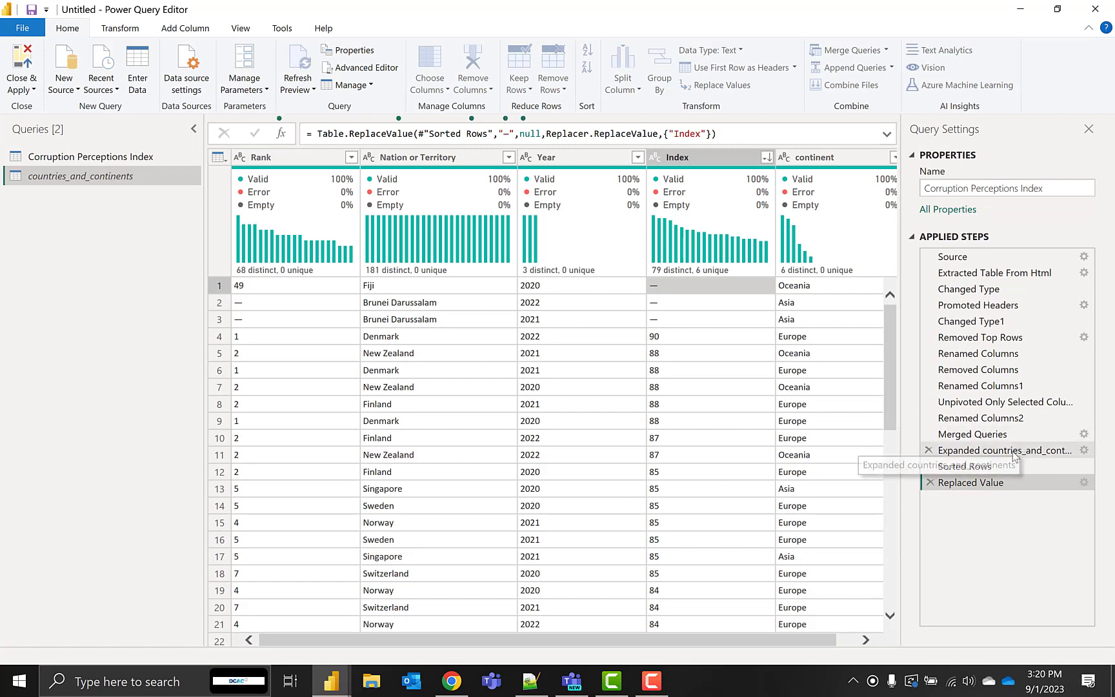
click(929, 467)
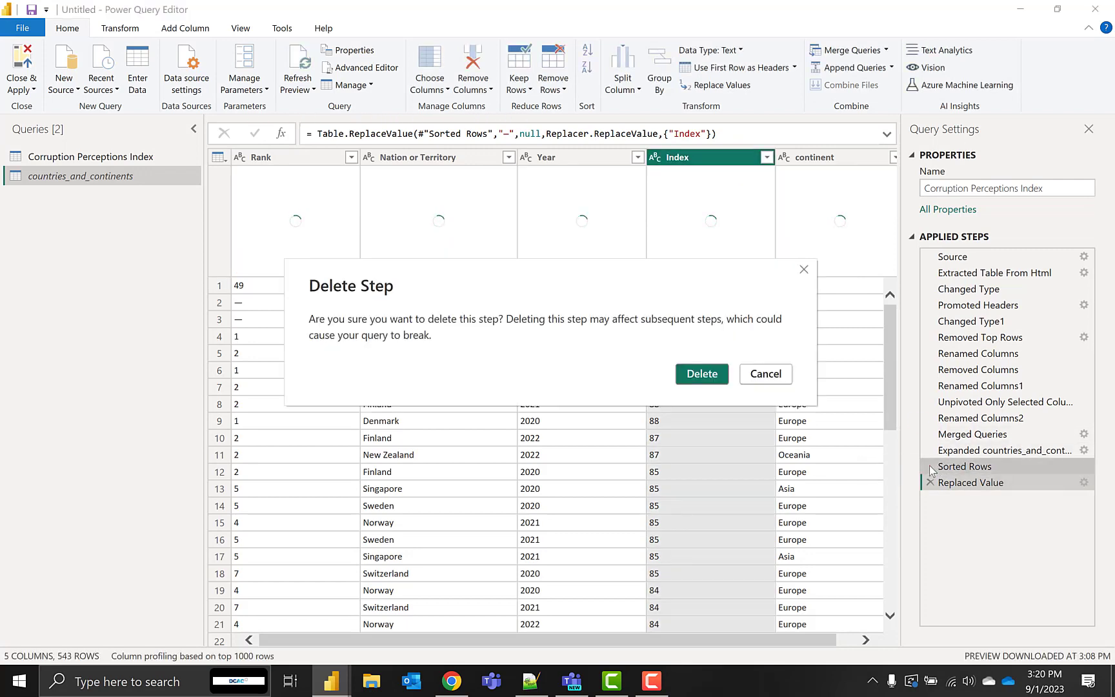
click(703, 373)
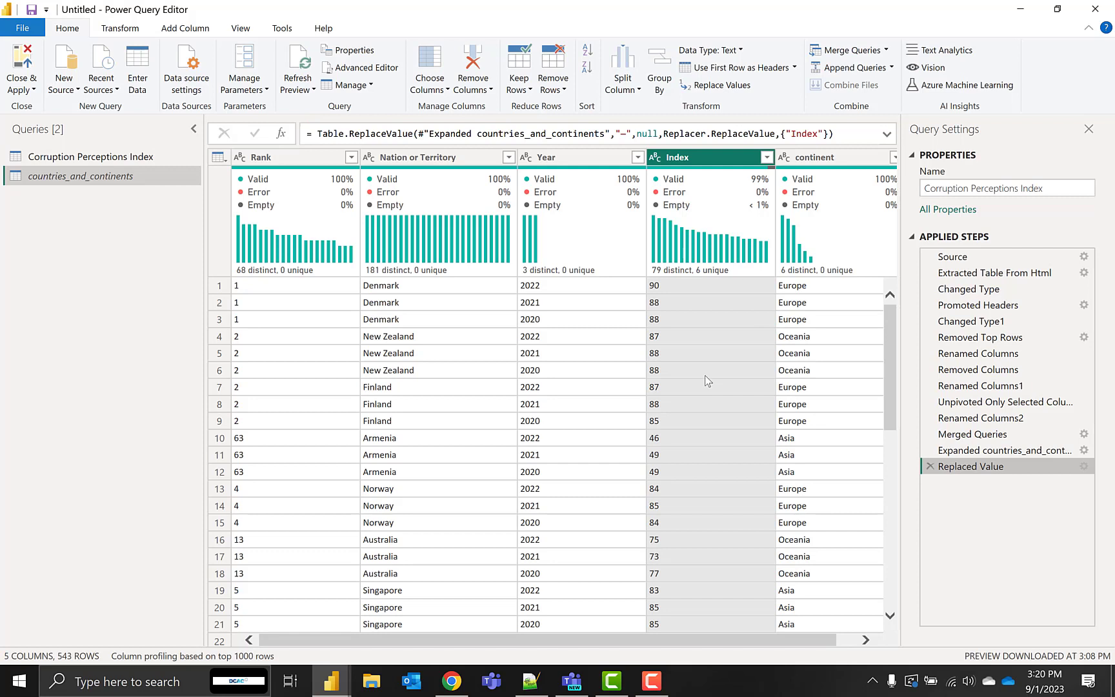
Check the Rank column for non-numeric entries and sort the rows by Rank in descending order
click(351, 157)
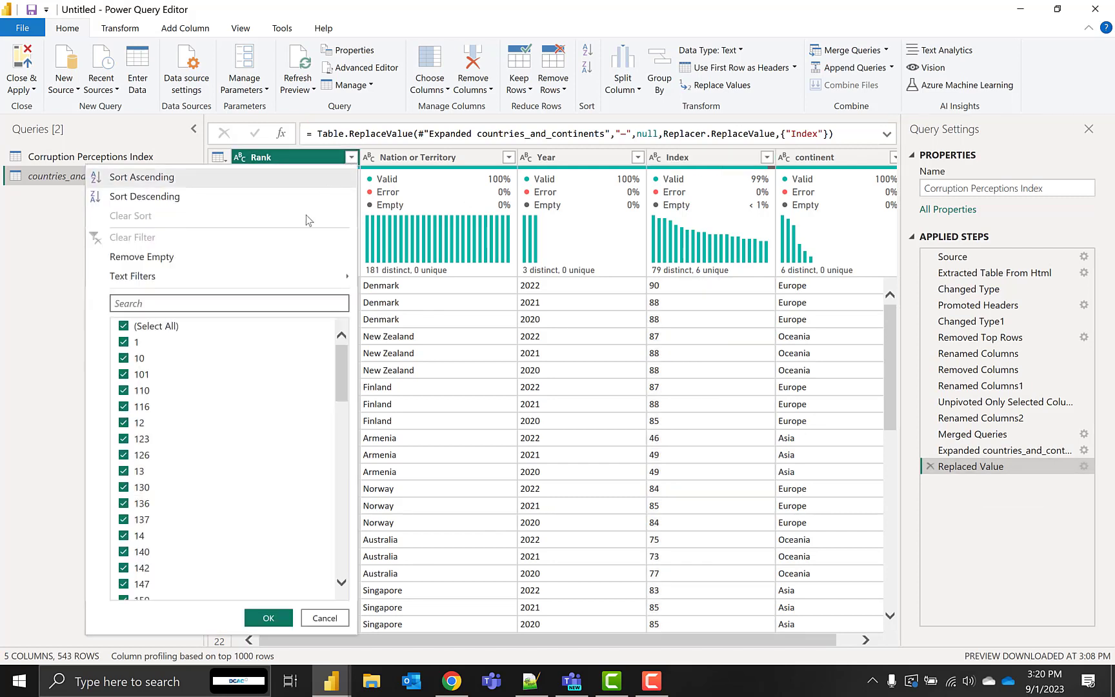
drag(345, 371, 330, 641)
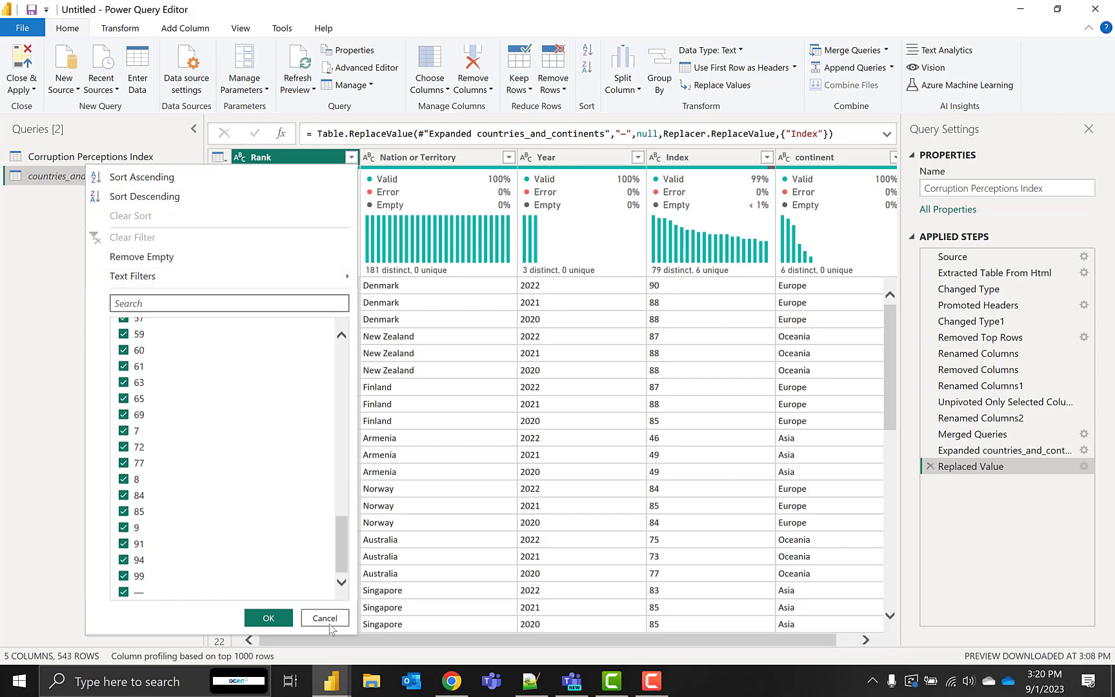
click(325, 618)
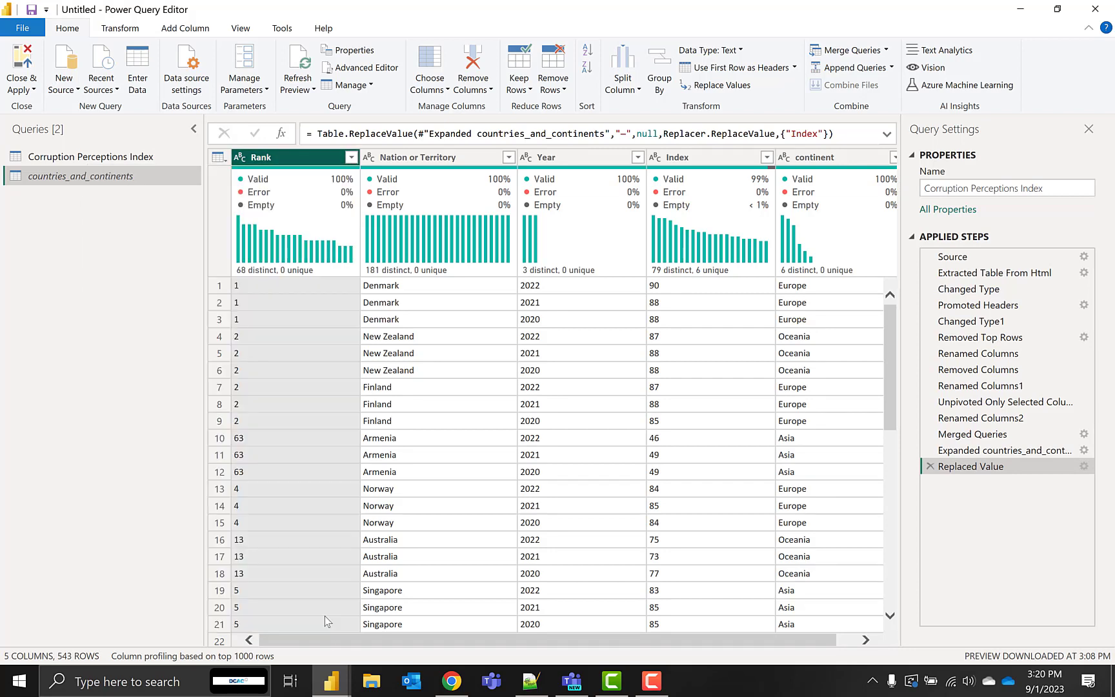
click(351, 158)
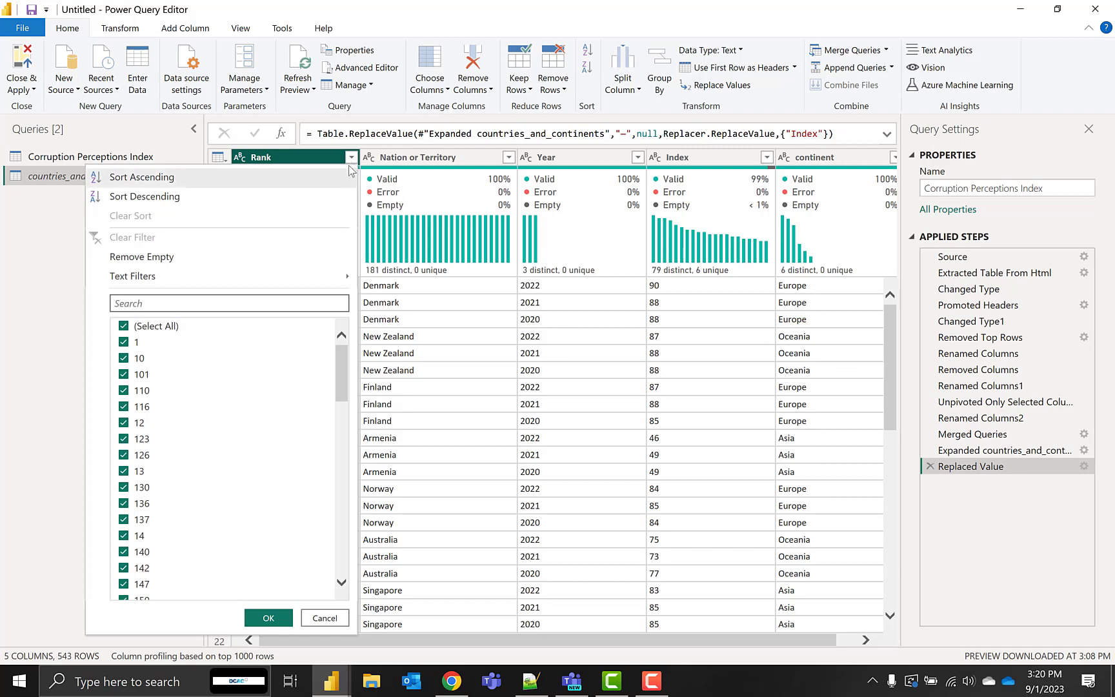
click(335, 198)
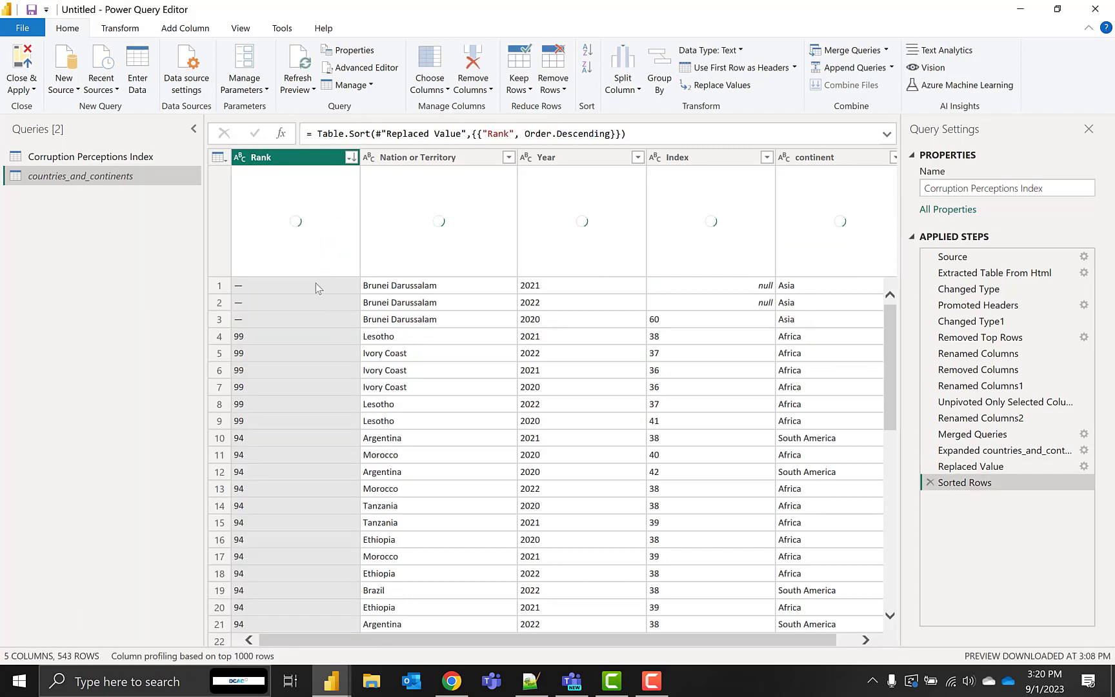
Replace the — values in the Rank column with null
right_click(314, 285)
click(371, 322)
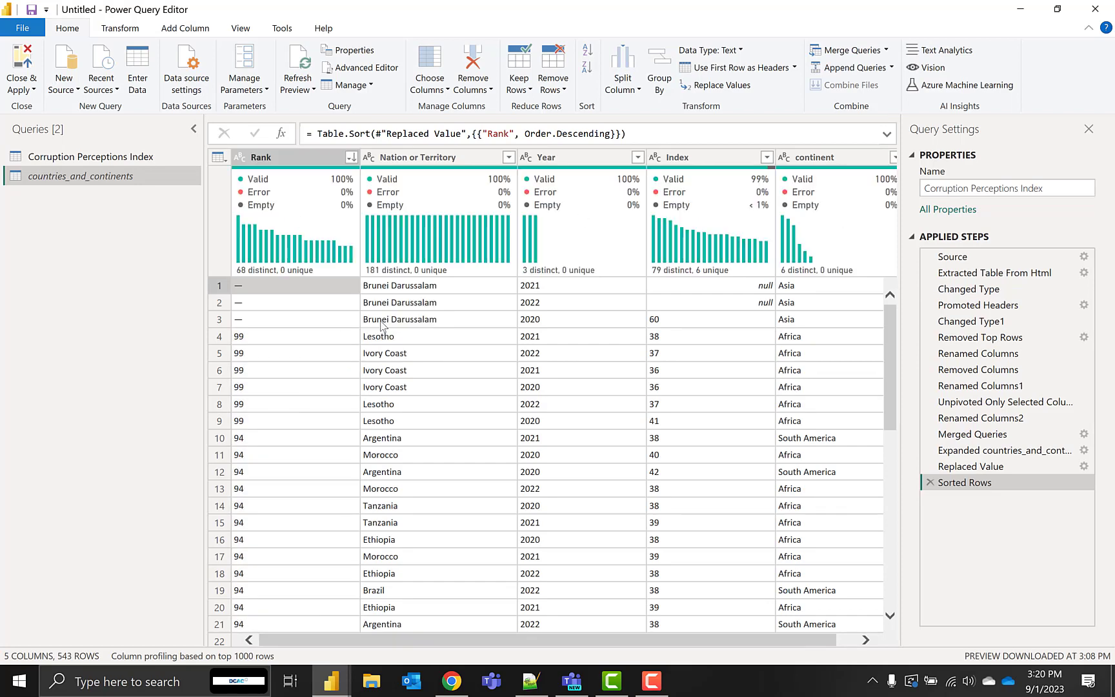
text(null)
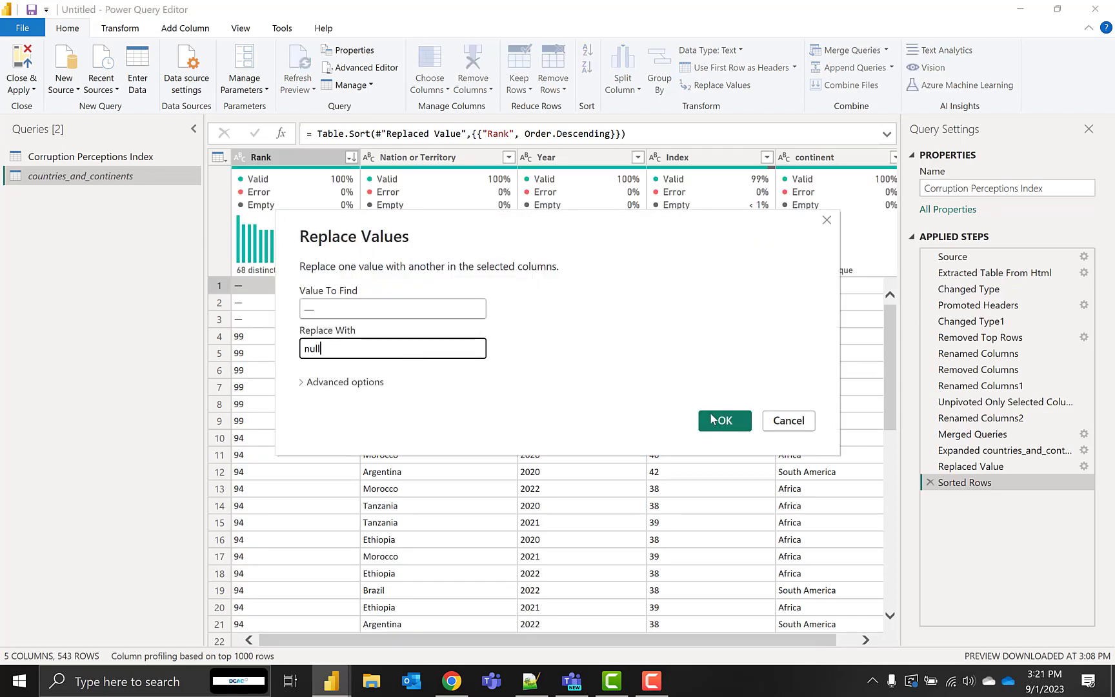
click(716, 420)
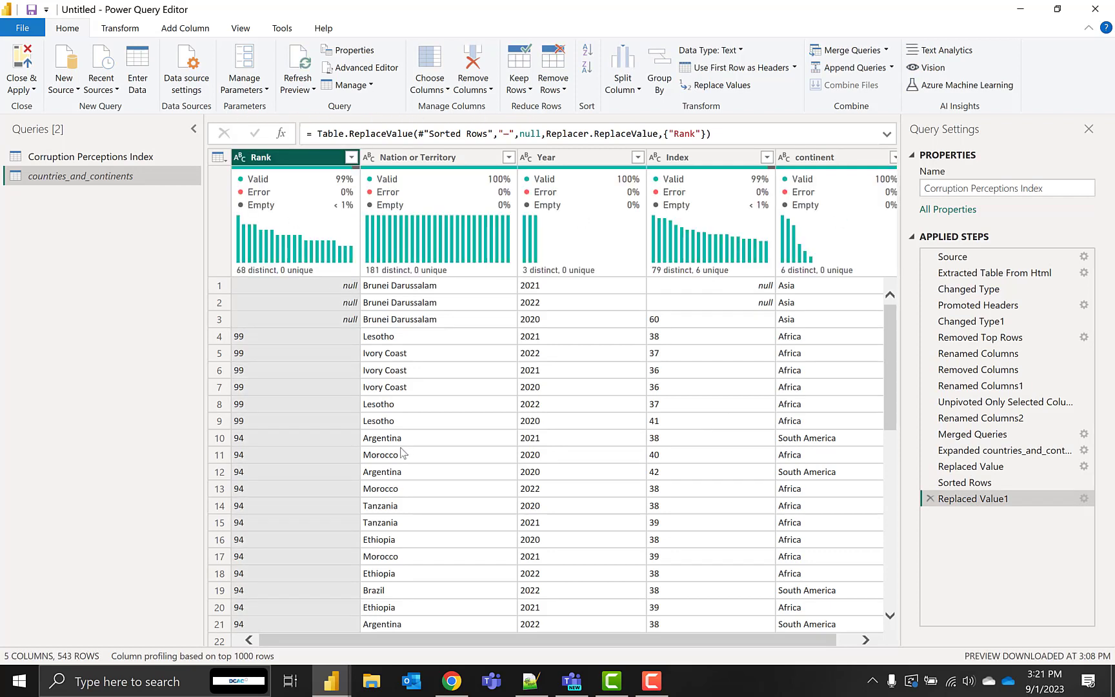
Change the data type of the Rank and Index columns to Whole Number
click(240, 159)
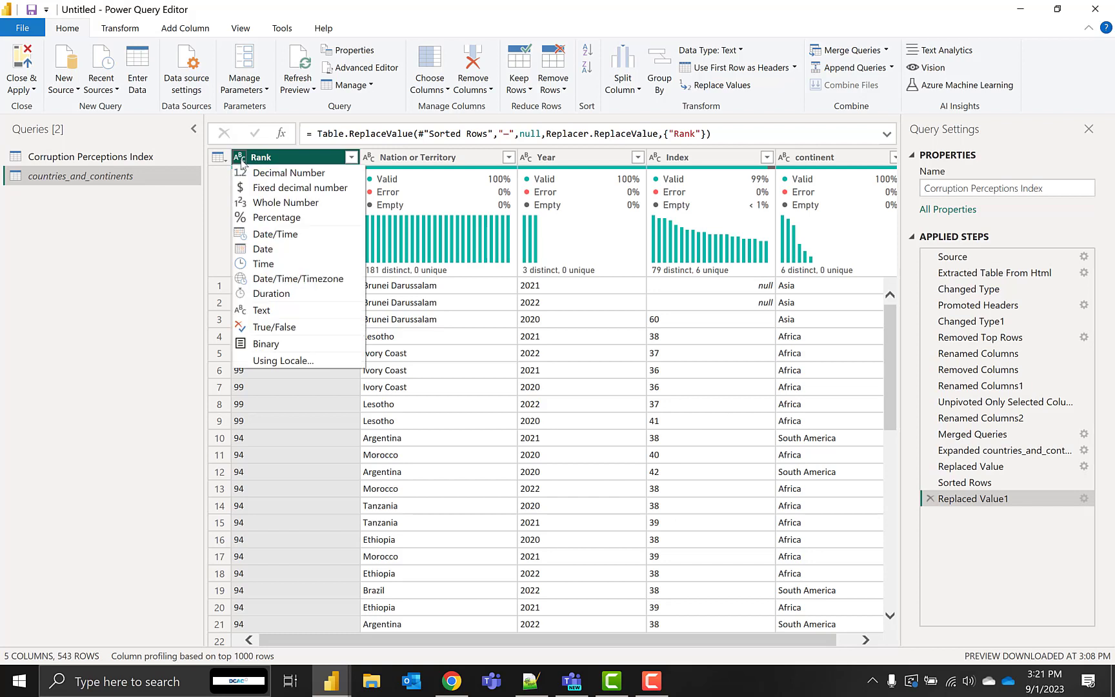
click(292, 203)
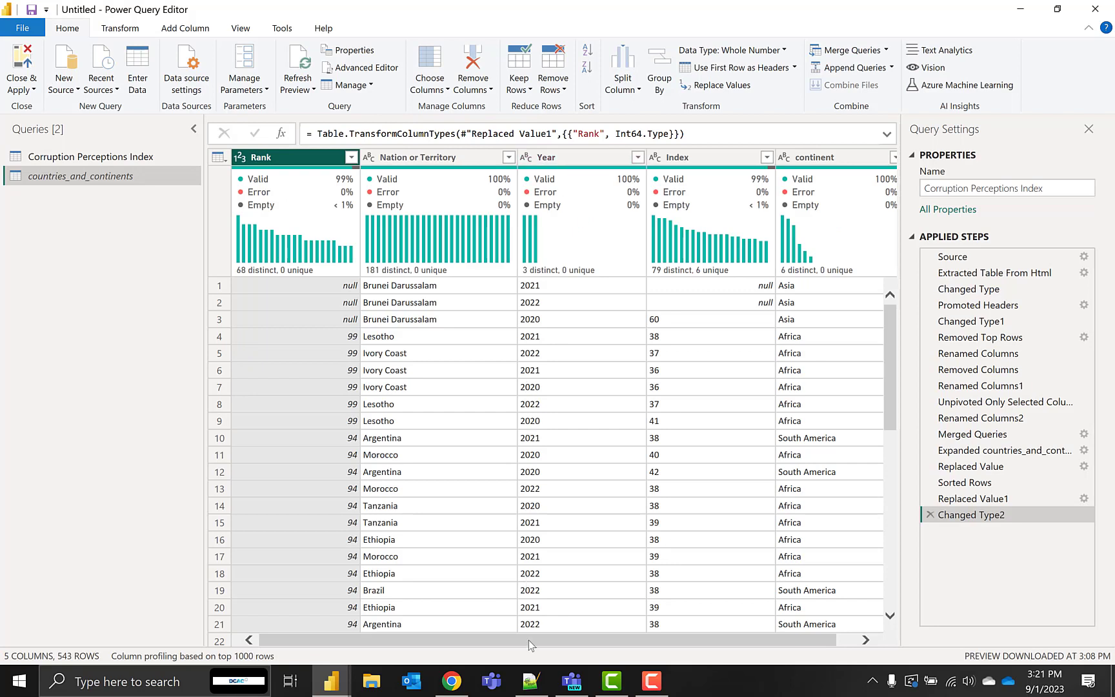
right_click(696, 630)
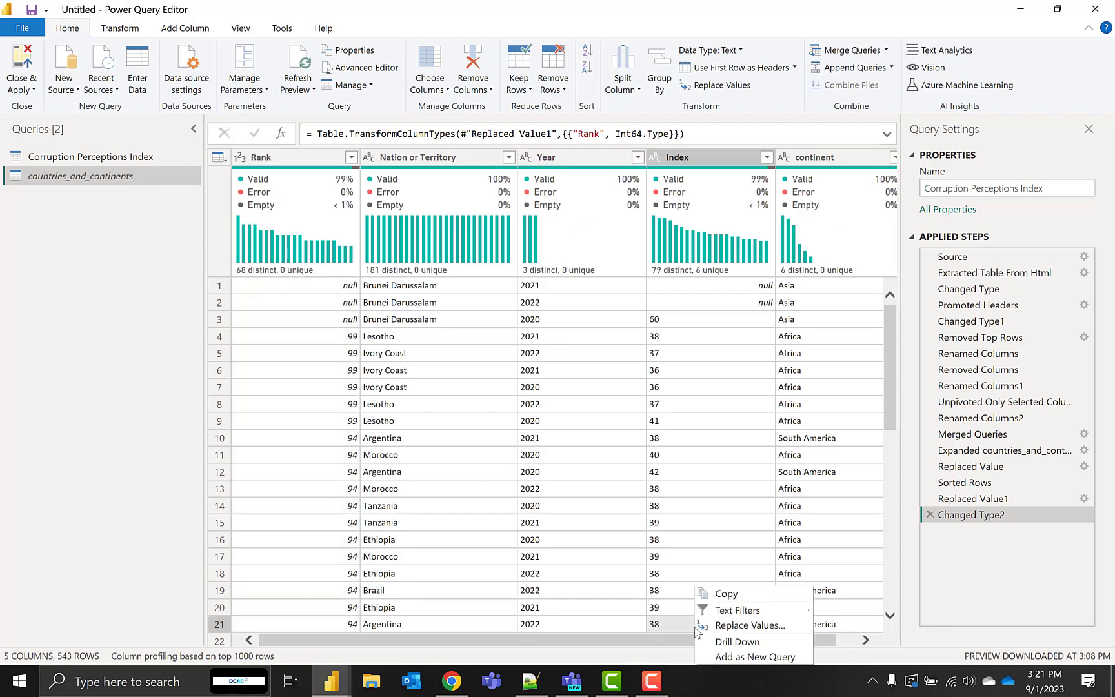
right_click(659, 161)
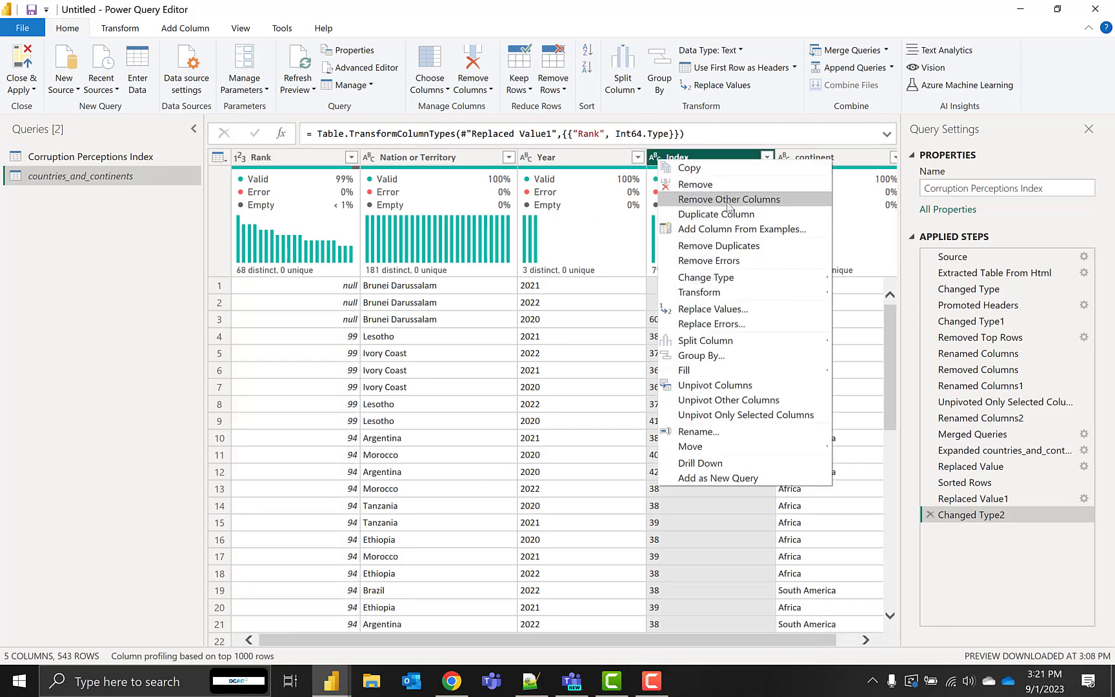
click(659, 159)
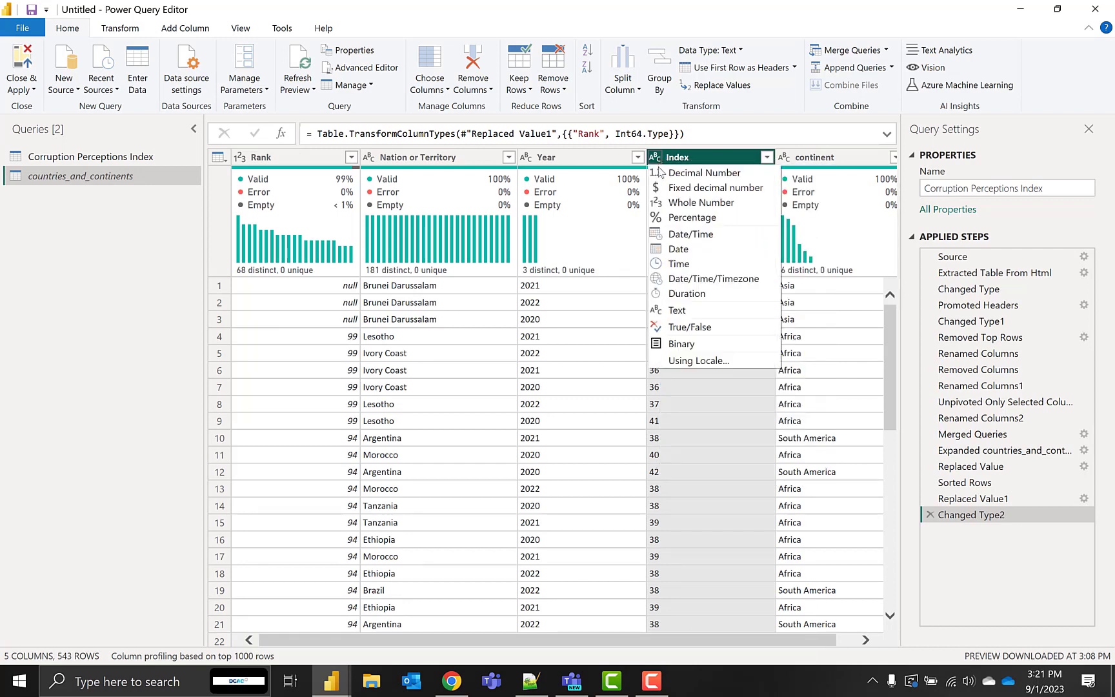
click(686, 203)
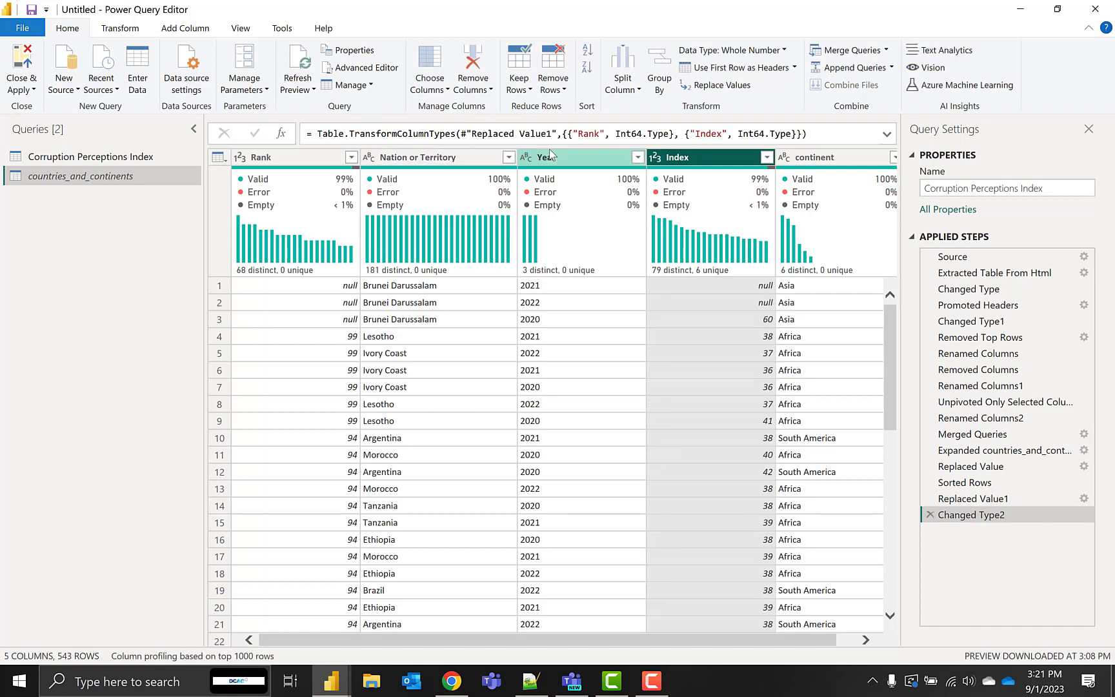
Close the query editor applying the changes, and expand the Corruption Perceptions Index table's fields in a widened Data pane
mouse_move(540, 197)
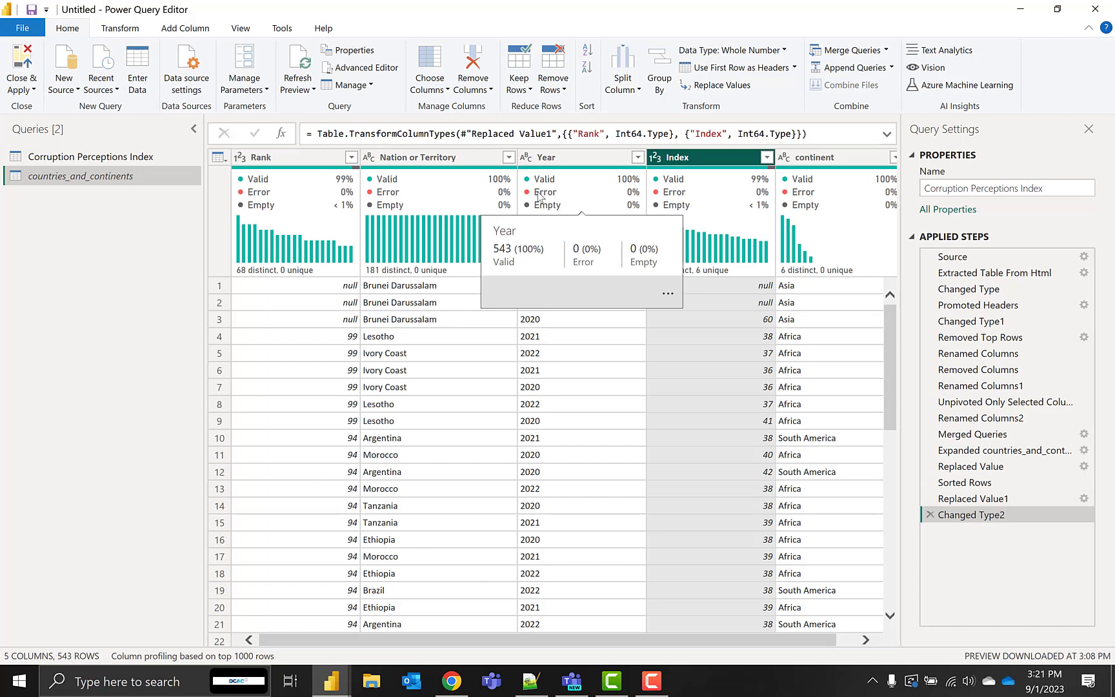
click(26, 63)
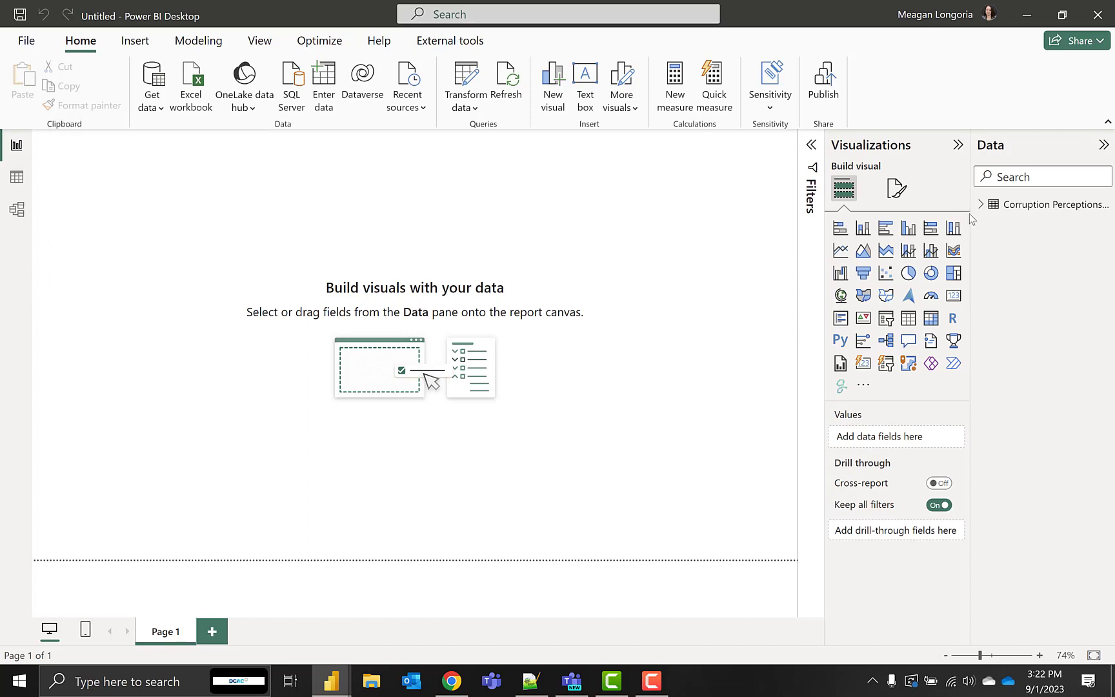
drag(972, 214, 897, 222)
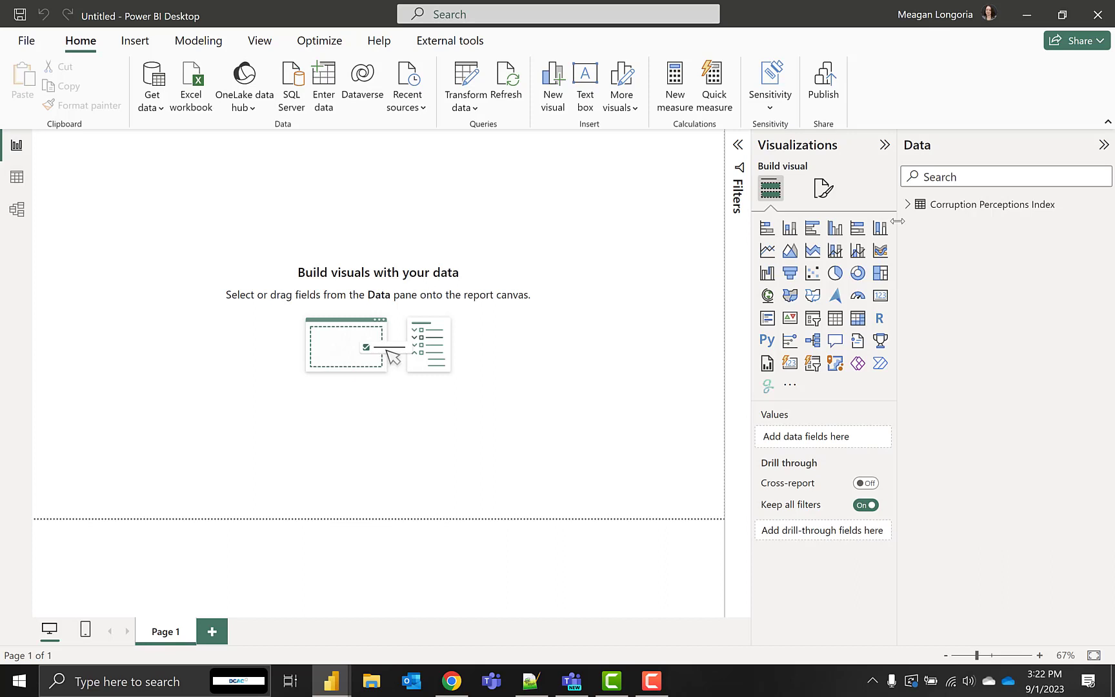
click(907, 204)
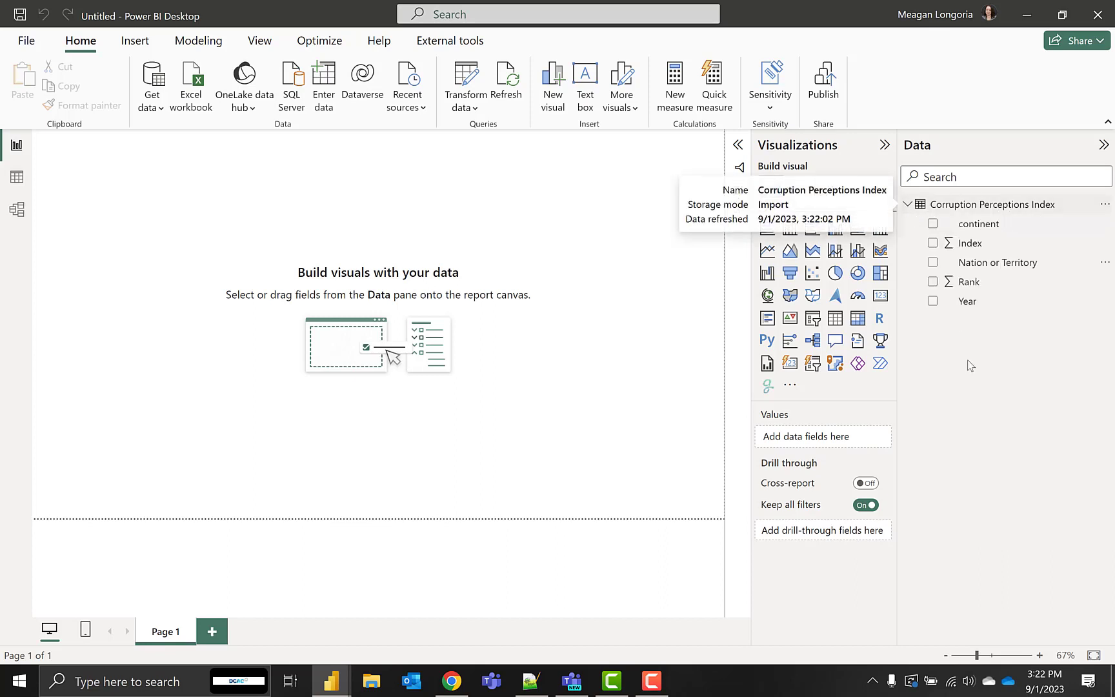
Set the default summarization of the Index and Rank fields to Don't summarize
click(972, 246)
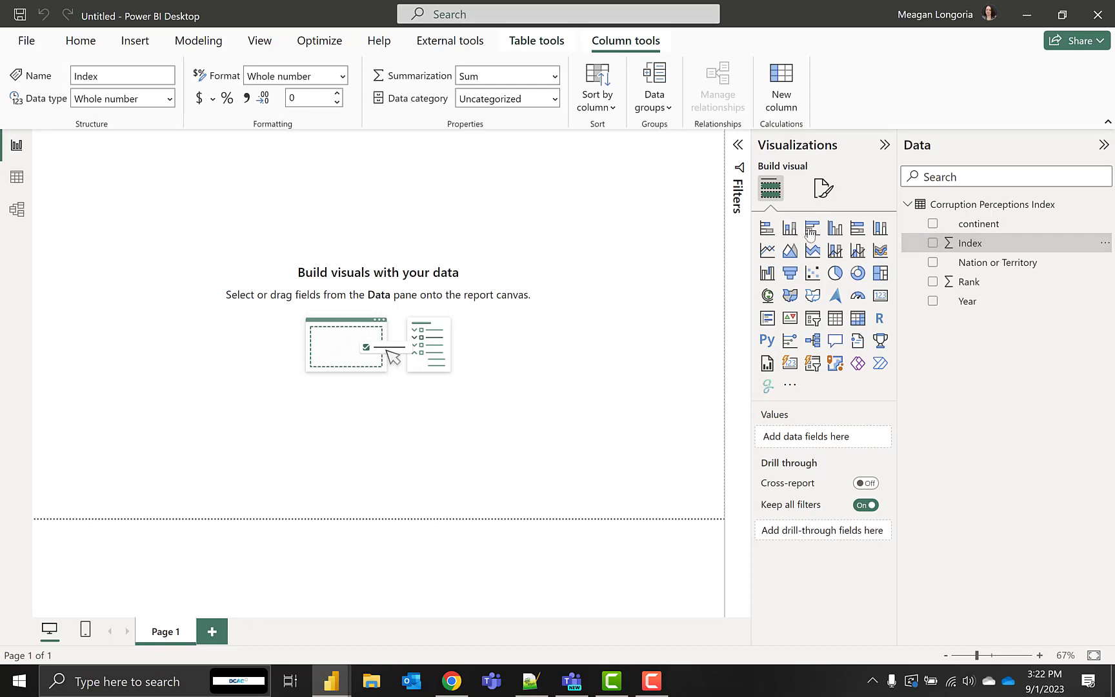
click(553, 77)
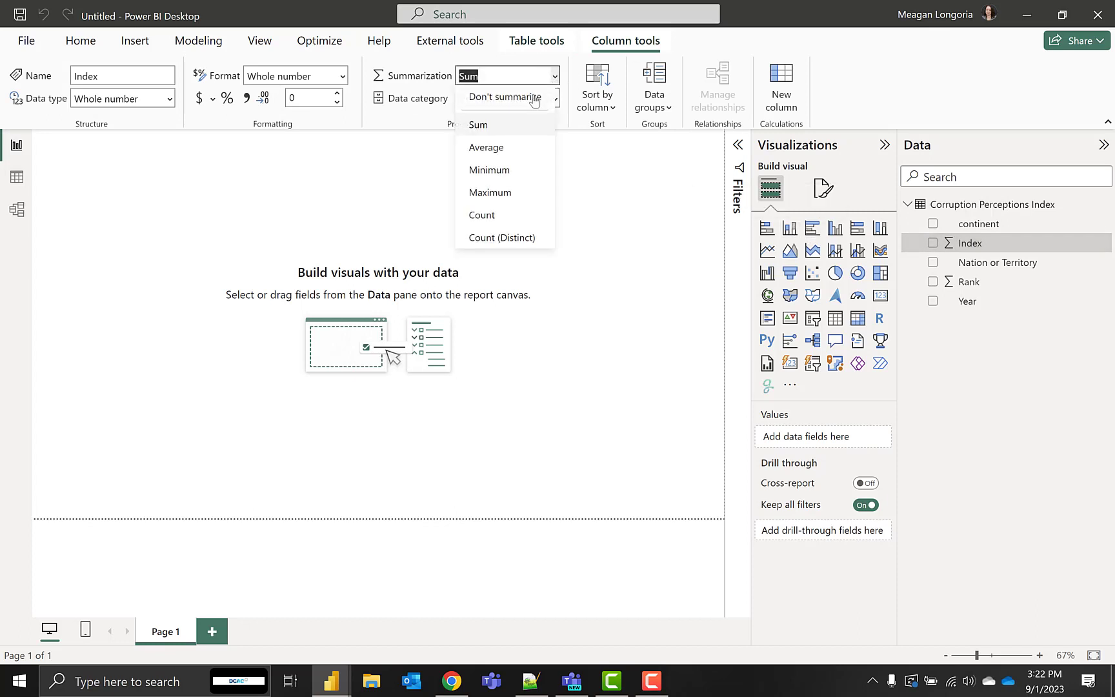
click(516, 97)
click(968, 282)
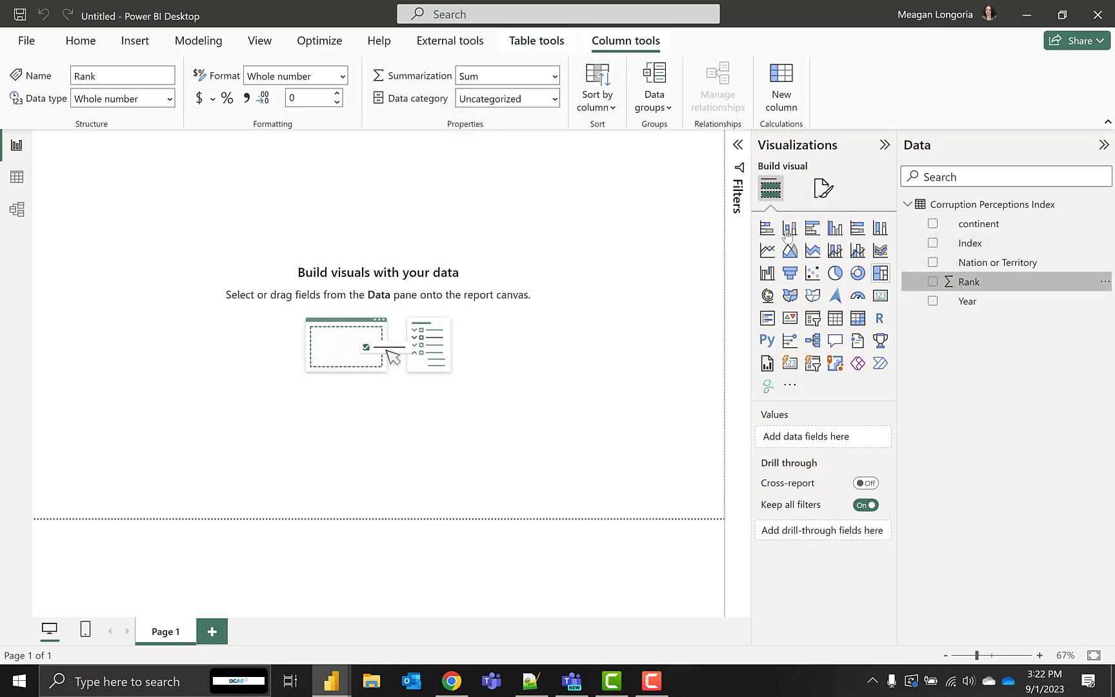
click(552, 76)
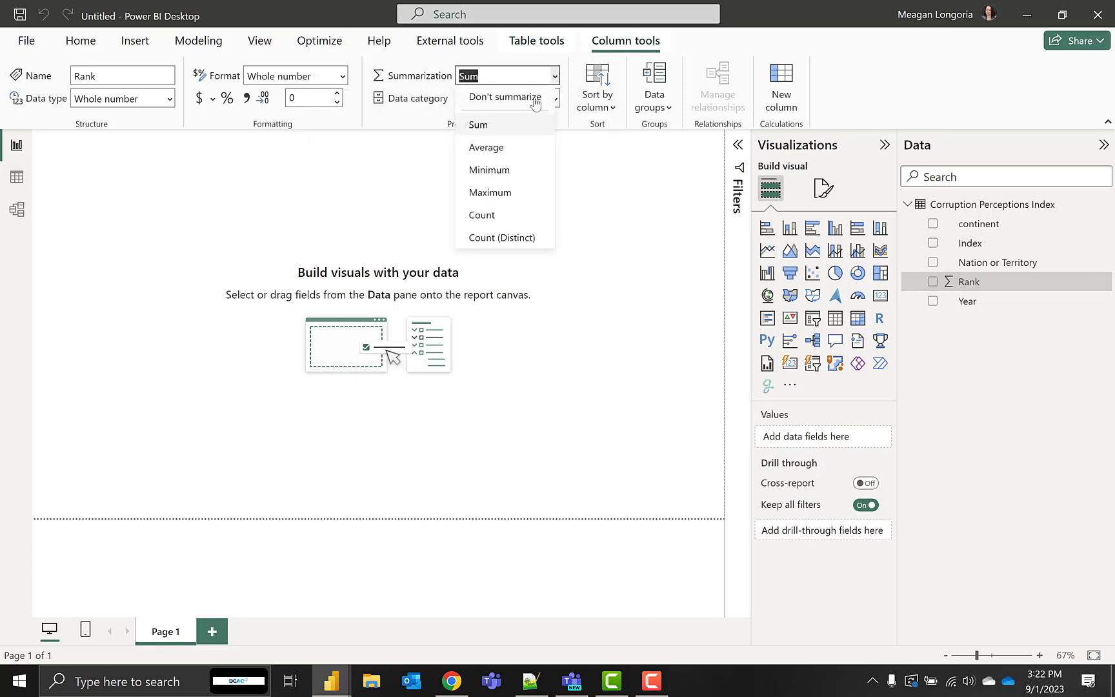
click(535, 100)
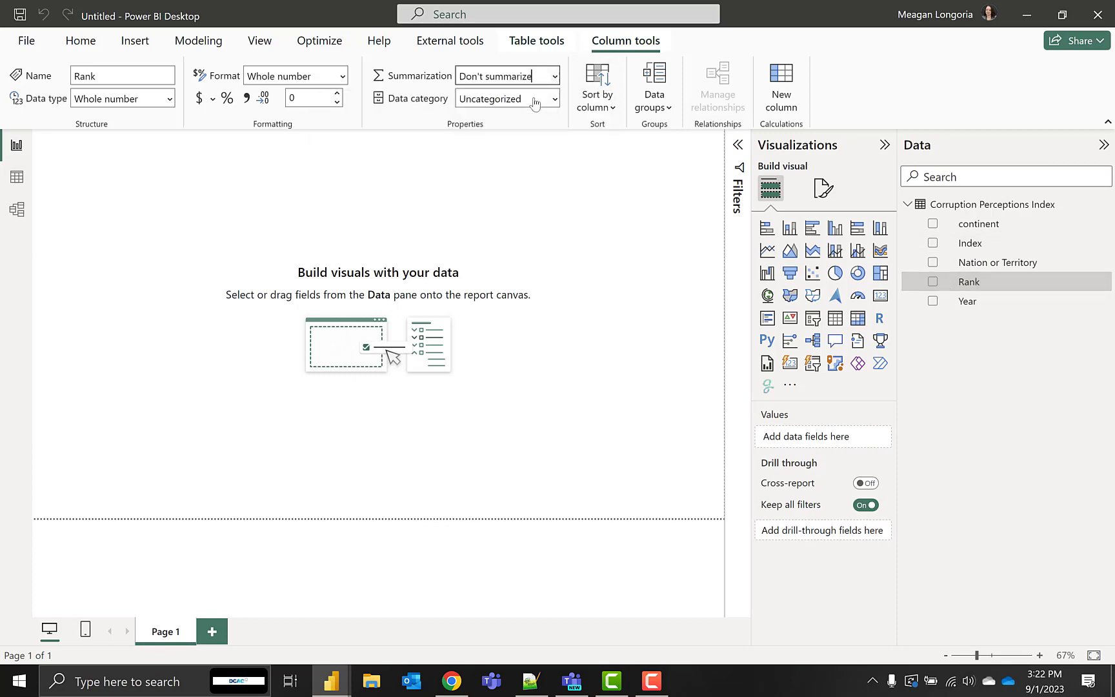
Rename the continent field as Continent, with a capital C
double_click(963, 230)
click(963, 229)
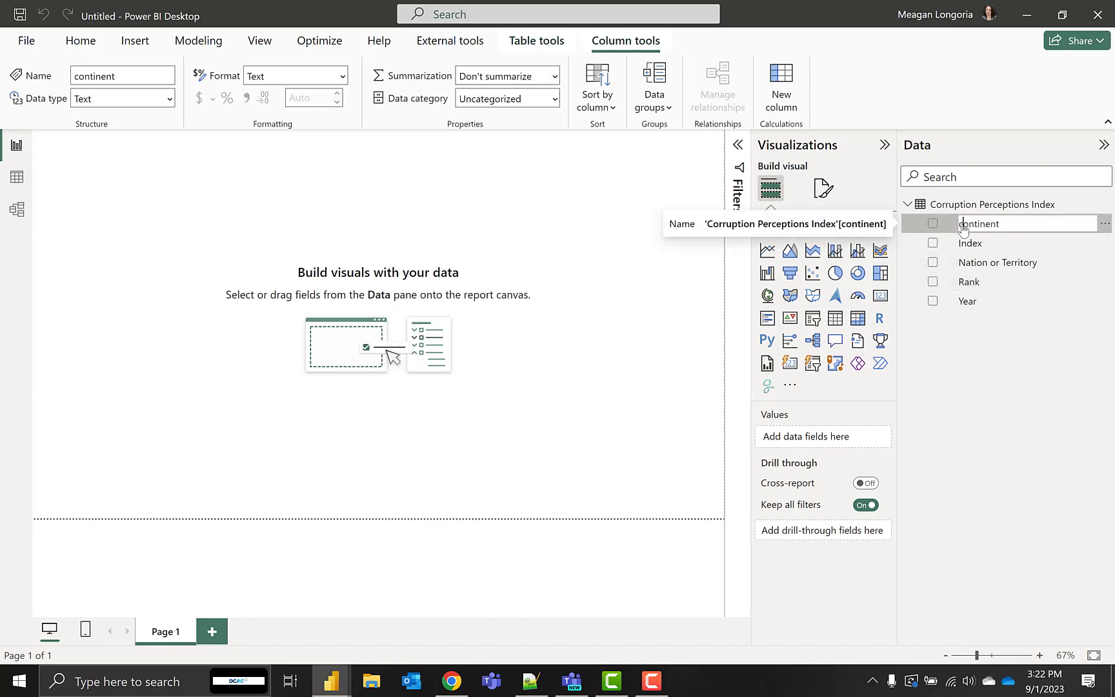
text(C)
key(BackSpace)
key(Return)
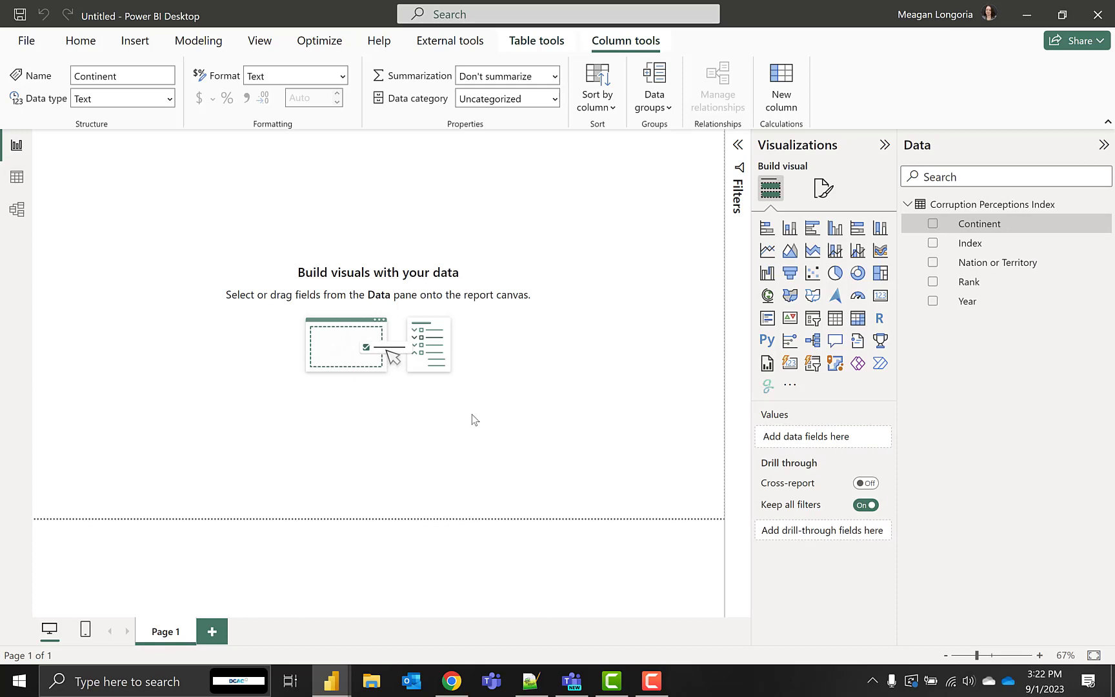
Set the report page's wallpaper color to #FFF8E7 with 50% transparency
click(648, 308)
click(823, 189)
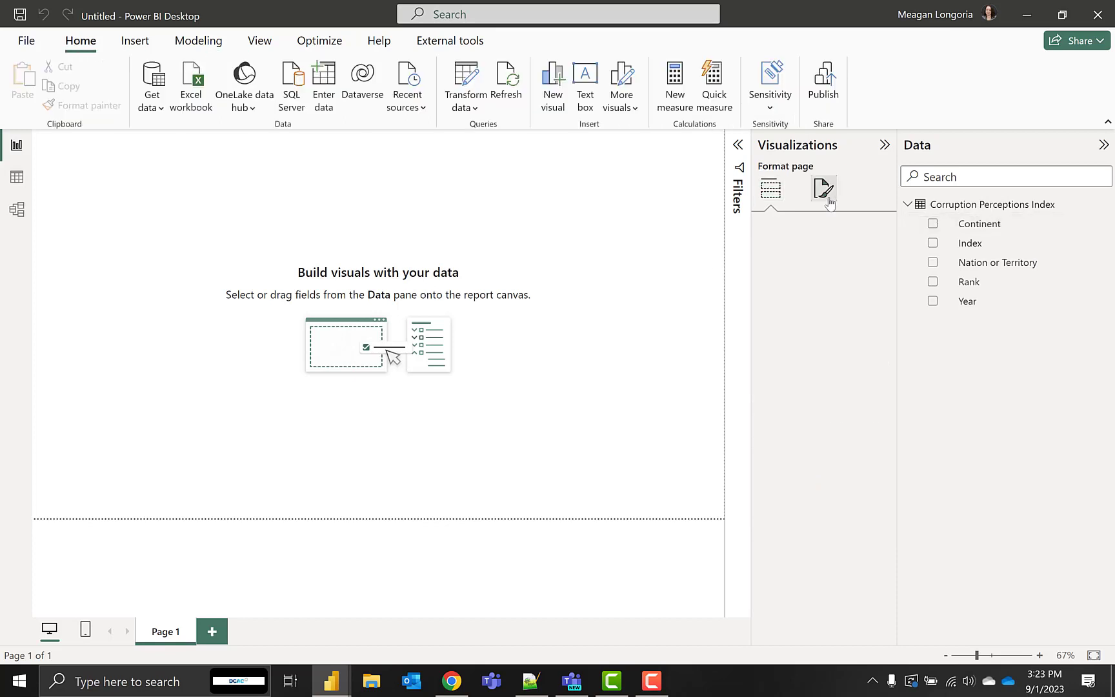
click(821, 365)
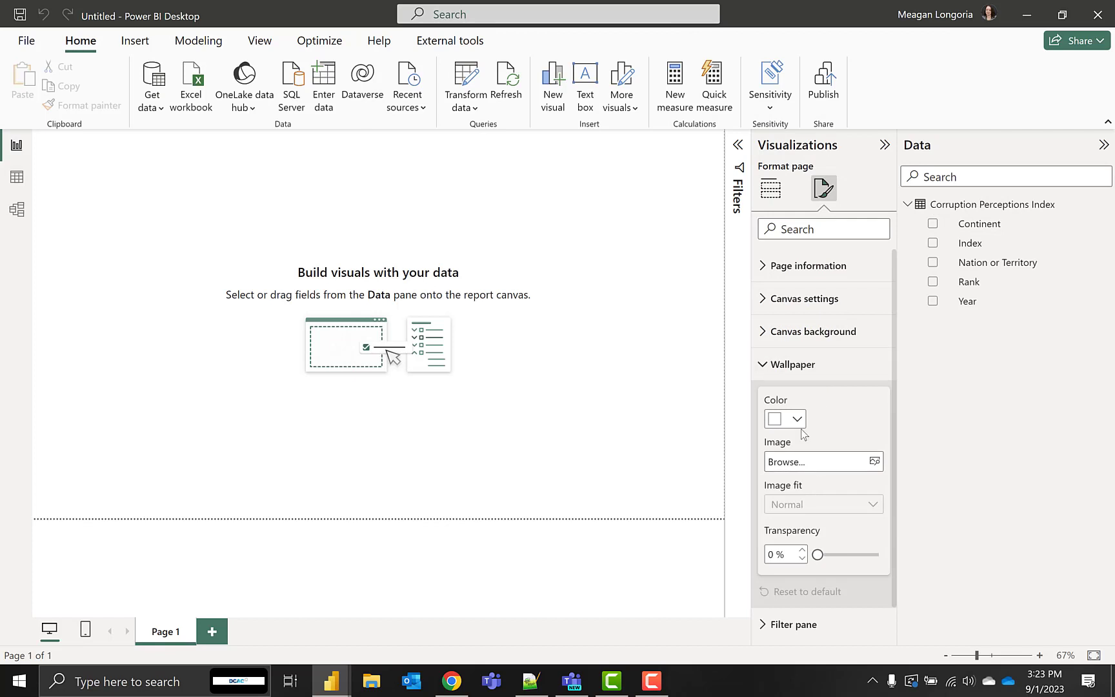
click(790, 420)
click(814, 382)
text(#FFF8E7)
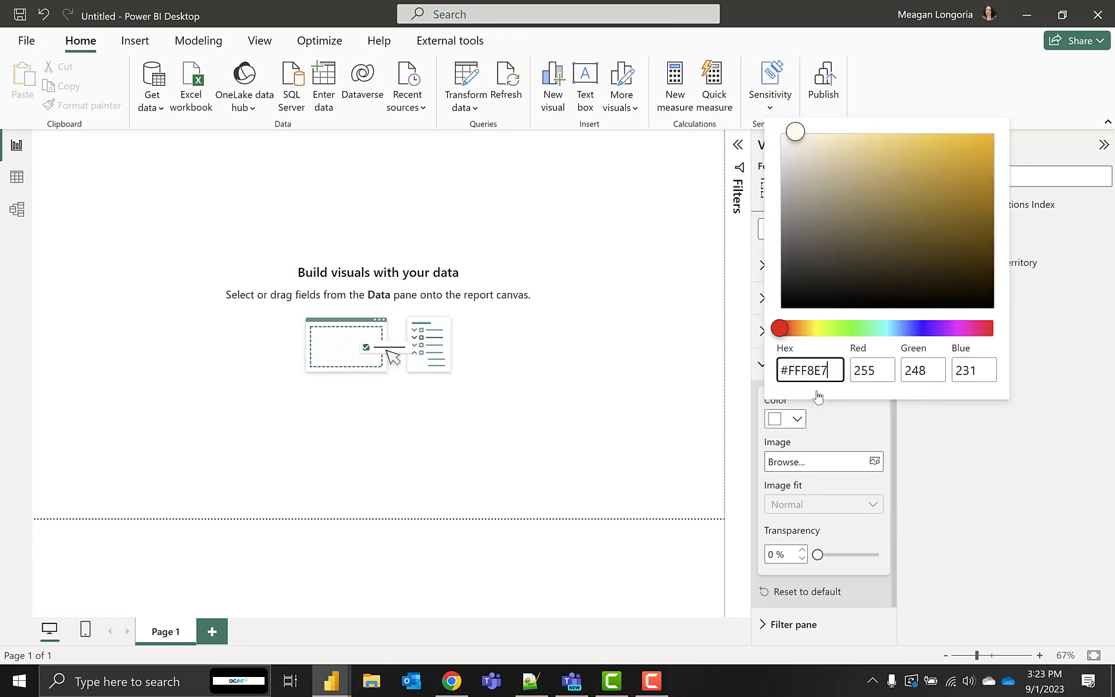
click(831, 438)
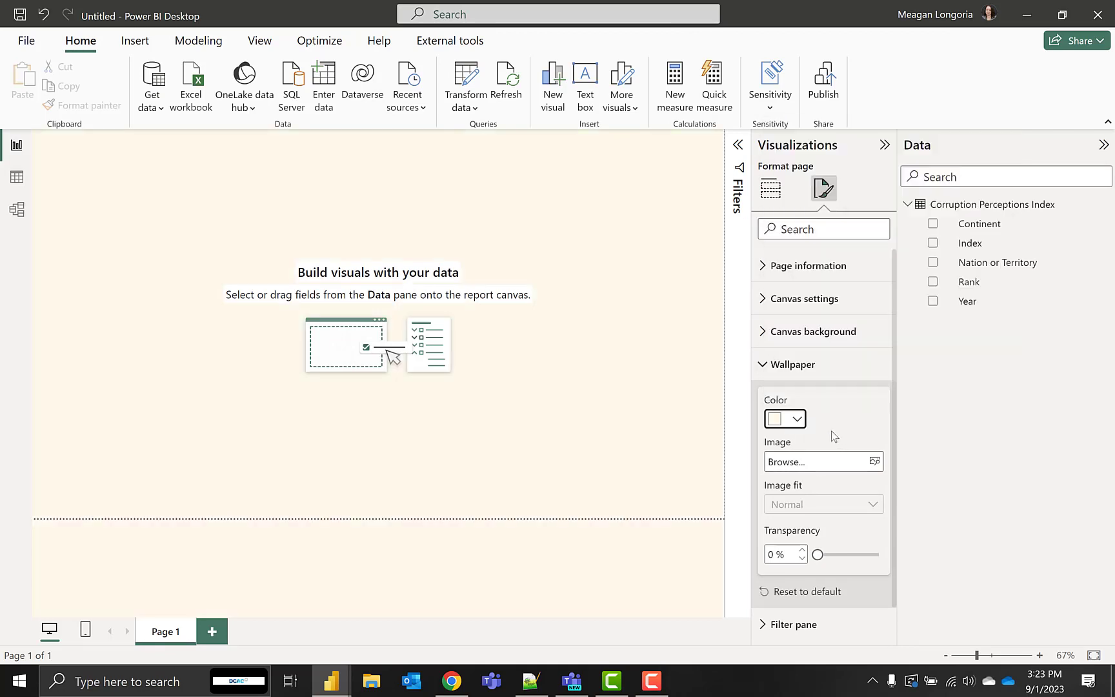
double_click(772, 554)
text(50)
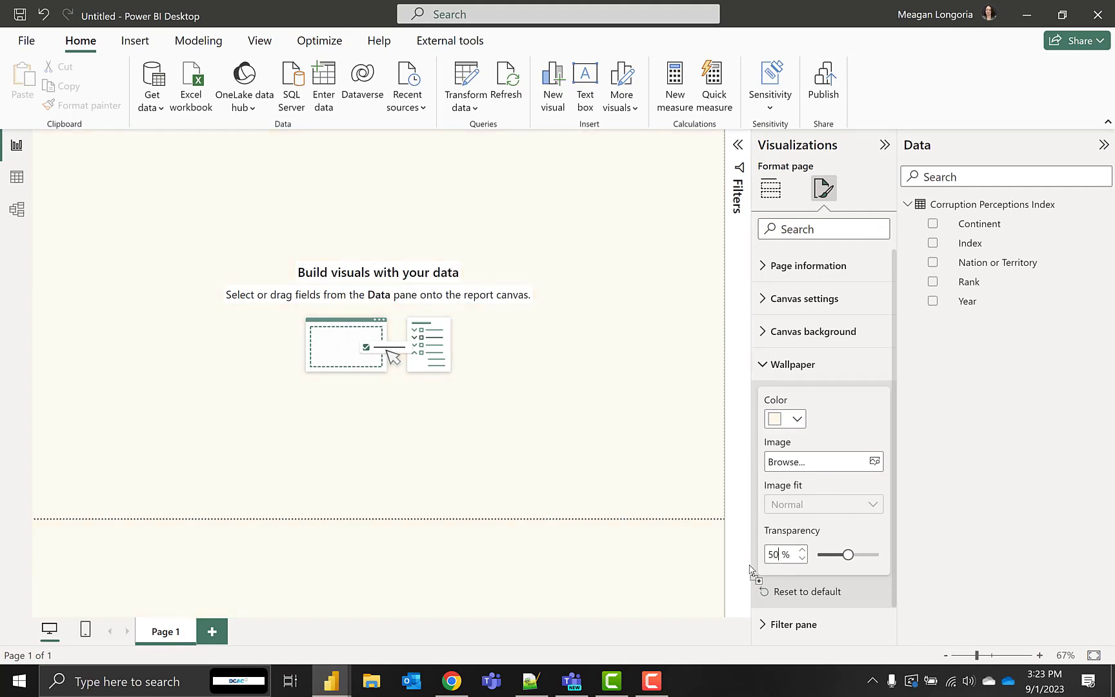
click(649, 174)
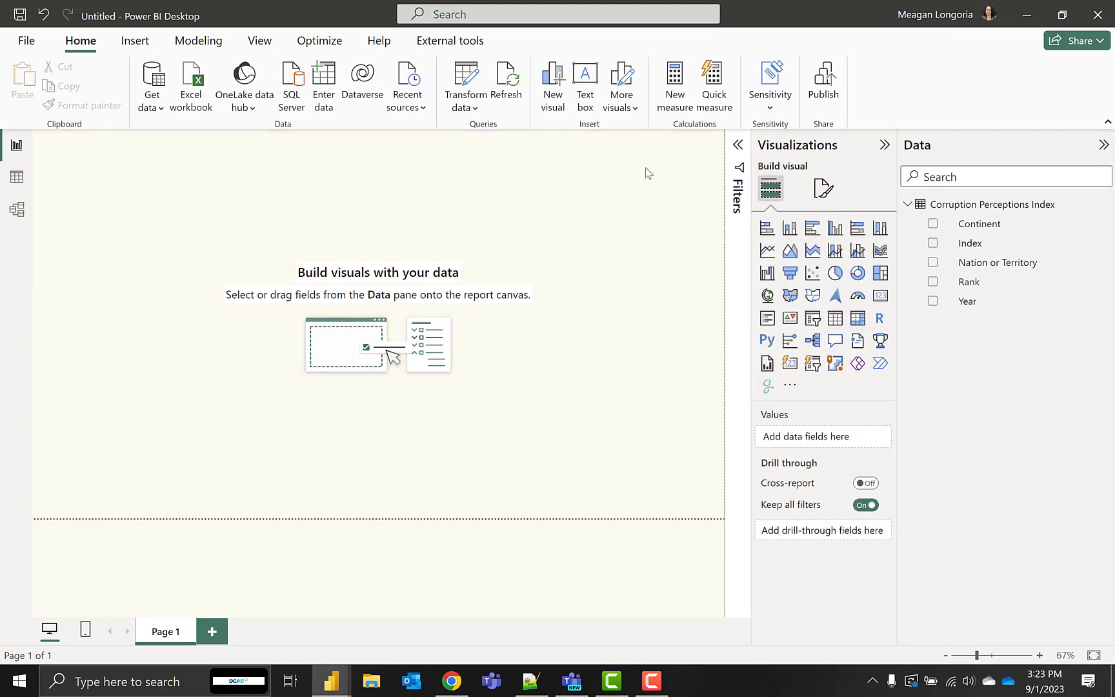
Paste the copied Workout Wednesday title and data source text boxes onto the page, and collapse the side panes
key(ctrl+v)
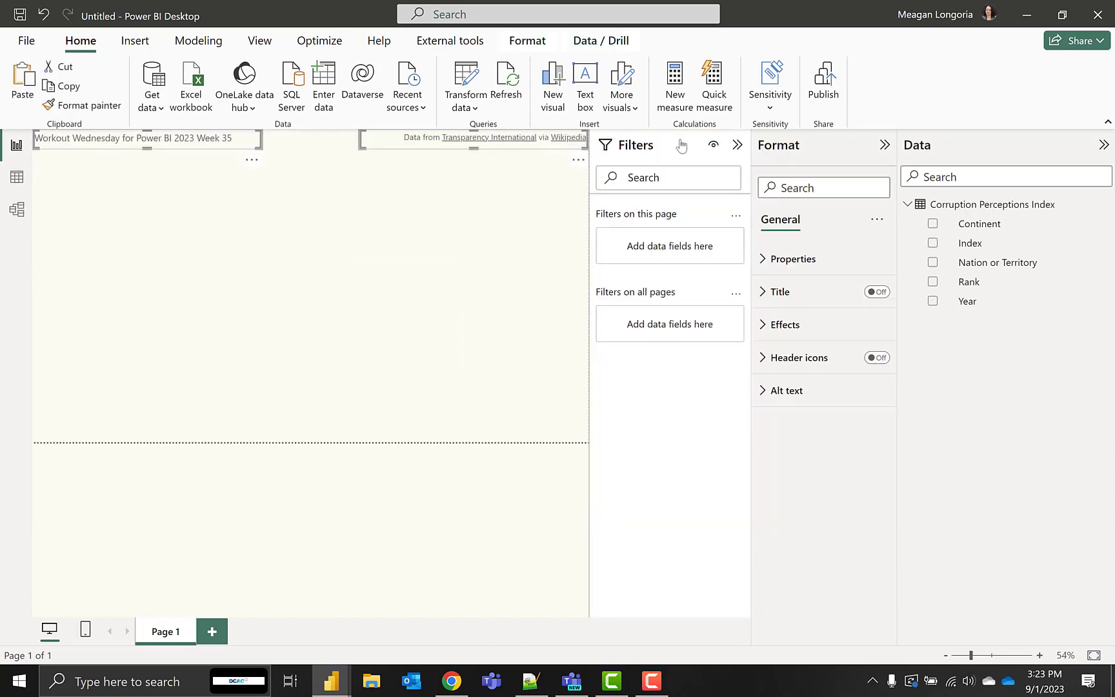
click(885, 144)
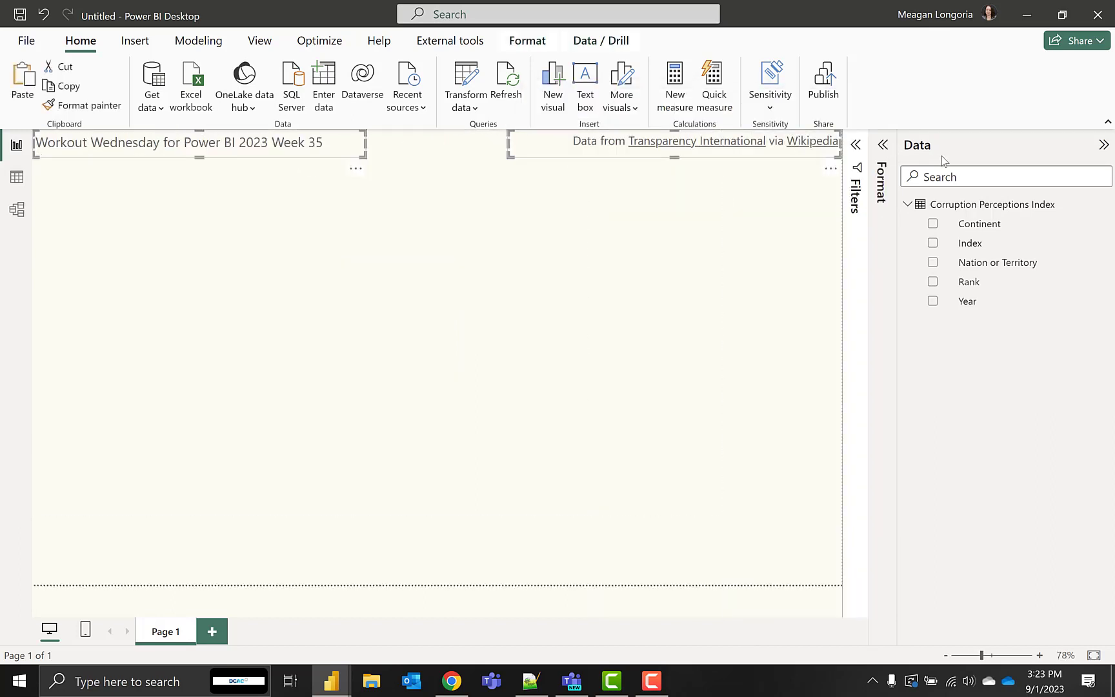
click(943, 148)
click(541, 186)
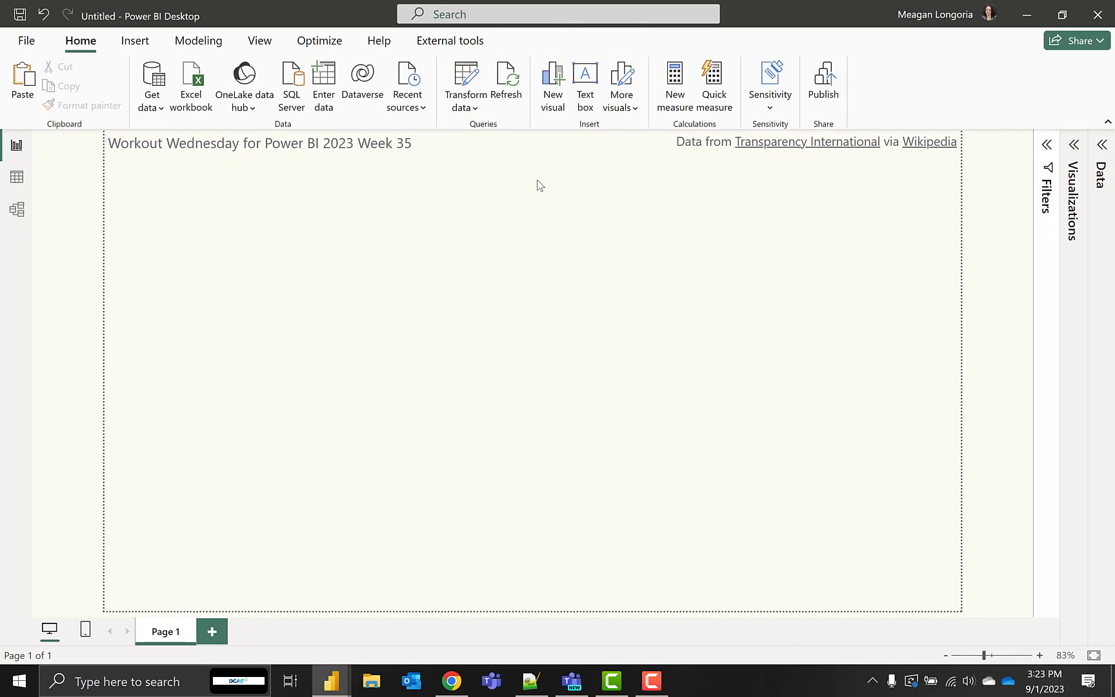
Find the Deneb: Declarative Visualization visual among the available Power BI visuals and import it into the report
click(1073, 147)
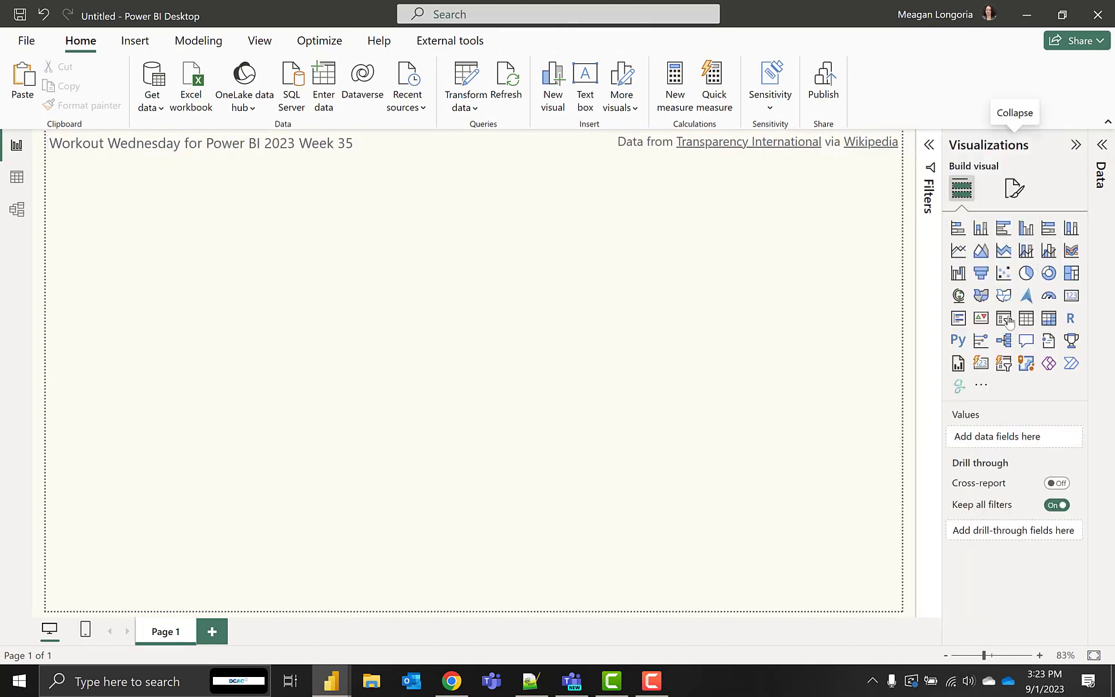
click(981, 389)
click(942, 395)
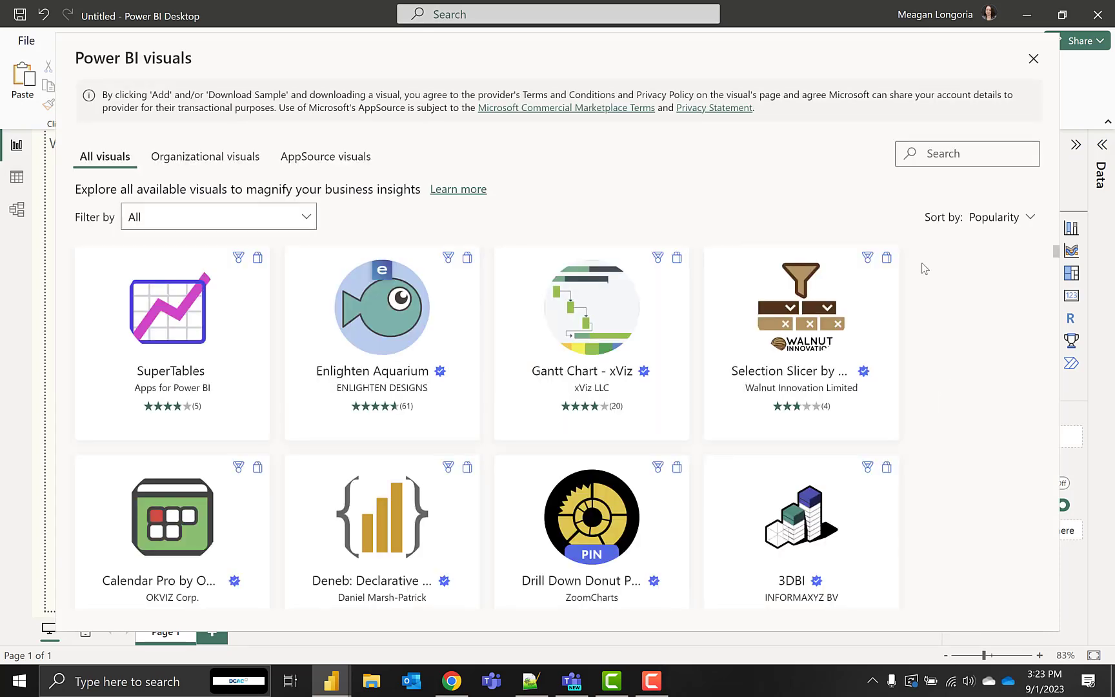
text(Deneb)
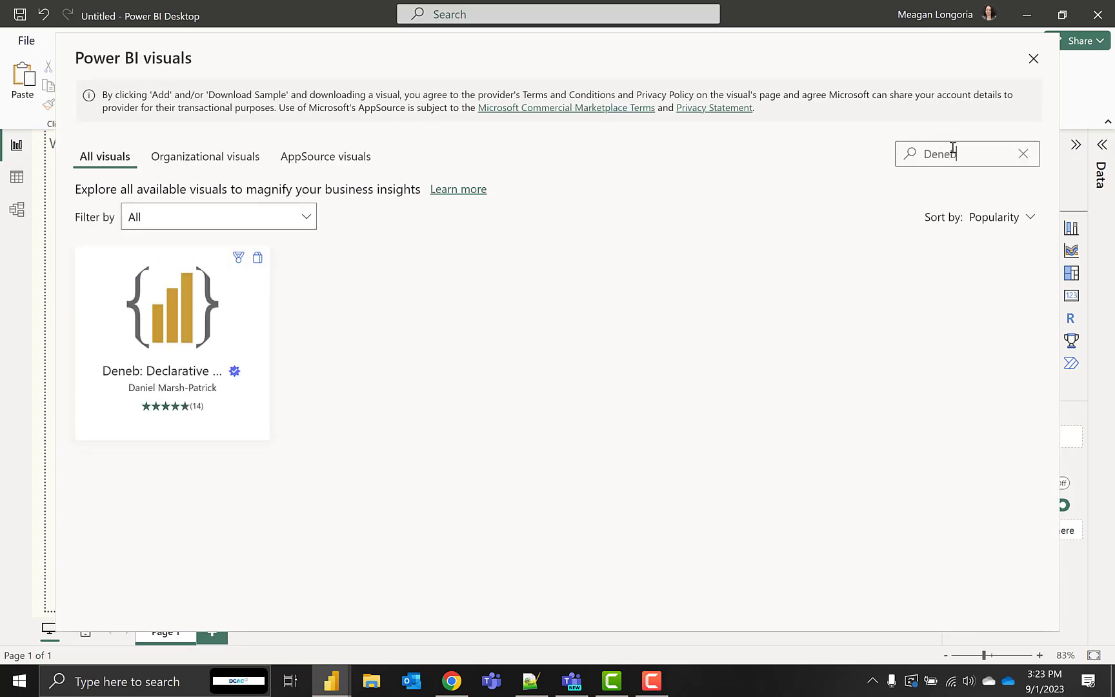
click(182, 329)
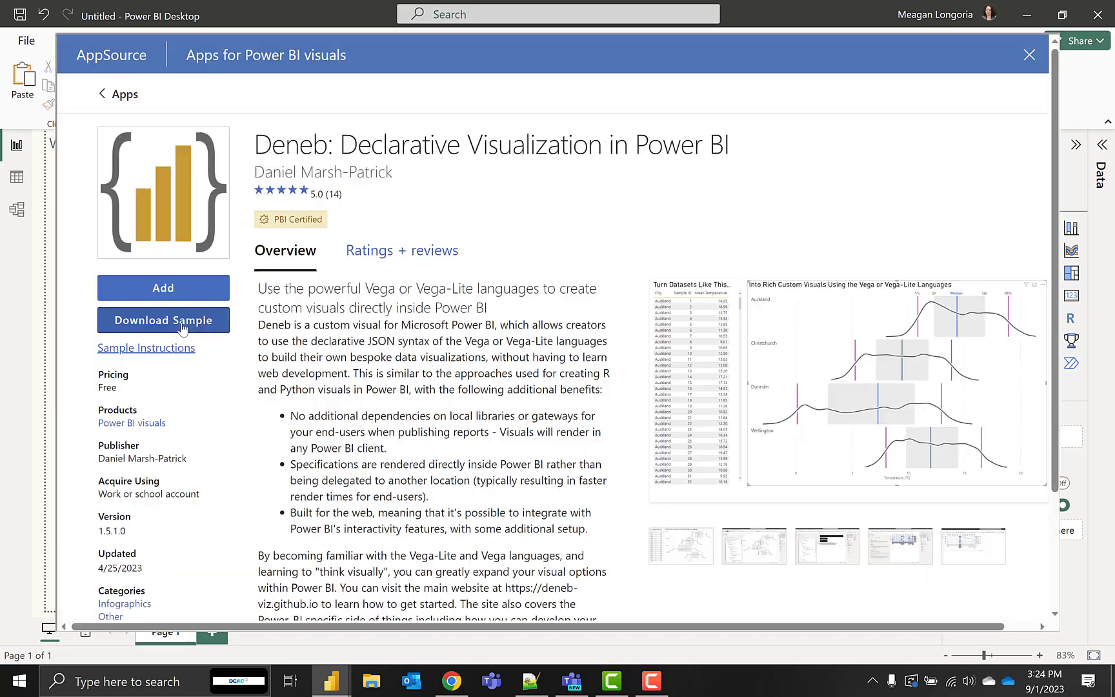
click(181, 292)
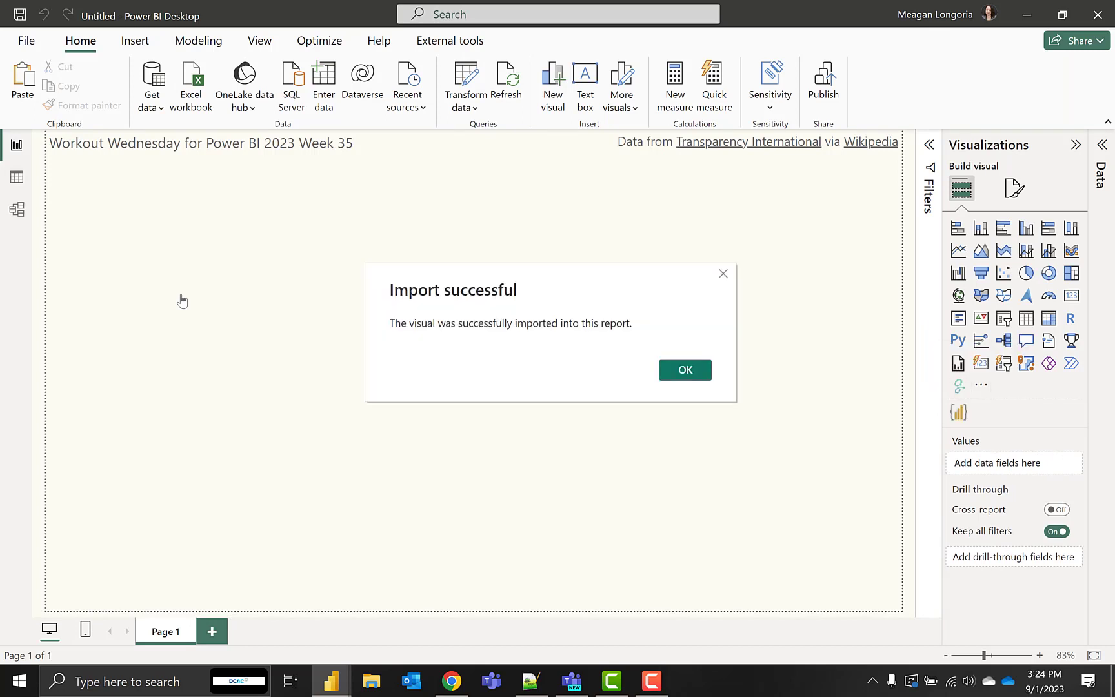
click(685, 370)
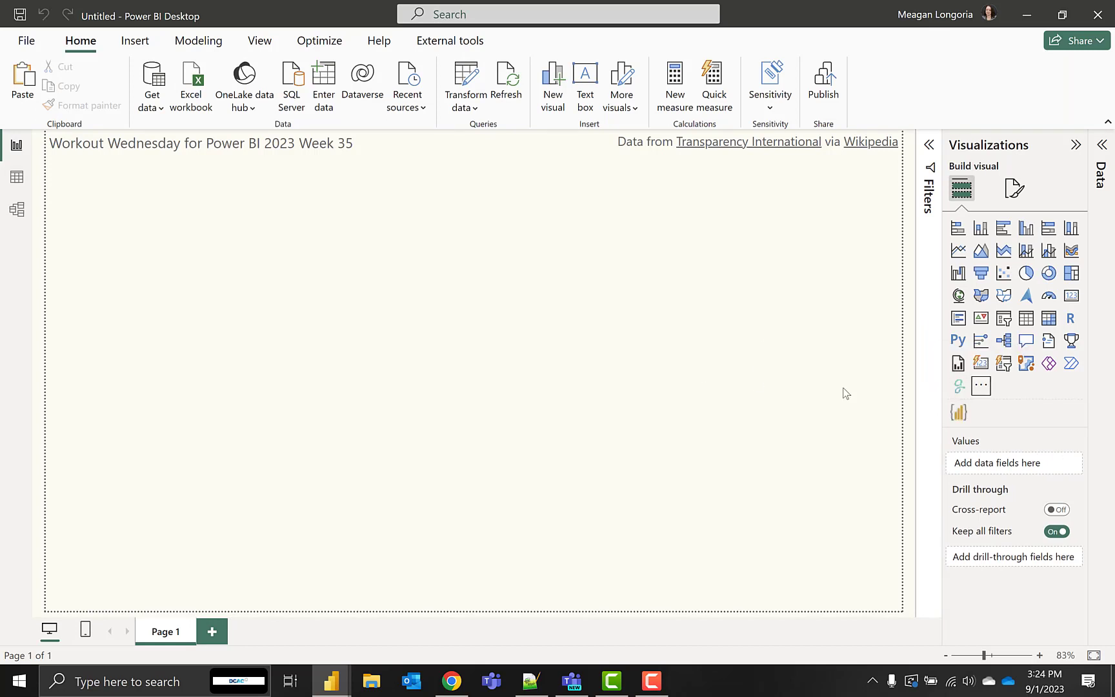
Insert a Deneb visual, enlarge it to the page's lower-right corner, and show the data fields
click(960, 414)
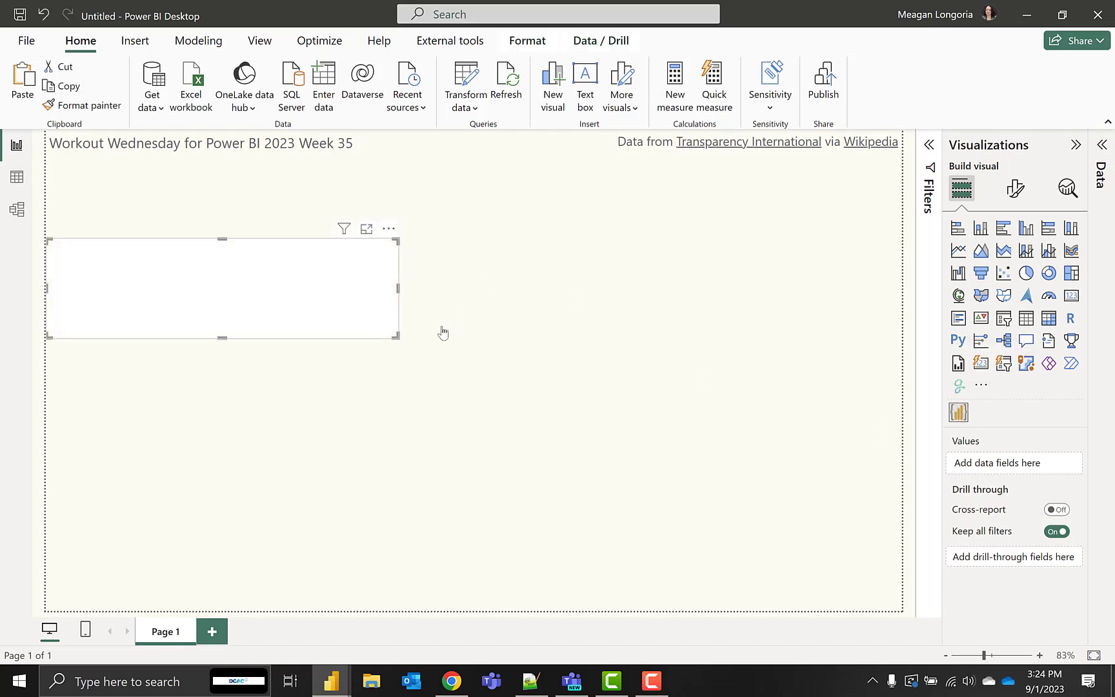
drag(396, 336, 896, 635)
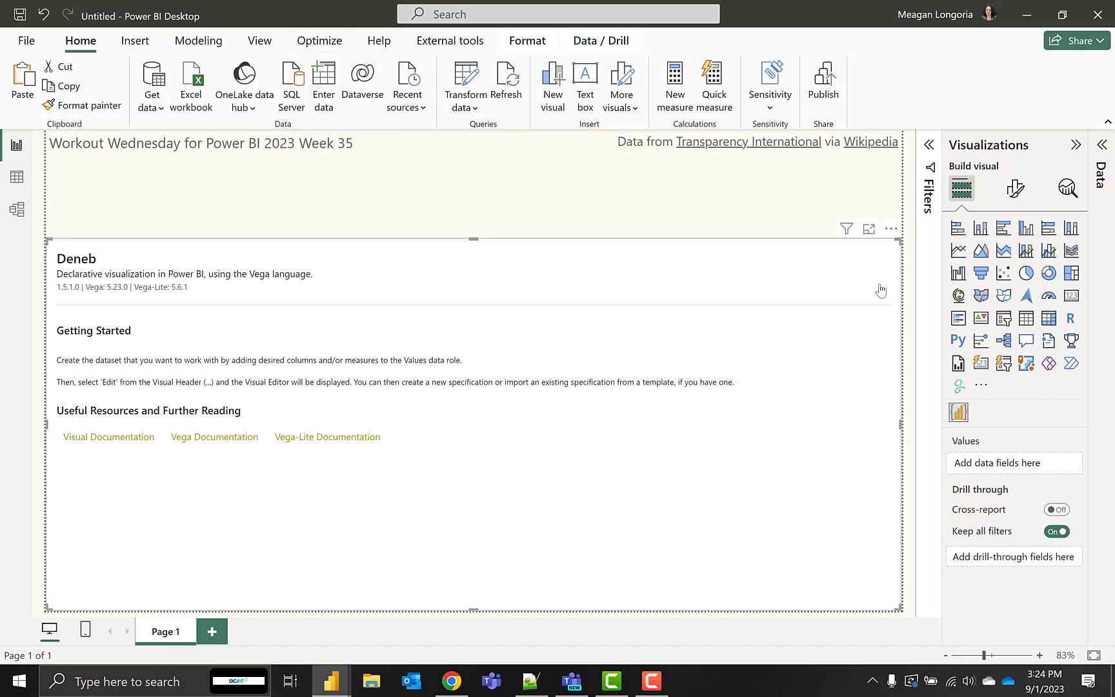
click(1101, 146)
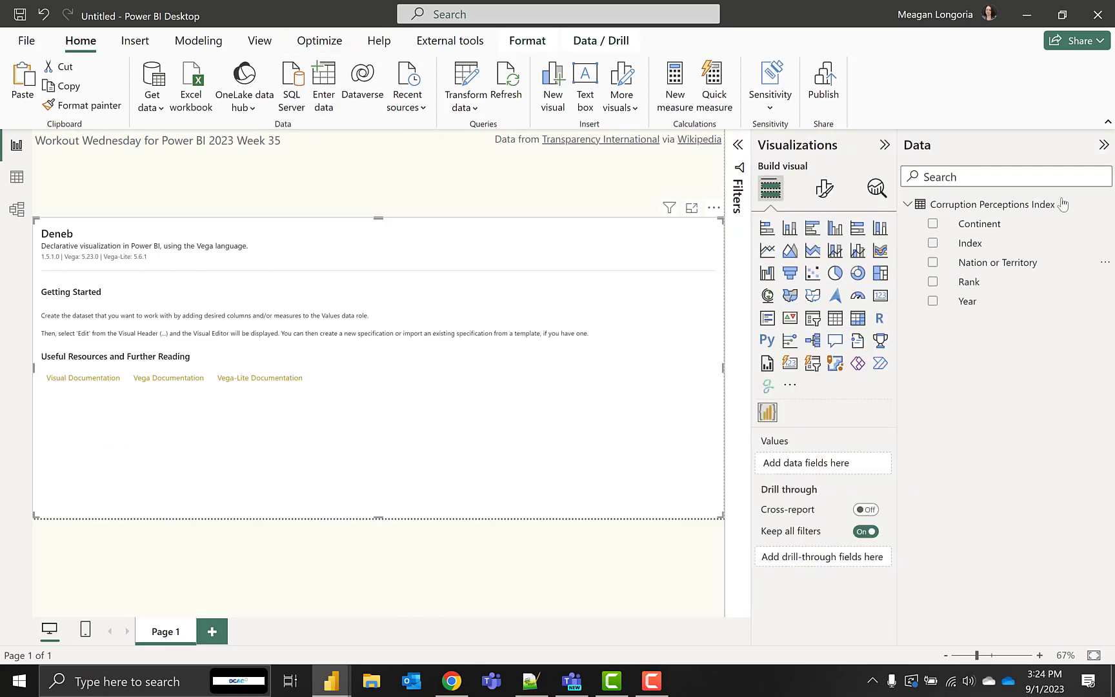
Check which fields the Deneb chart uses in the Strip Plot report, and return to the untitled report
key(alt+Tab)
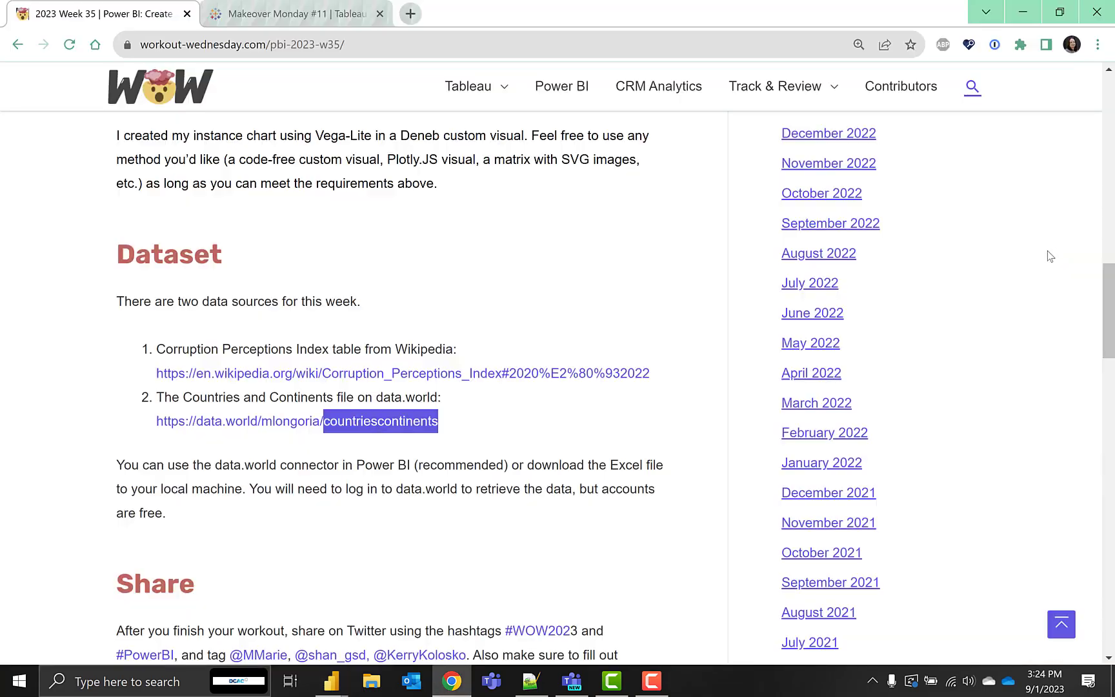
key(alt+Tab)
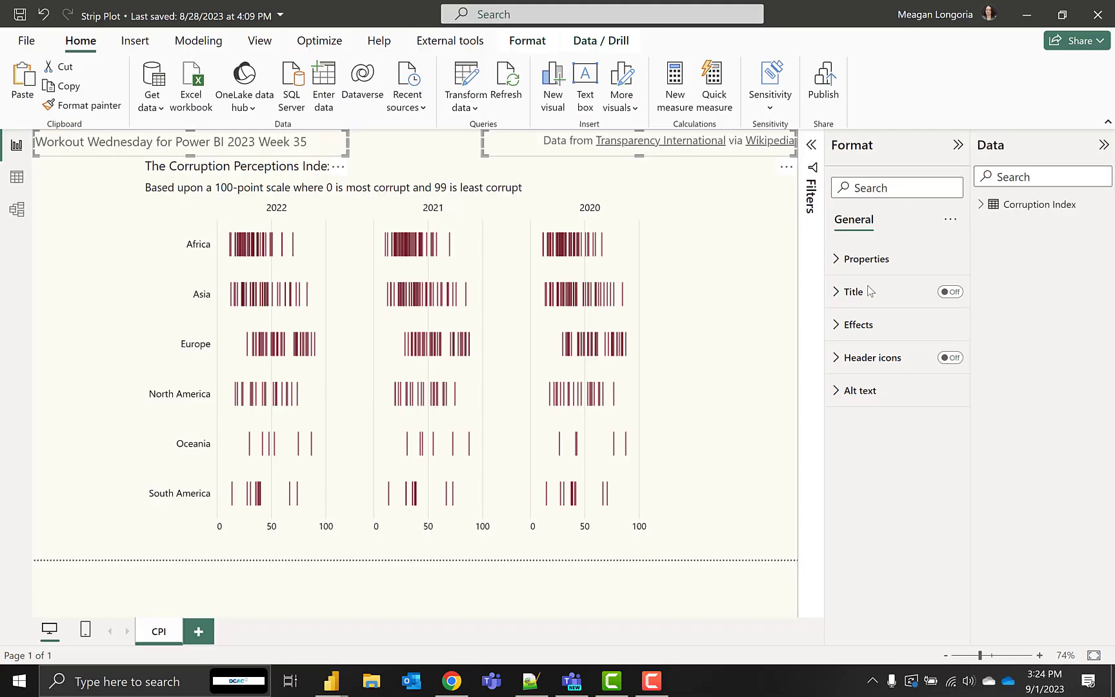
click(681, 274)
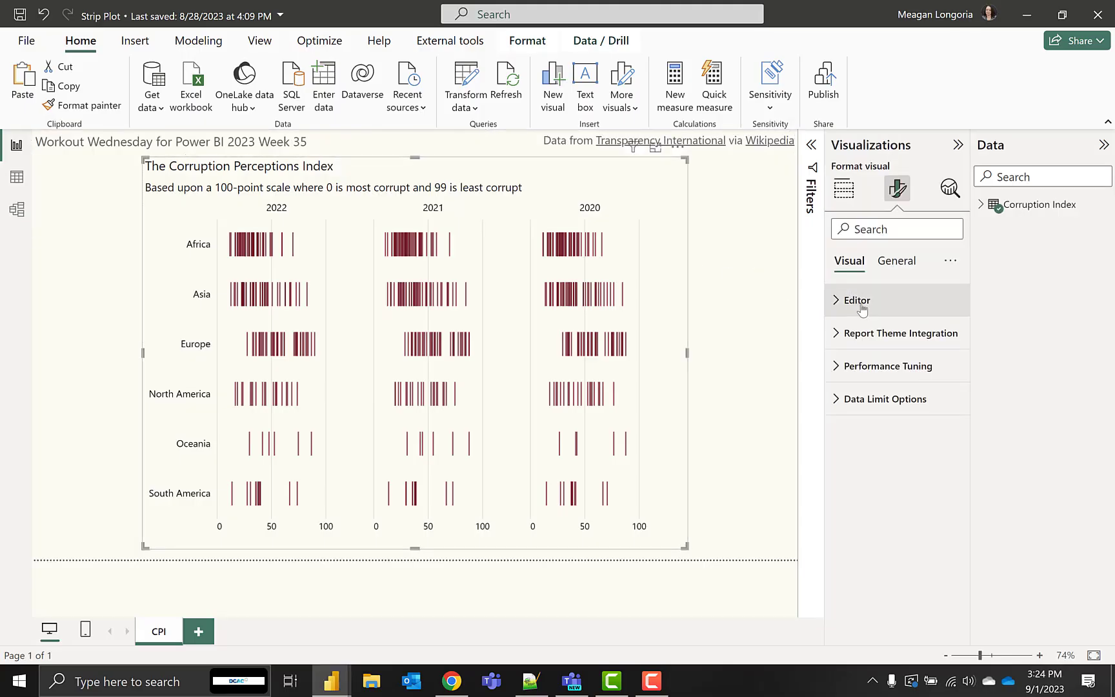
click(844, 188)
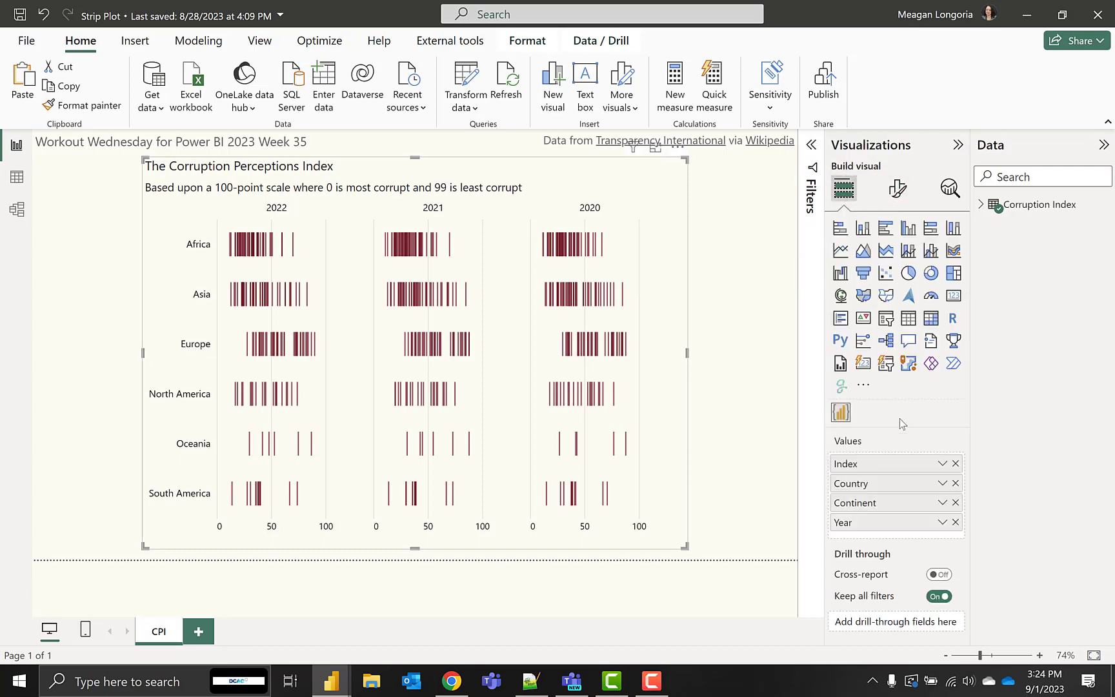
key(alt+Tab)
key(alt+Tab)
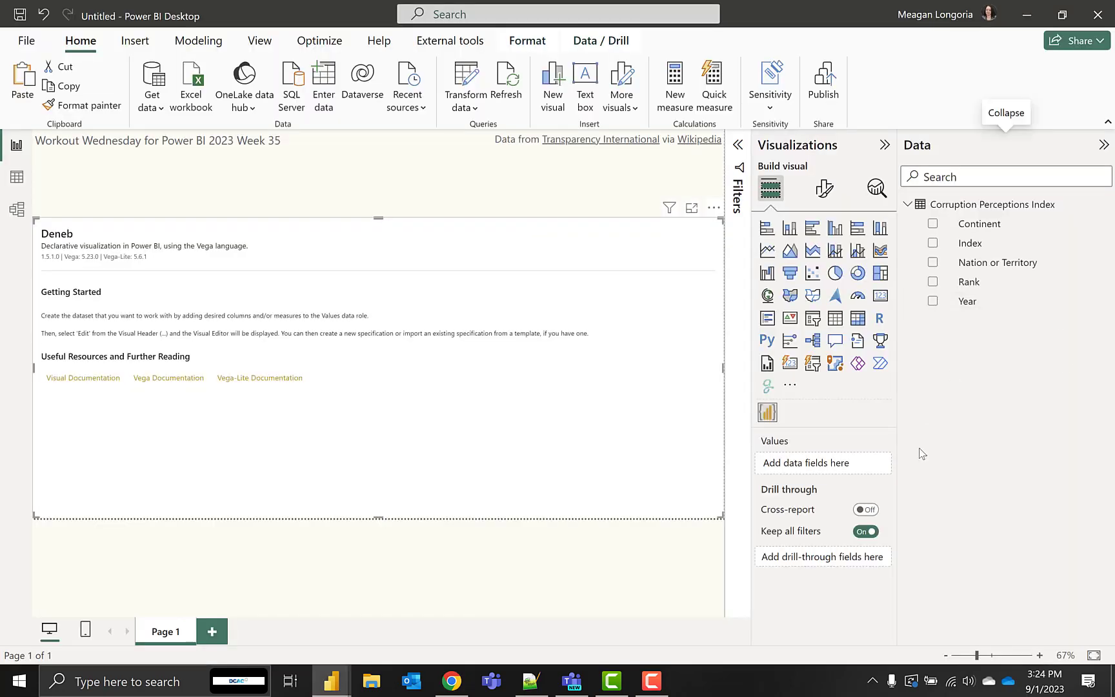
Add the Index, Continent, Nation or Territory and Year fields to the Deneb visual's values
click(933, 243)
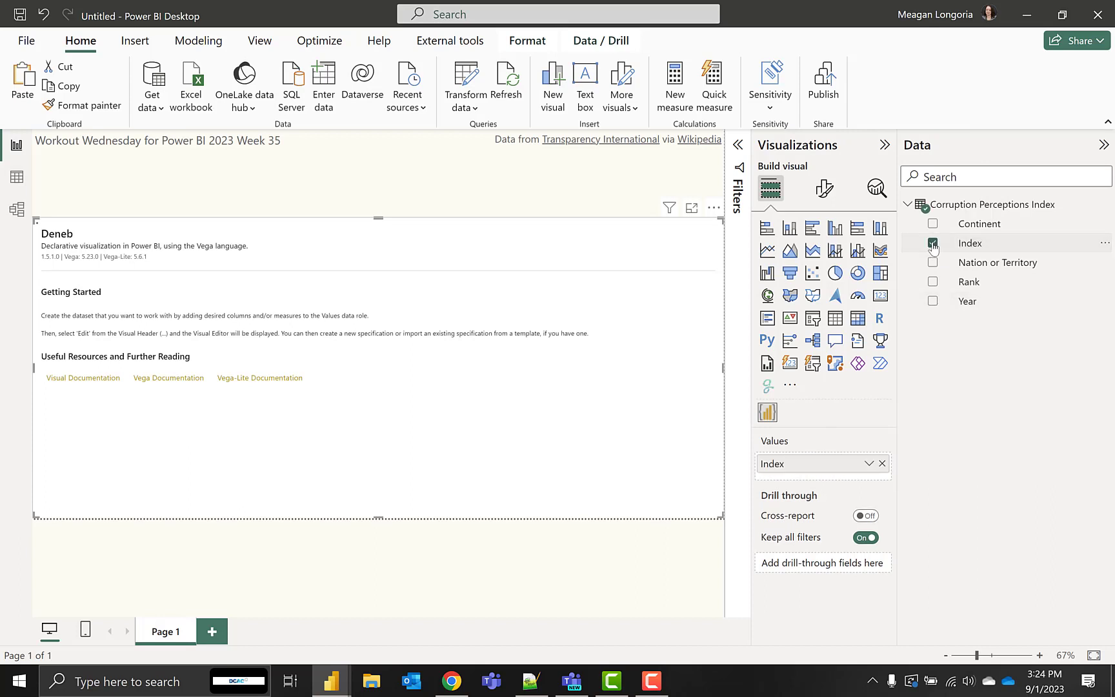
click(933, 224)
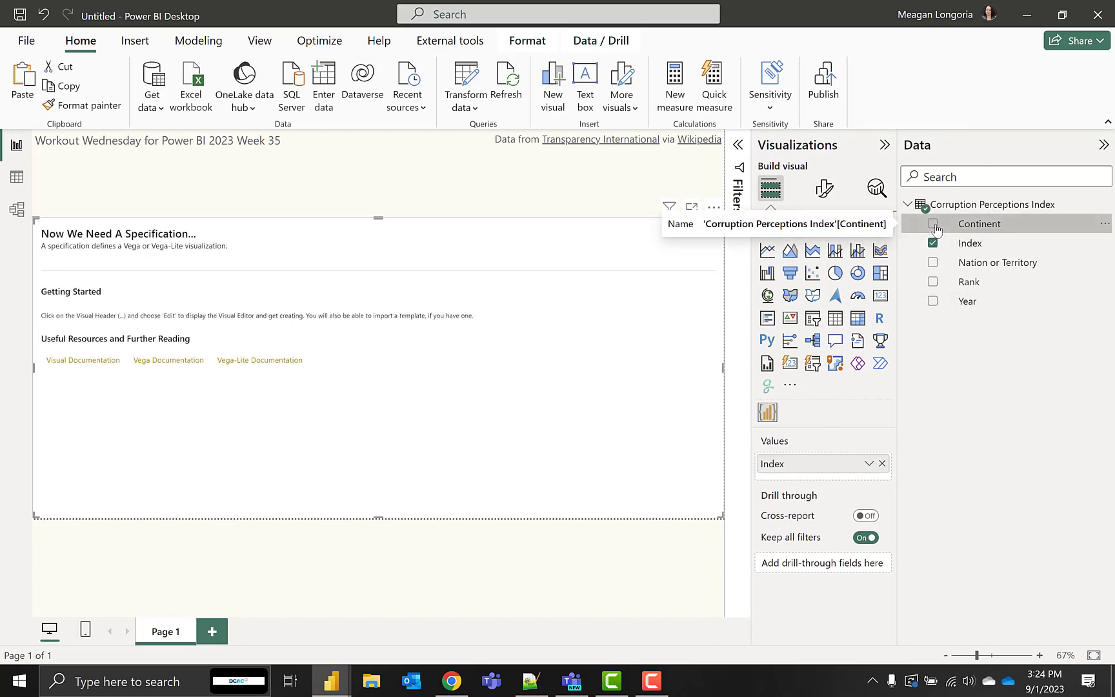
click(933, 263)
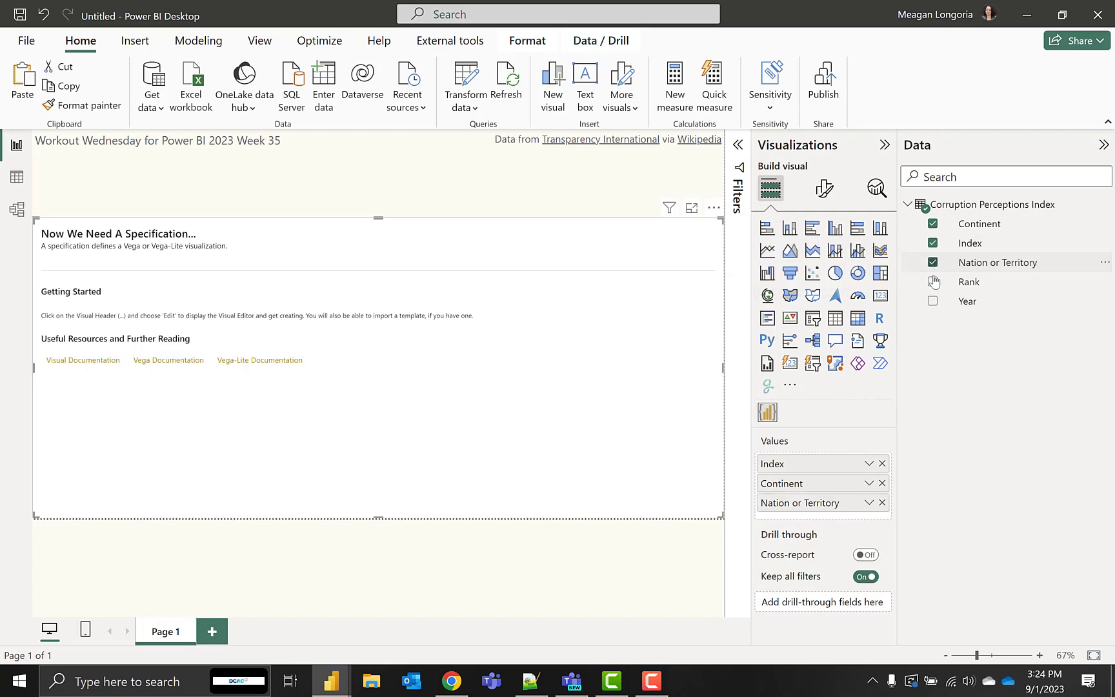
click(933, 302)
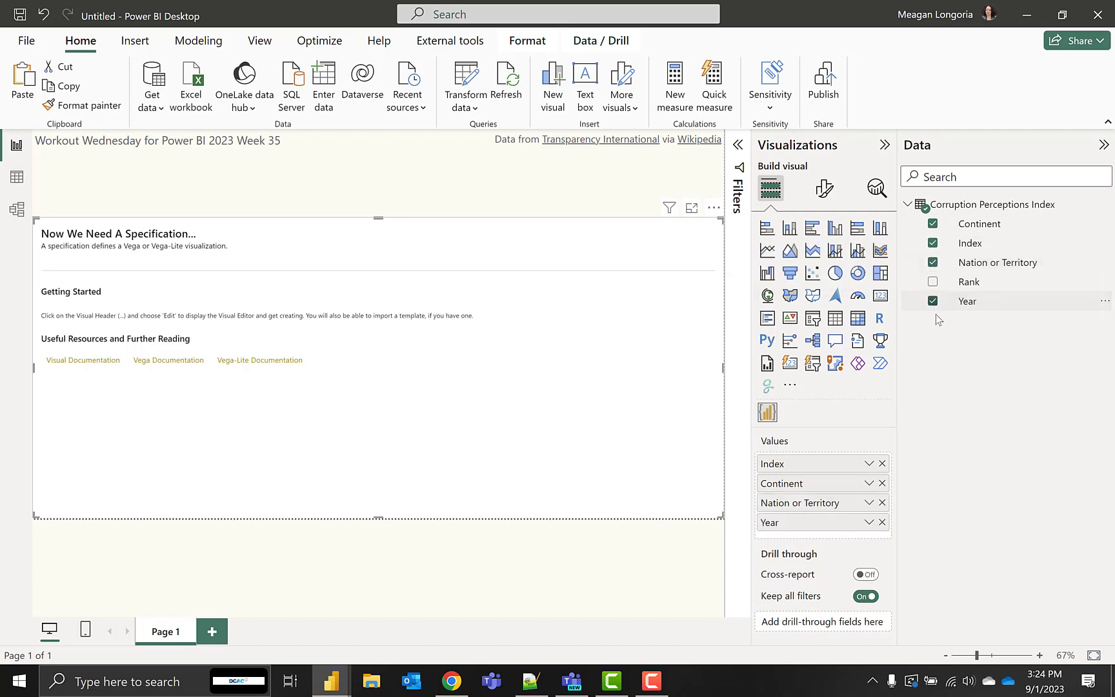
Rename the Nation or Territory field to Country
double_click(1000, 264)
text(COuntry)
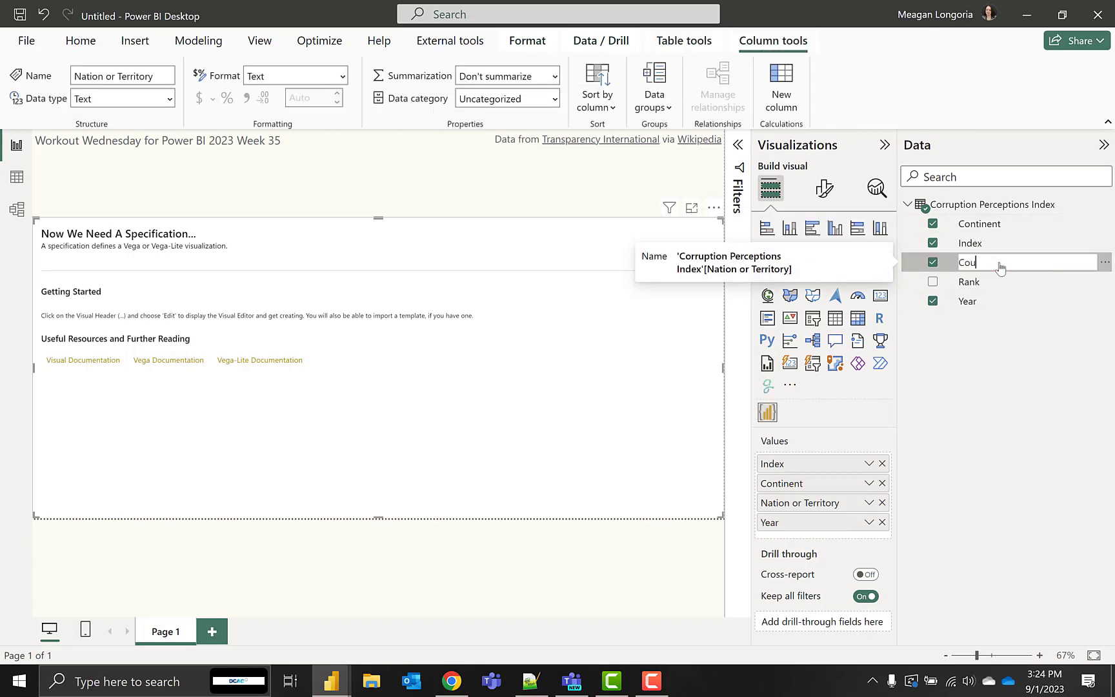
key(Return)
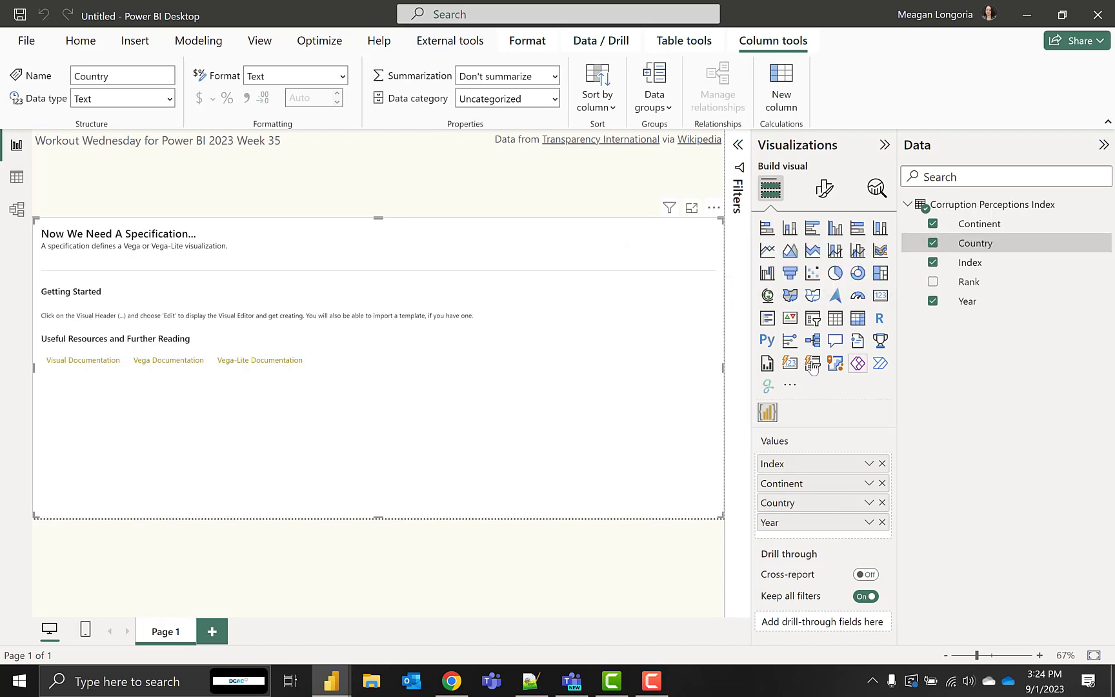
Open the Deneb visual for editing and create a new specification from the empty Vega-Lite template
click(715, 210)
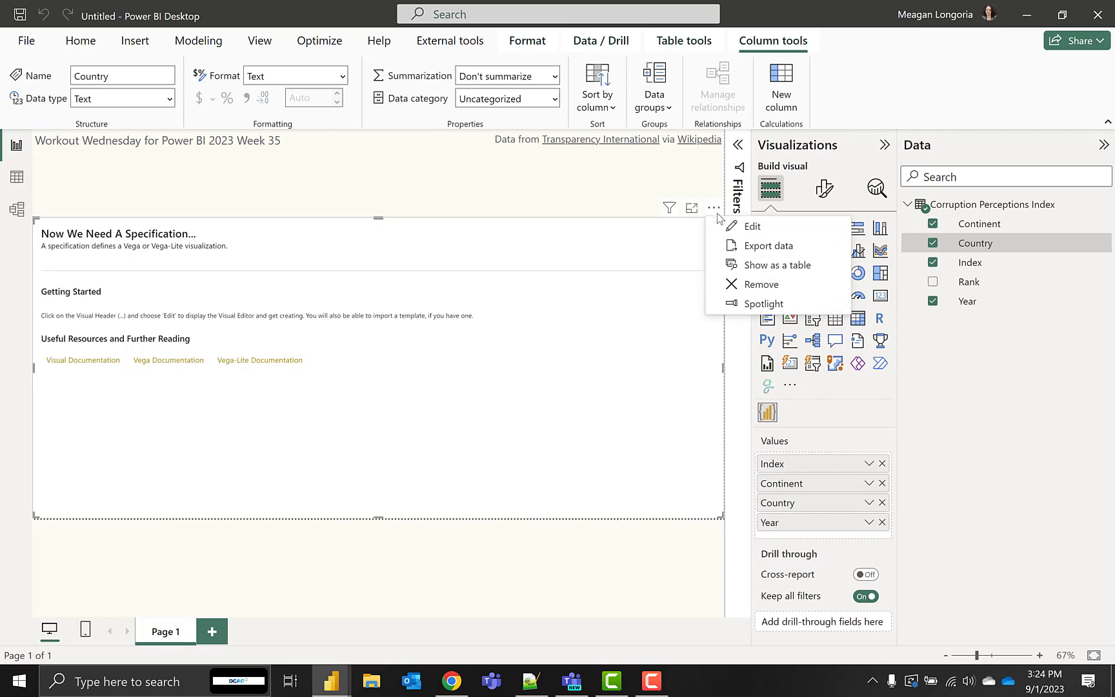
click(736, 227)
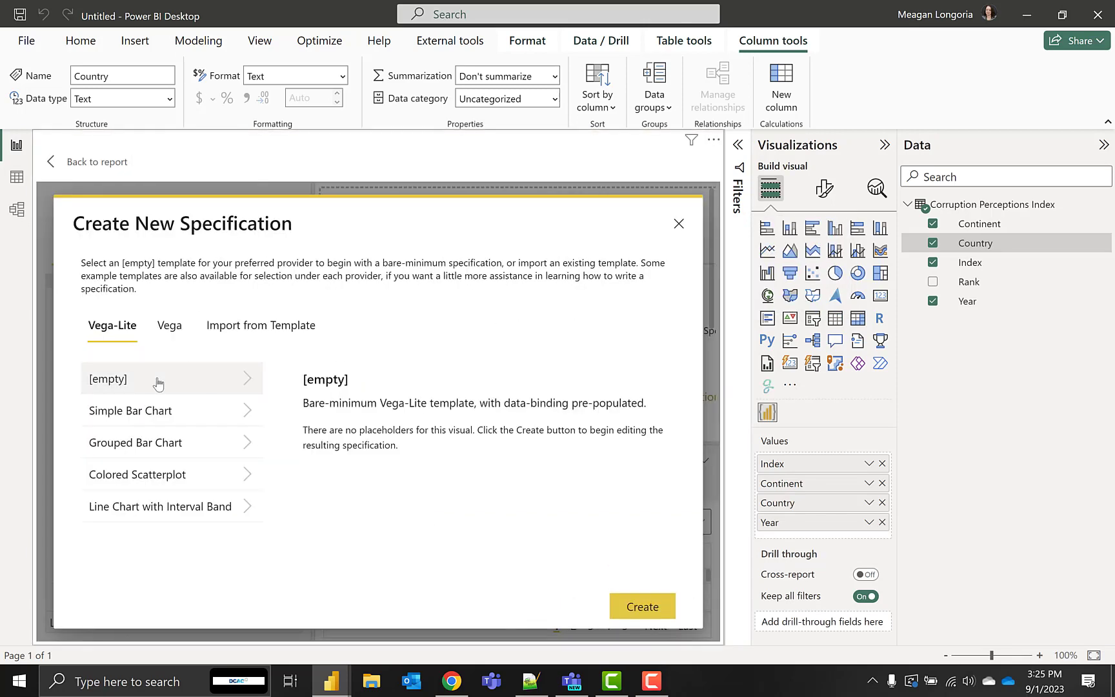
click(655, 617)
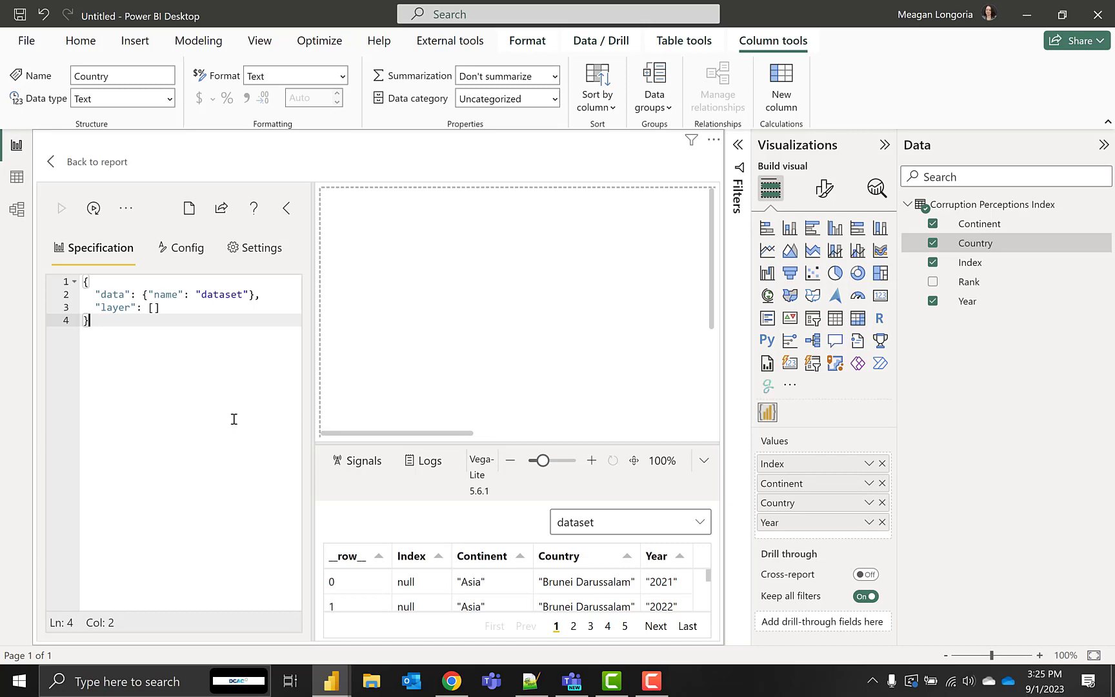
Switch to Notepad++ and review the draft specification's height, width, data and mark settings, down to the start of the encoding
key(alt+Tab)
click(540, 289)
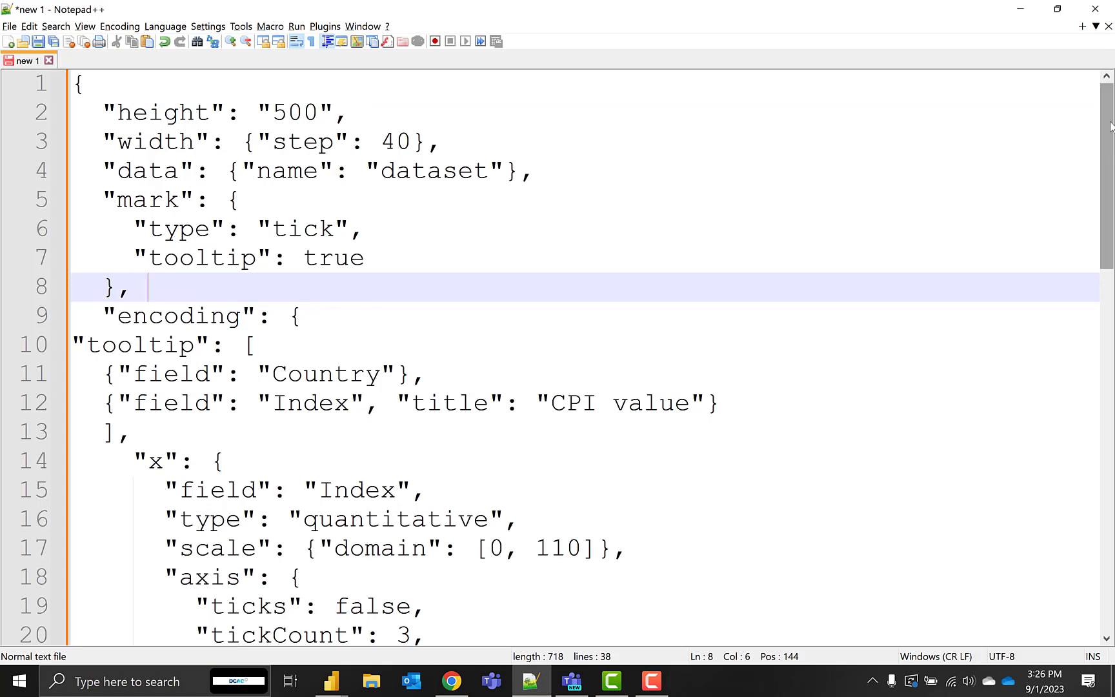
mouse_move(1111, 122)
mouse_down()
mouse_move(1110, 136)
mouse_move(1110, 126)
mouse_up()
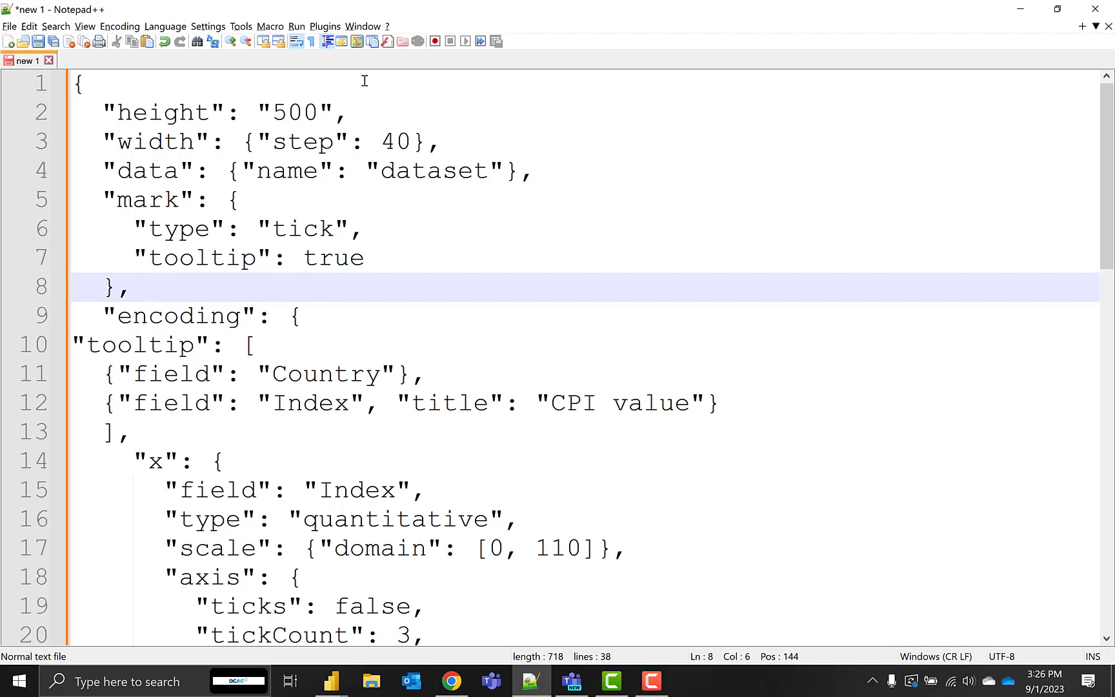
click(516, 175)
drag(507, 180, 93, 172)
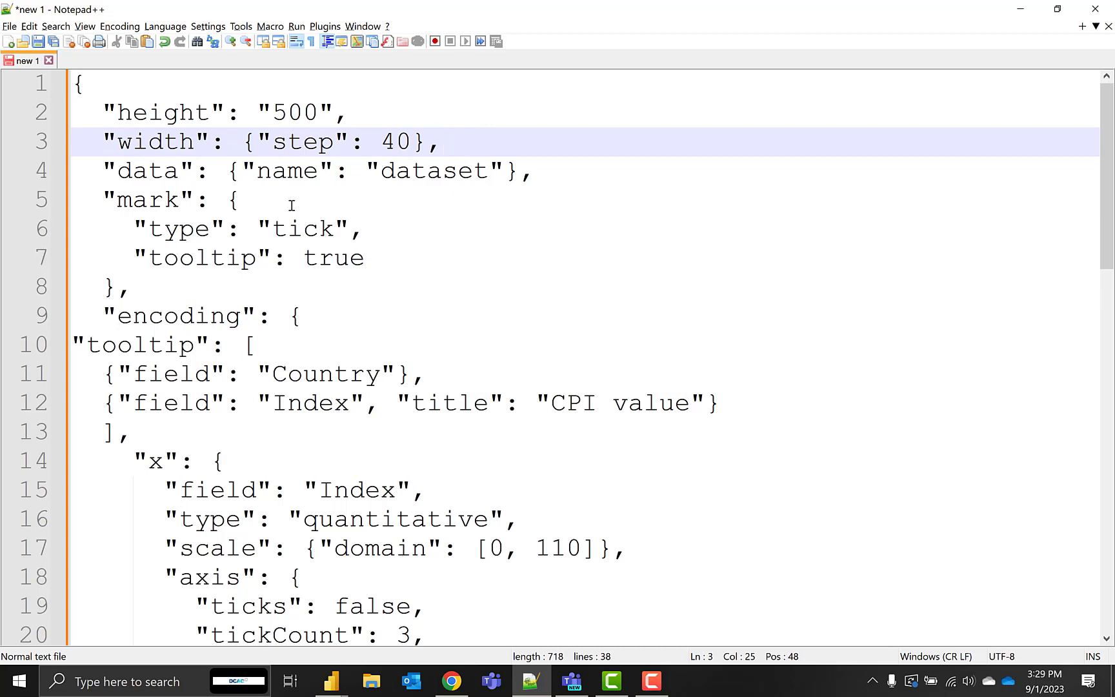
click(107, 195)
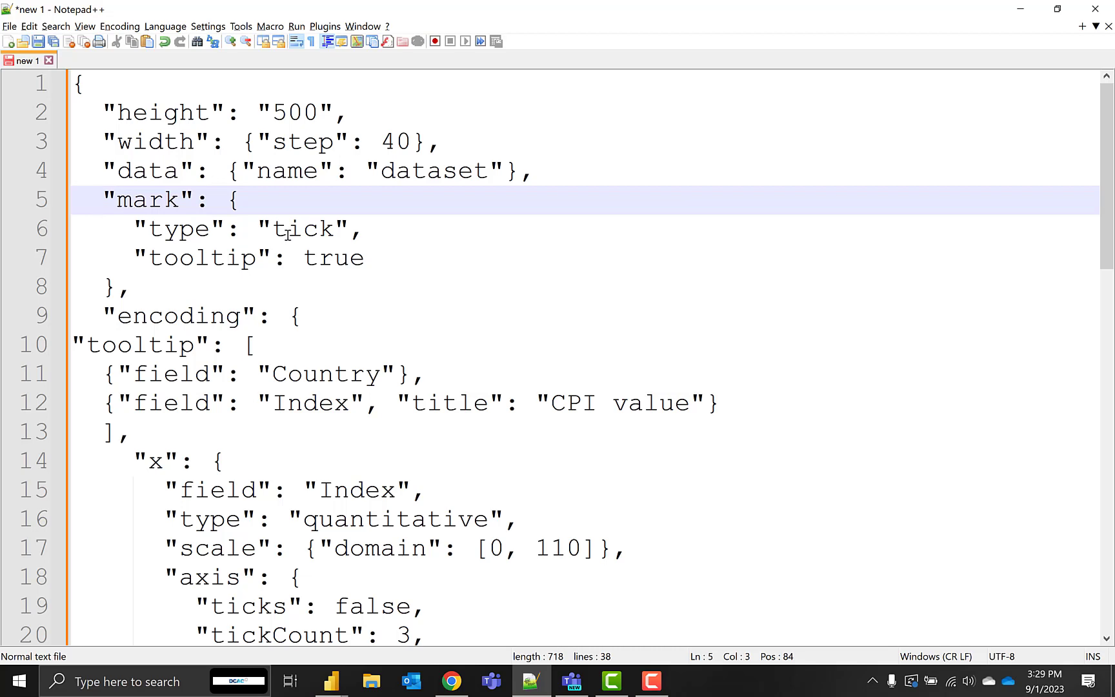
click(366, 255)
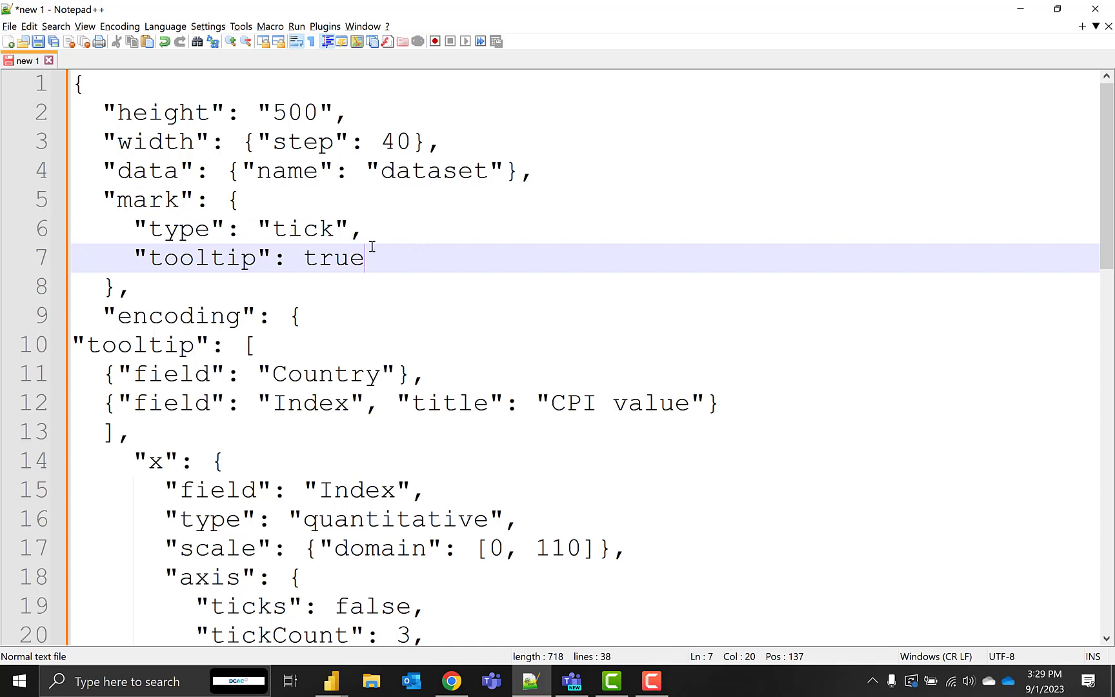
key(Down)
key(Down)
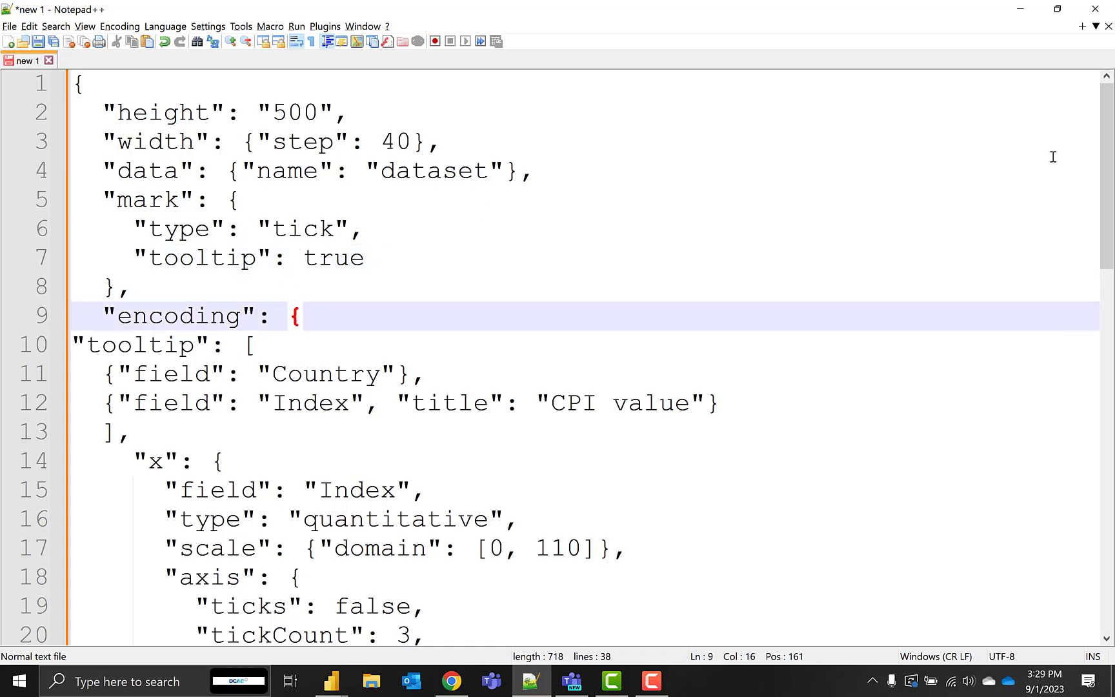
Review the specification's encoding block: the tooltip fields, the x and y axes, and the column facet by Year
drag(1107, 227, 1107, 299)
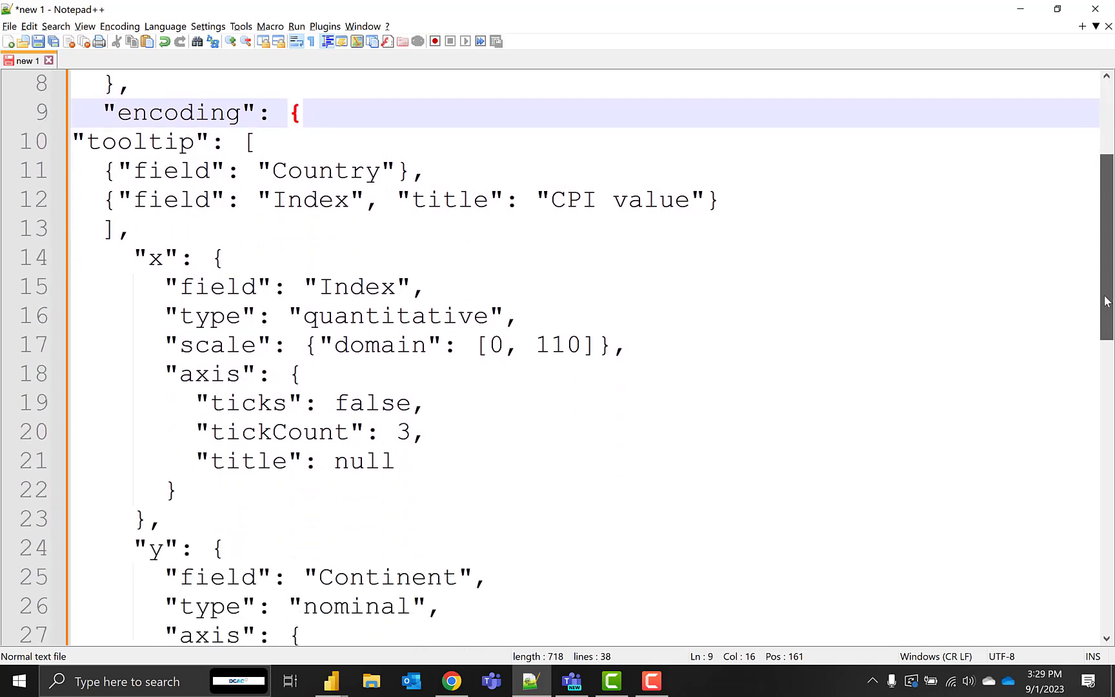
click(150, 173)
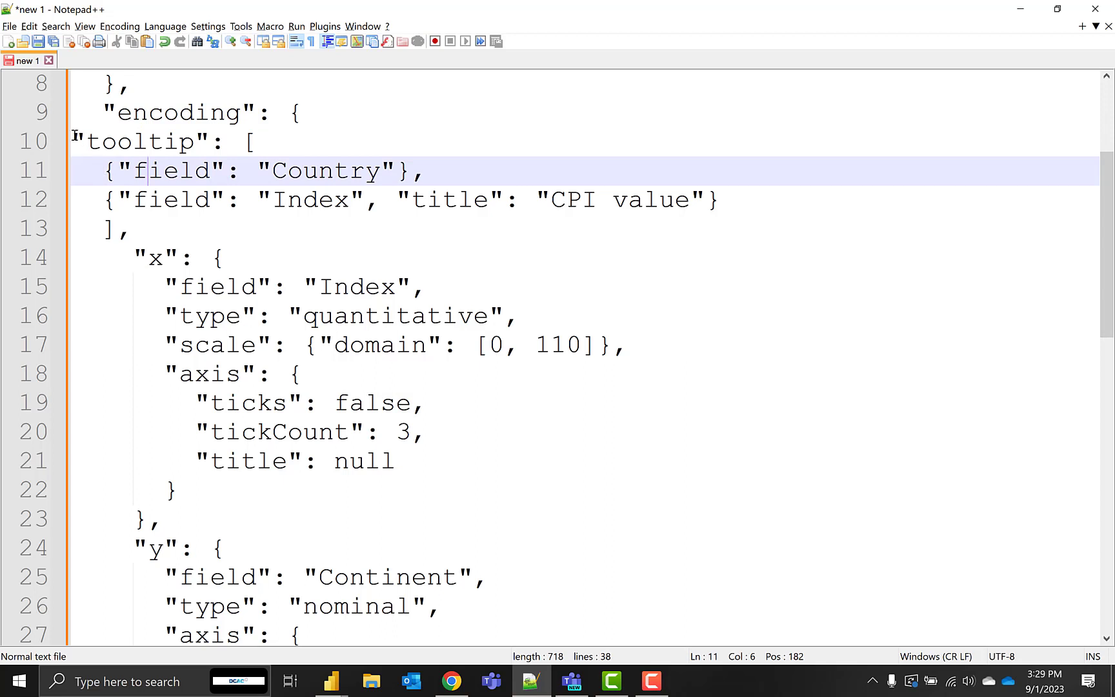
drag(73, 141, 142, 226)
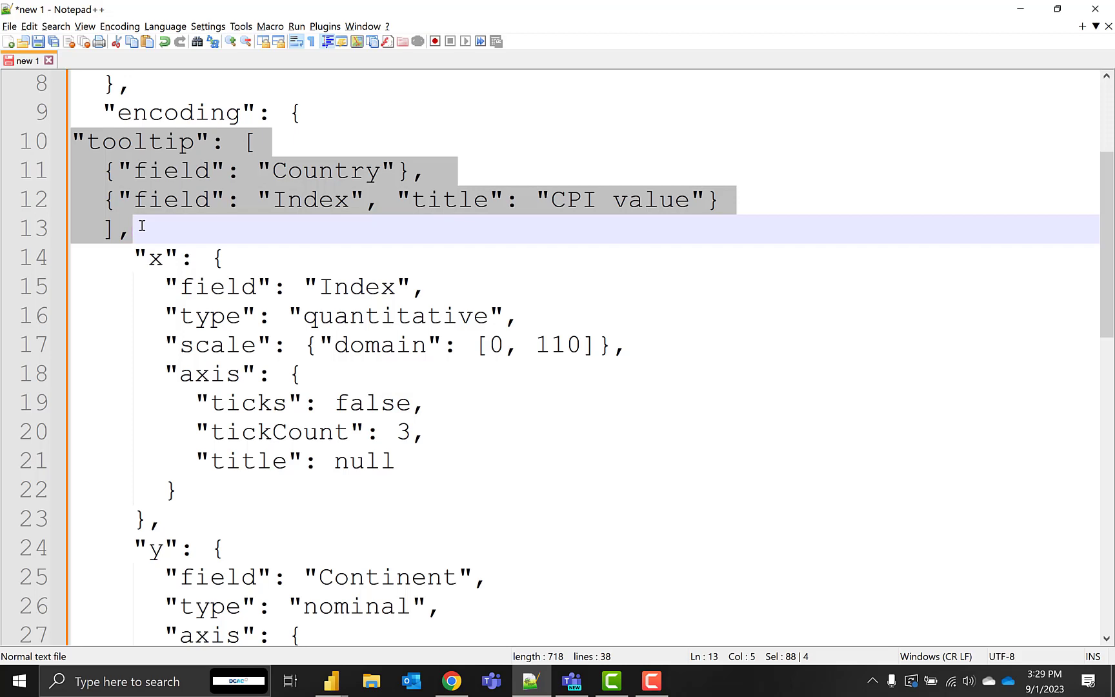
click(327, 315)
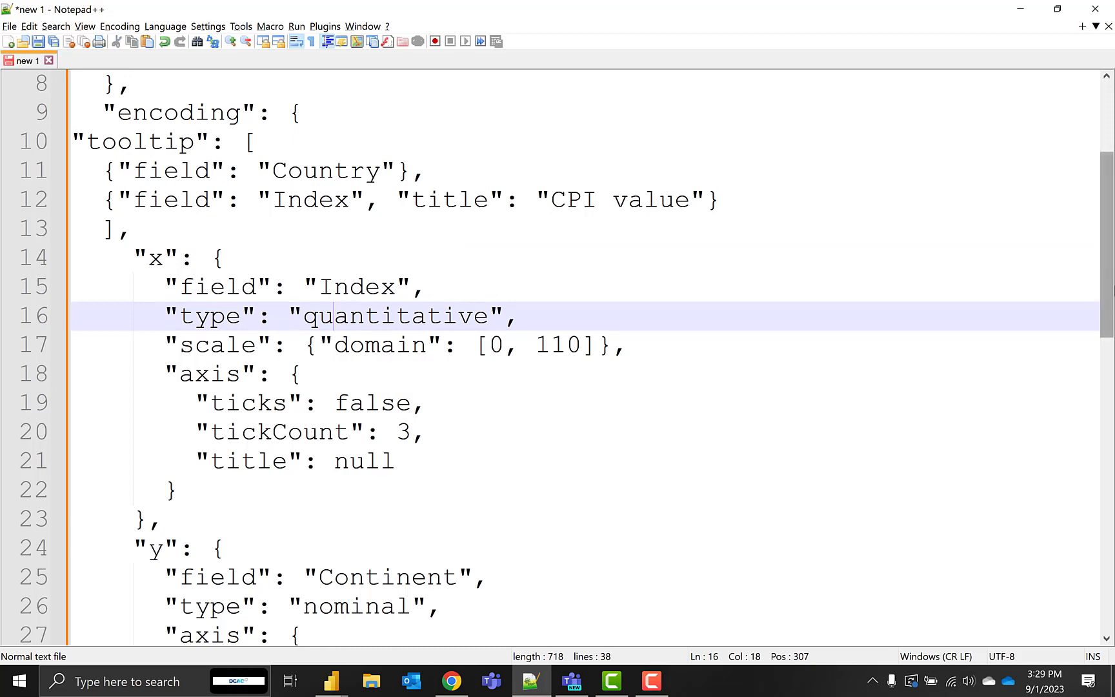
drag(1110, 344, 1110, 366)
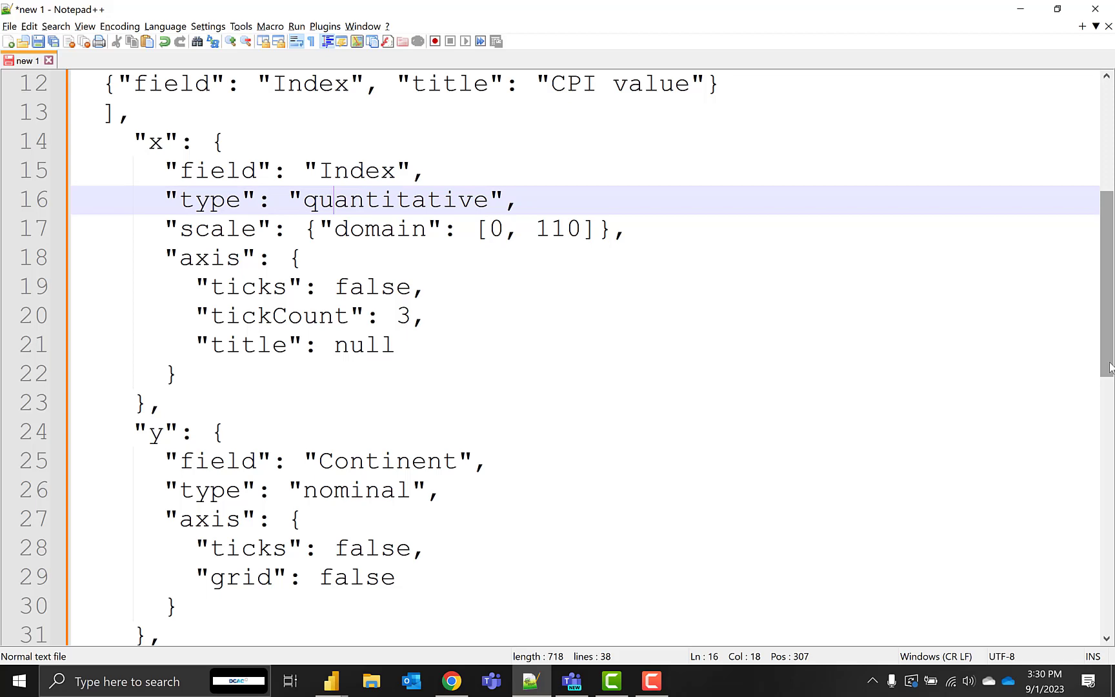
drag(1110, 367, 1112, 386)
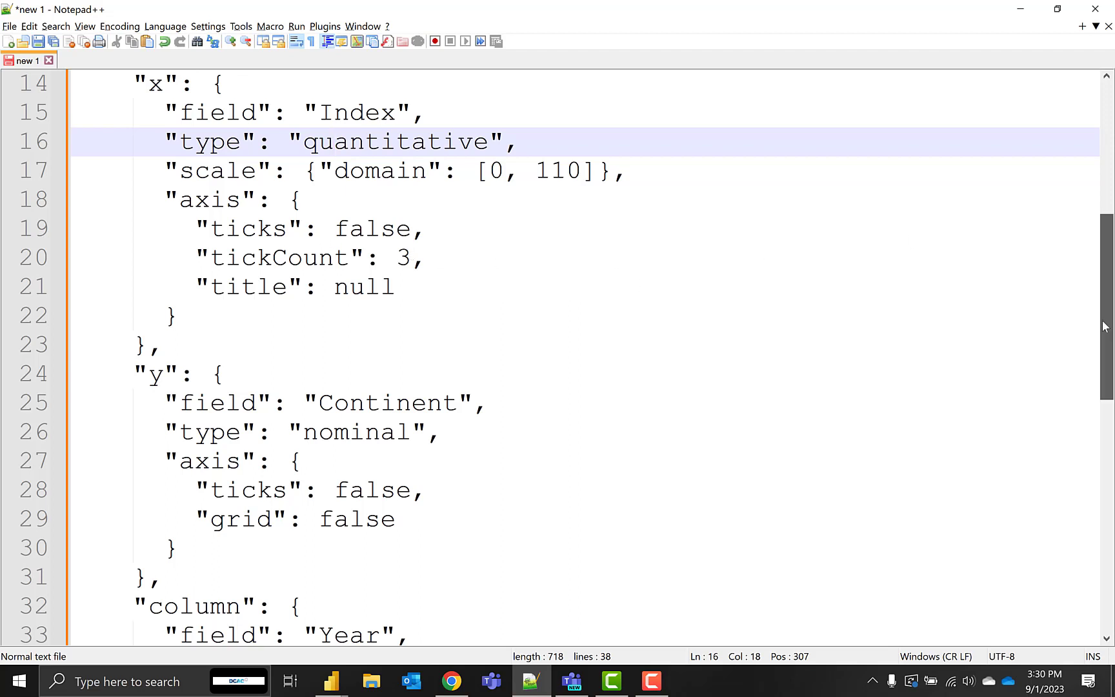
drag(1106, 323, 1104, 342)
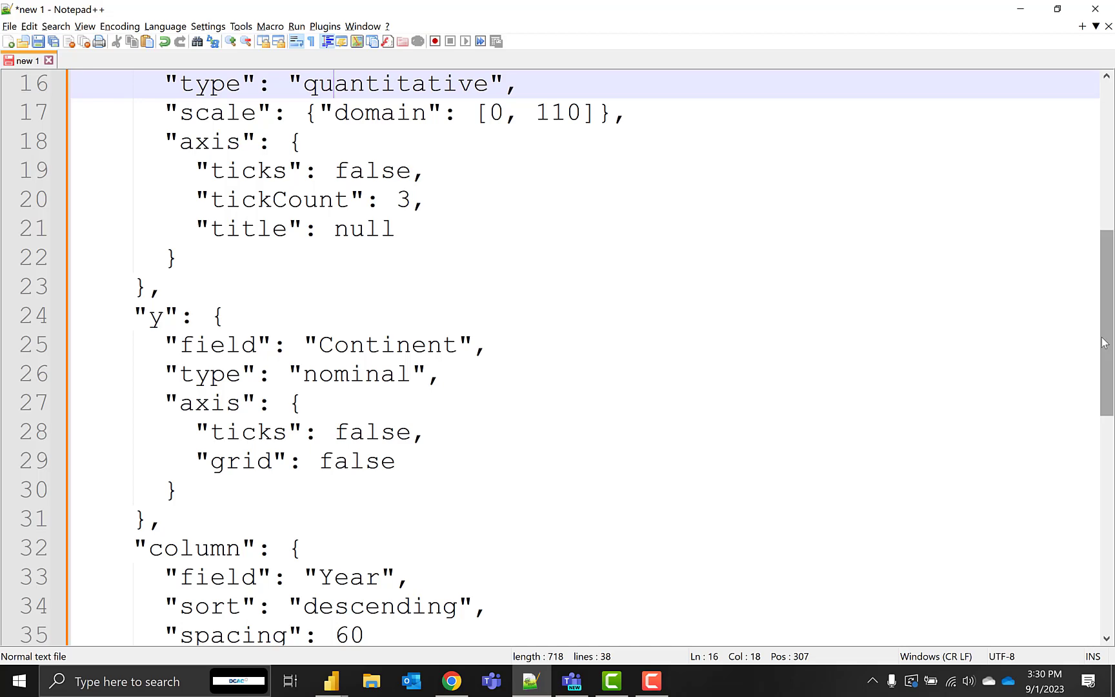
drag(1104, 343, 1109, 415)
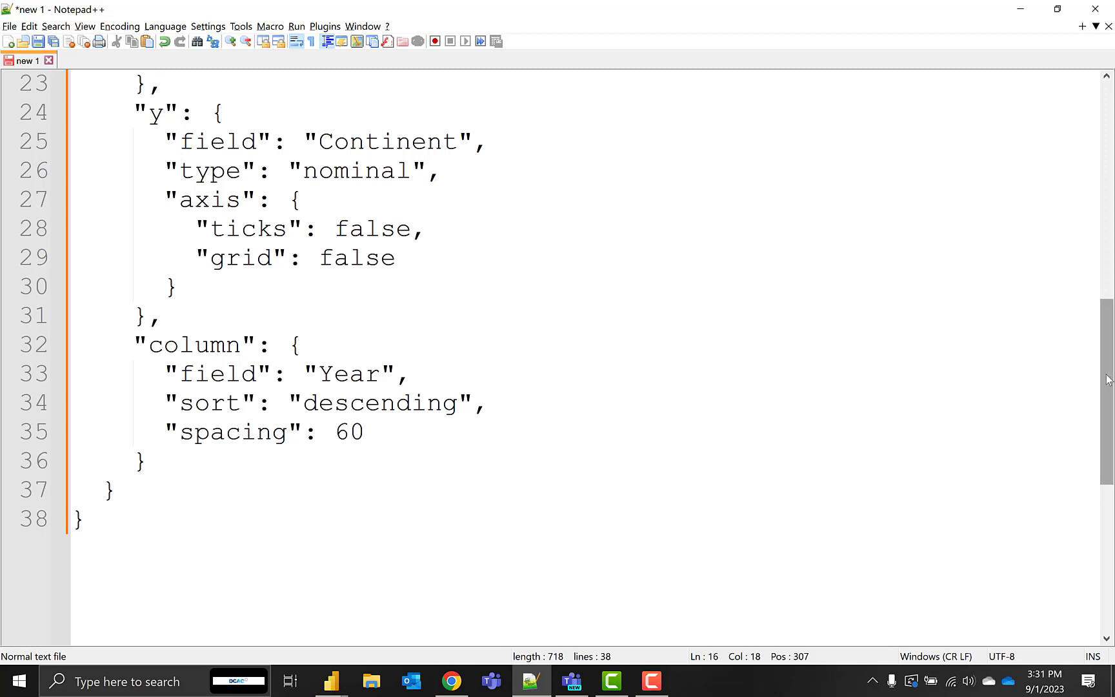
drag(1108, 380, 1108, 417)
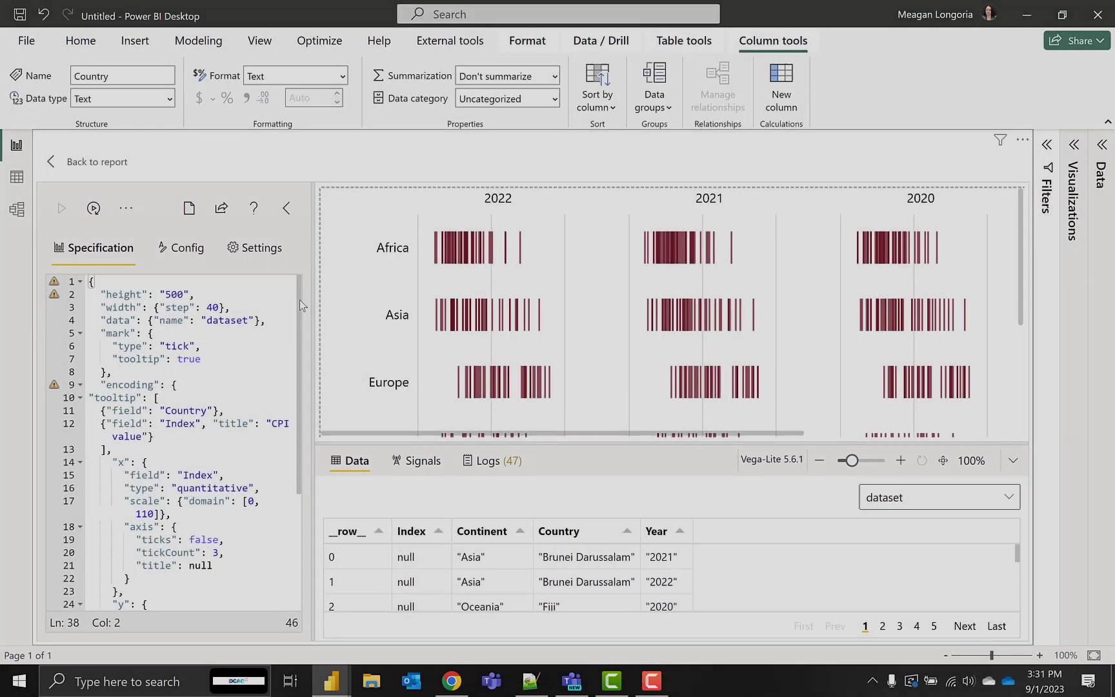
Examine the rest of the Deneb specification and the rendered tick chart for all continents and years
scroll(299, 301, down, 5)
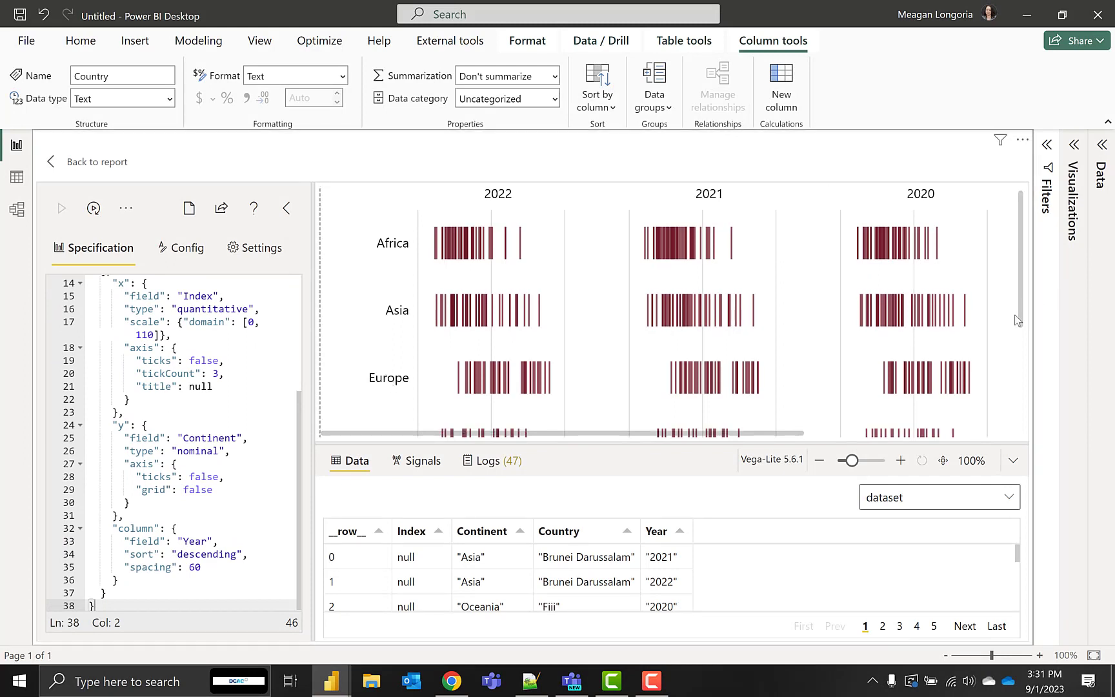
drag(1018, 314, 1001, 432)
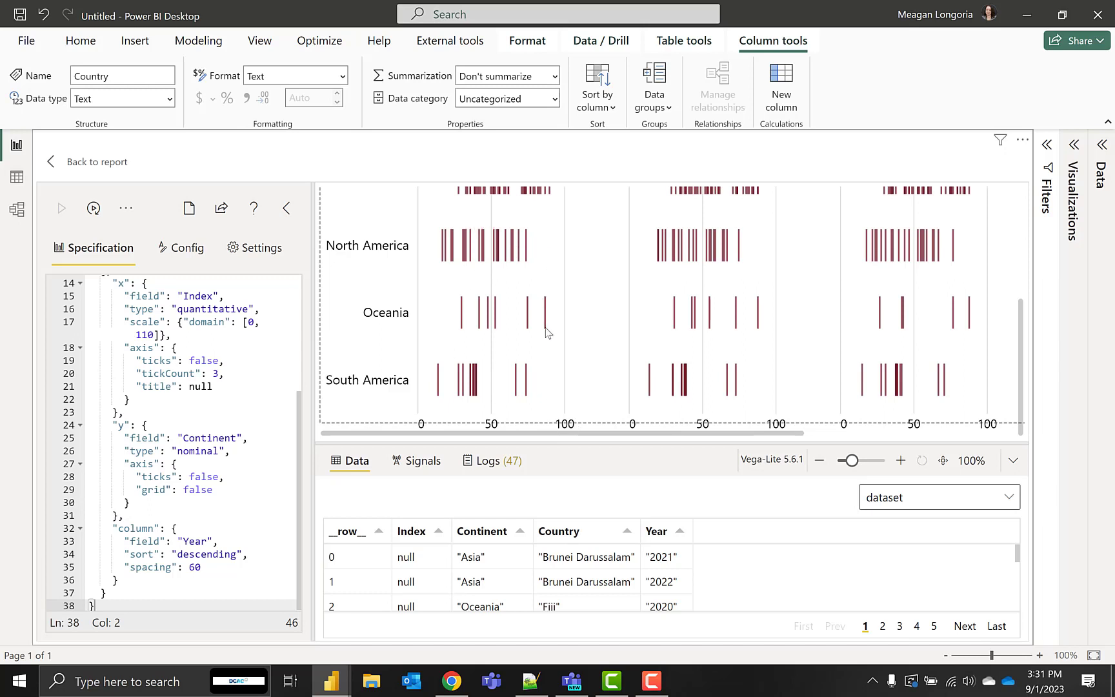
mouse_move(545, 330)
scroll(1012, 221, up, 3)
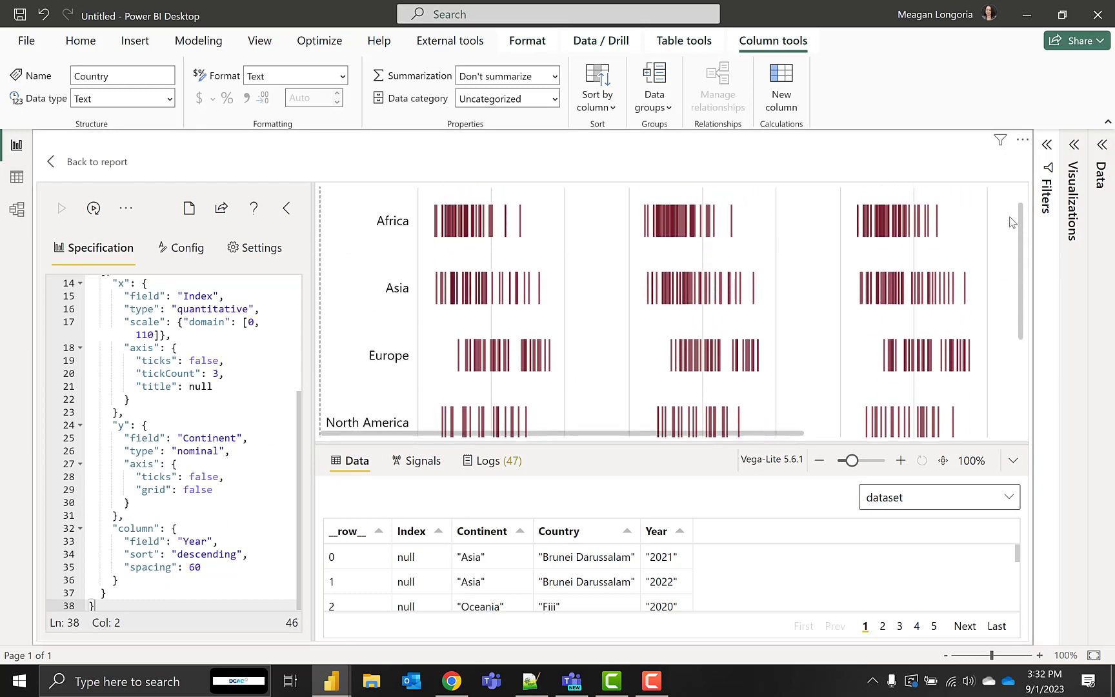
scroll(1011, 221, up, 1)
scroll(607, 224, down, 1)
scroll(607, 225, up, 1)
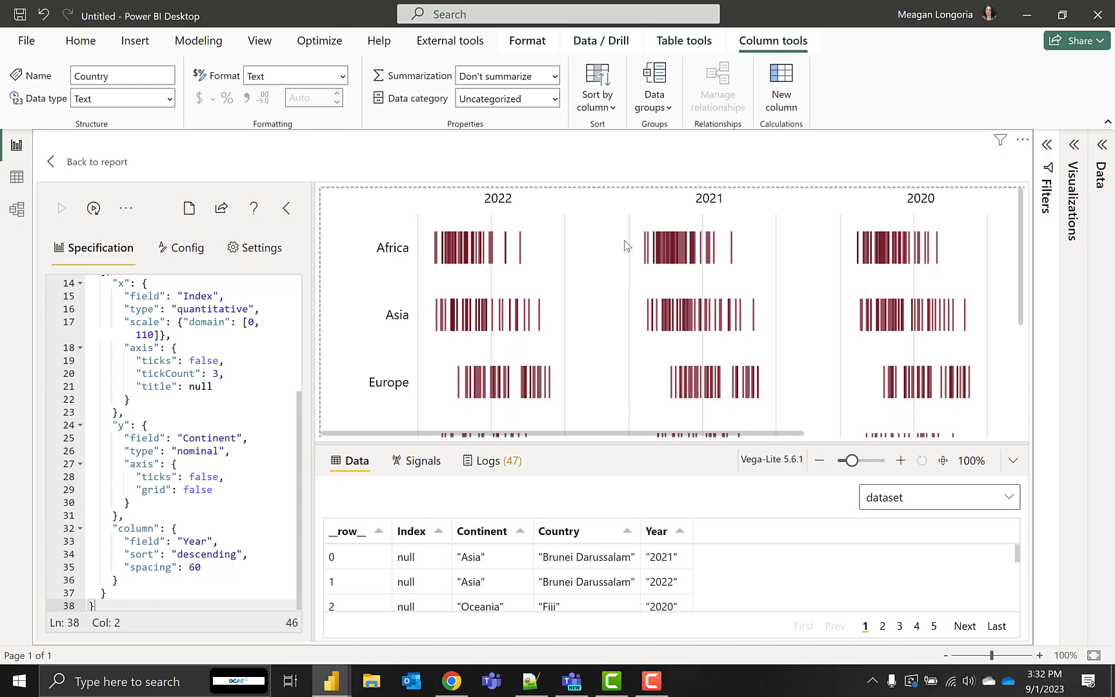
Review the tick, axis and header settings in the Deneb config, then collapse the editor and return to the report
click(169, 250)
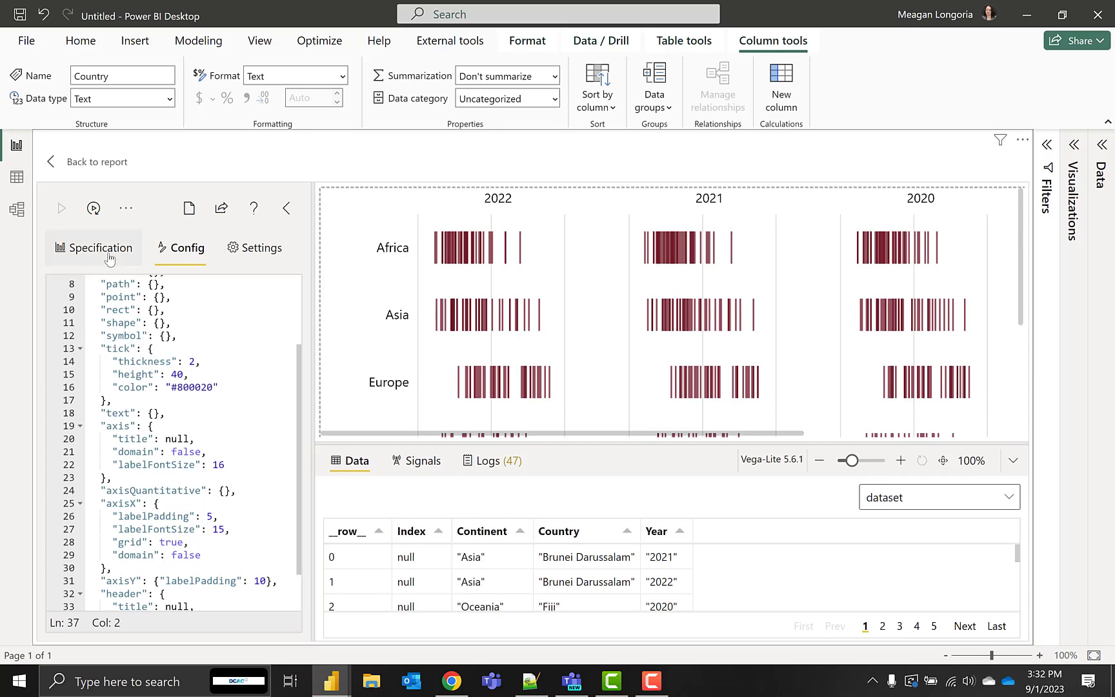
click(195, 364)
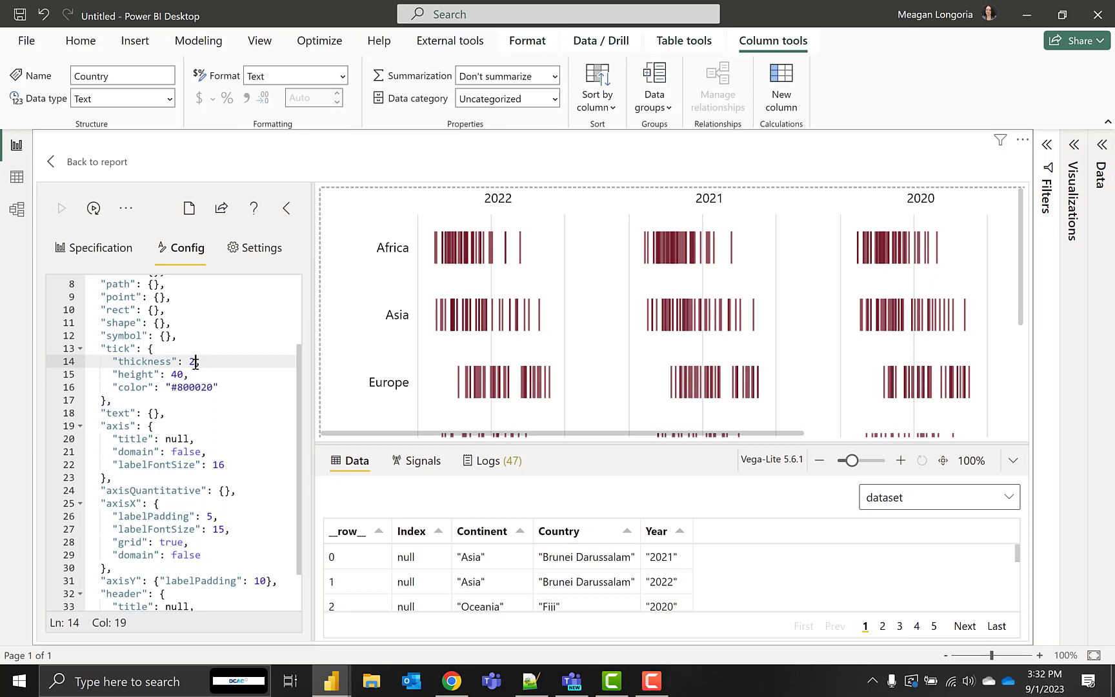
click(237, 387)
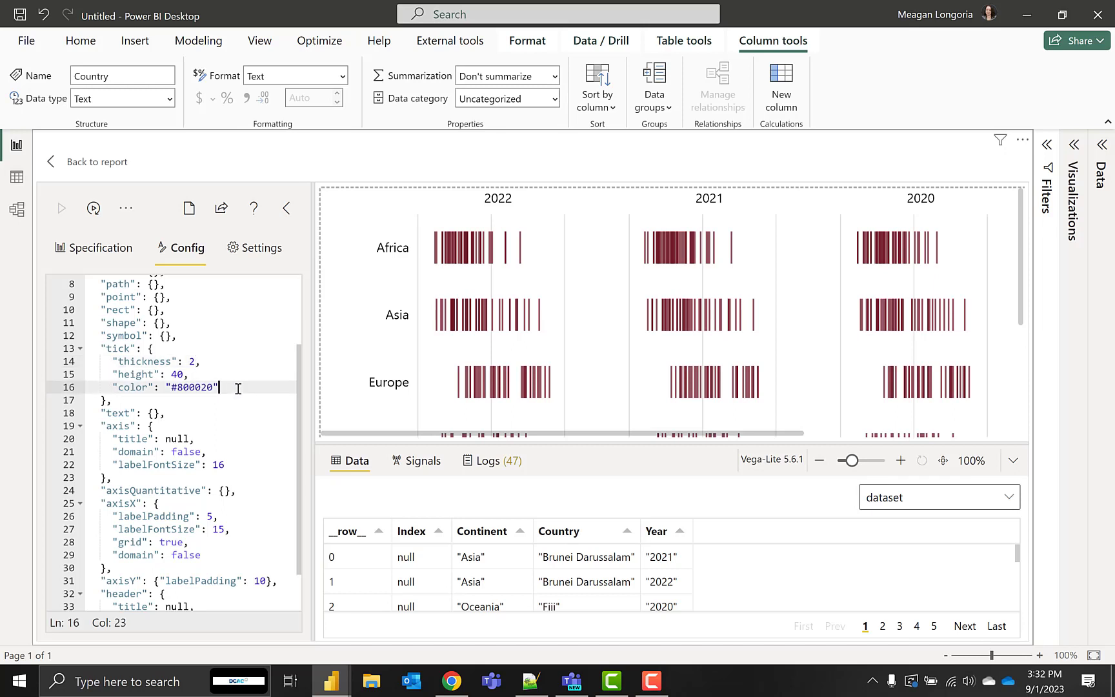
click(213, 386)
drag(213, 386, 172, 387)
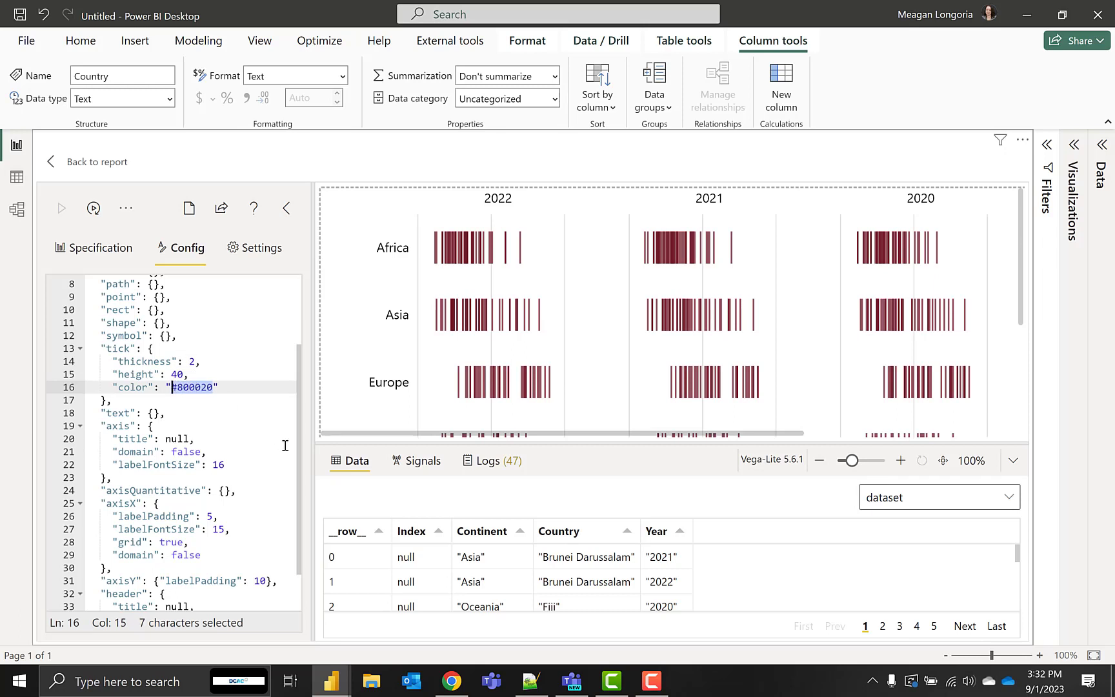
scroll(297, 478, down, 2)
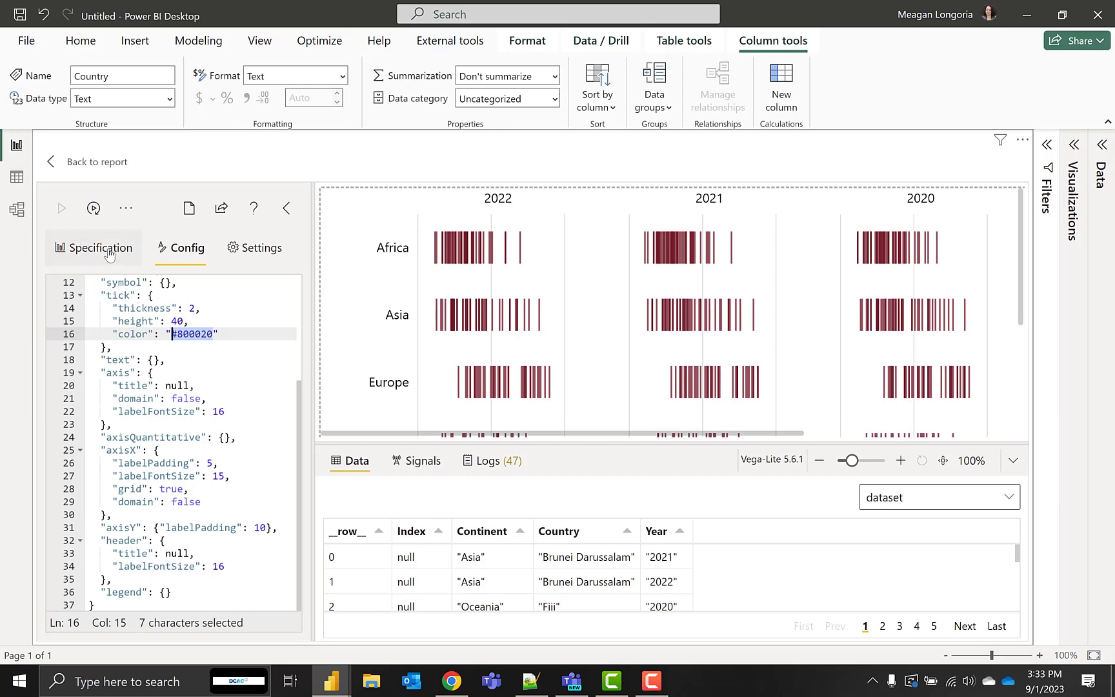
click(286, 208)
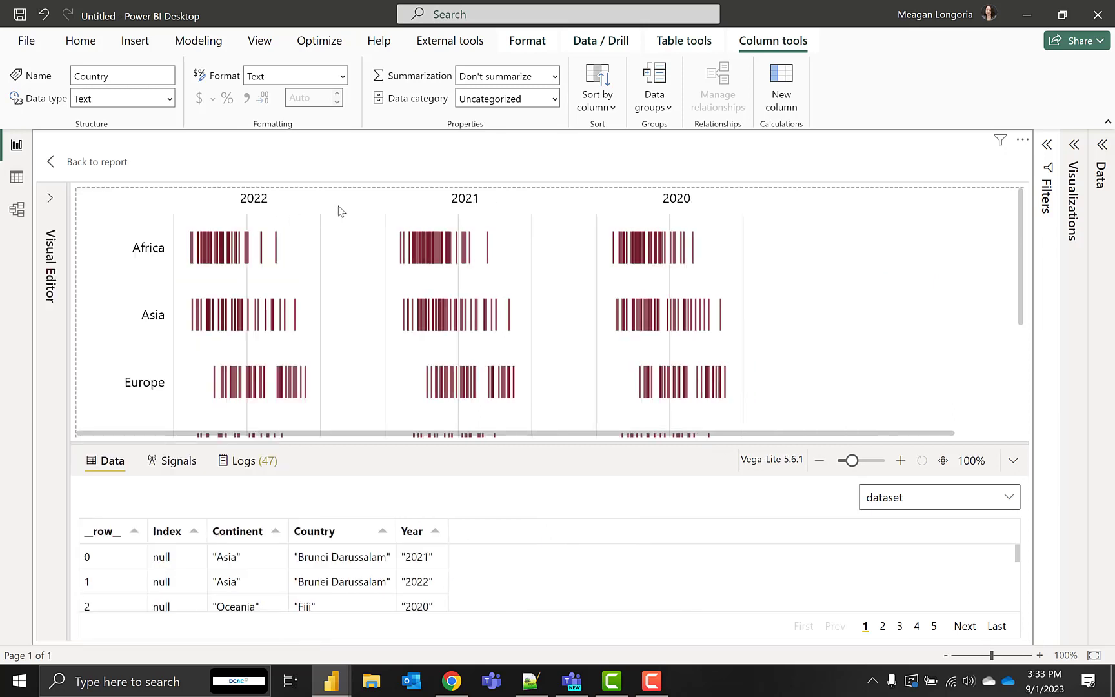
click(50, 162)
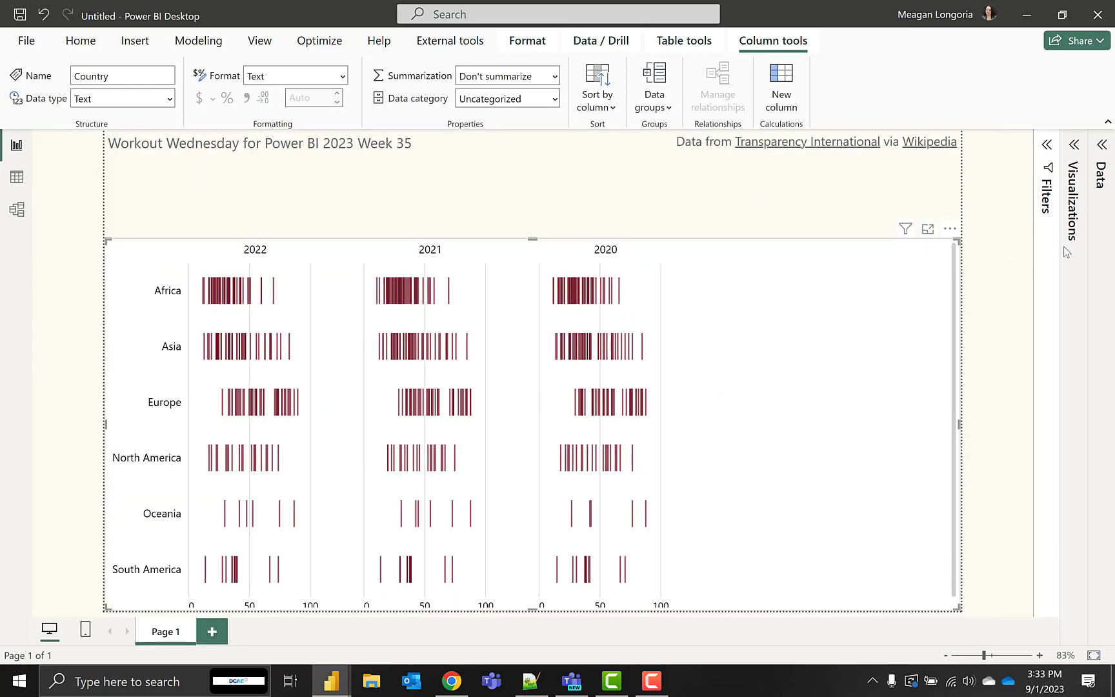
Turn off the Deneb visual's background and extend its upper edge to just below the page's heading text
click(1074, 146)
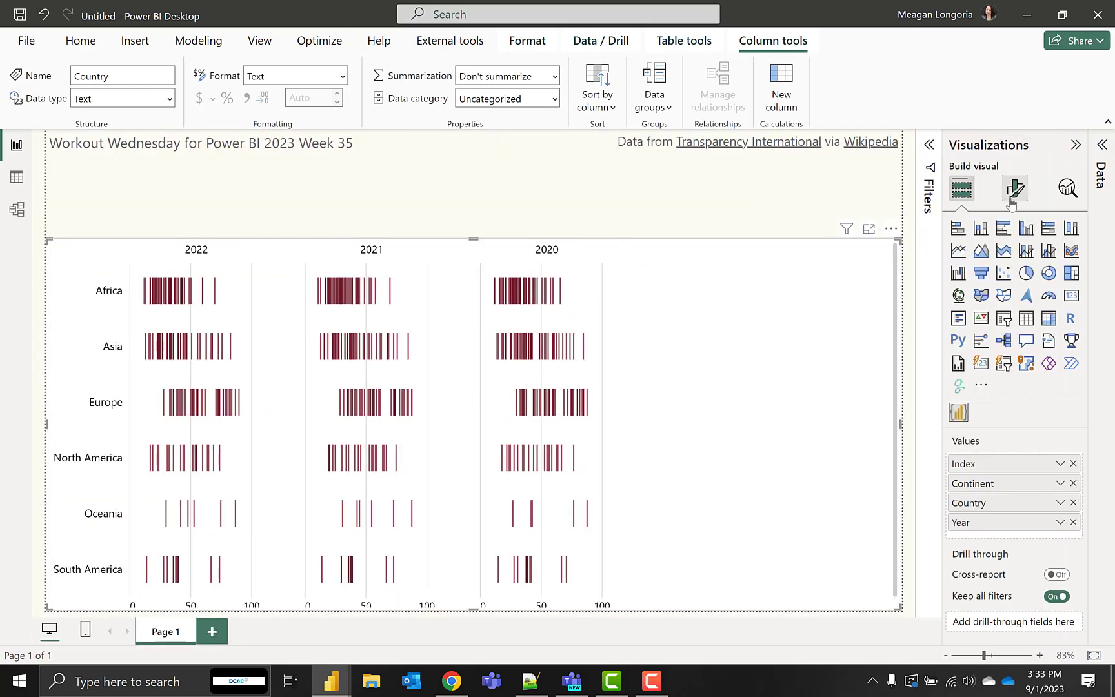
click(1015, 189)
click(1015, 261)
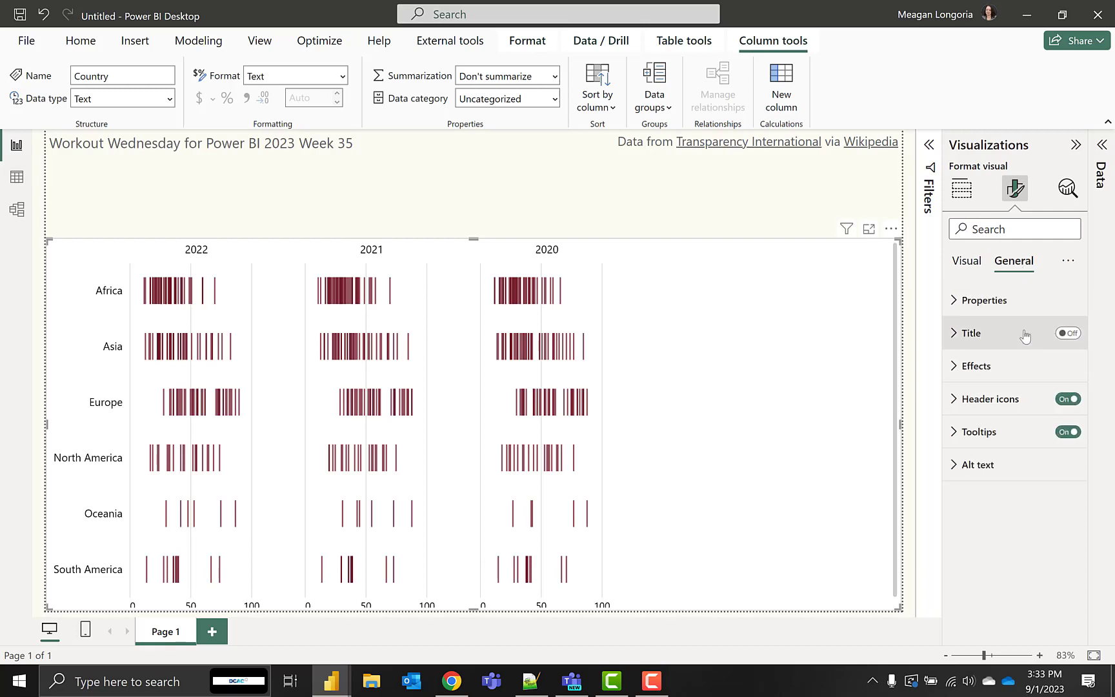
click(988, 366)
click(1058, 405)
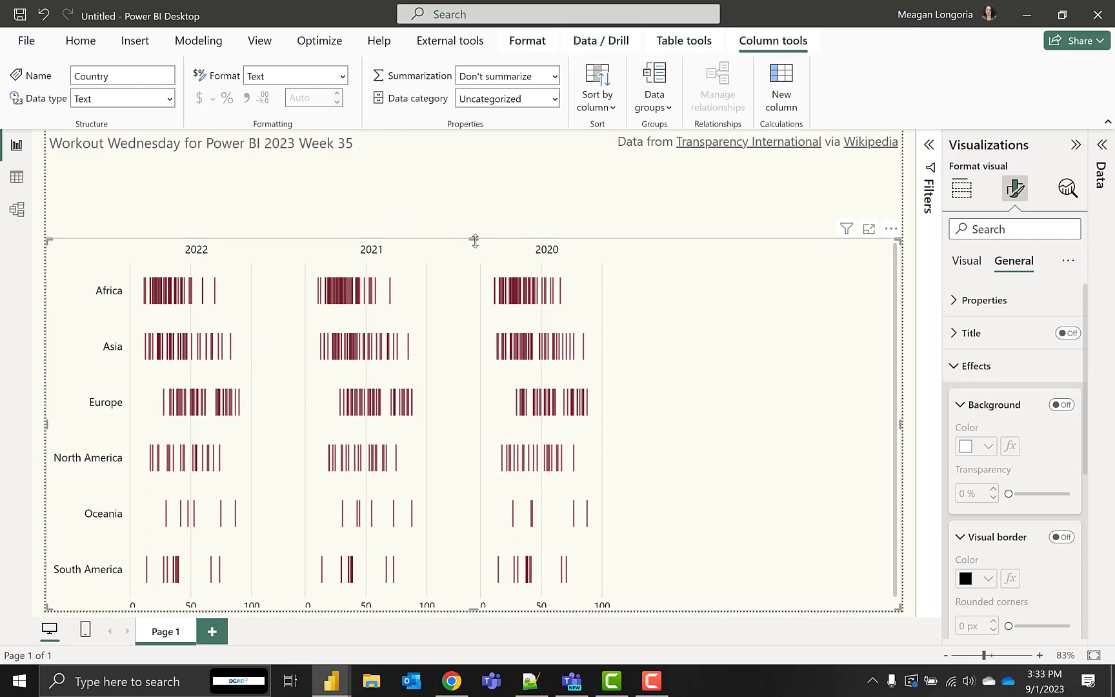
drag(474, 239, 473, 174)
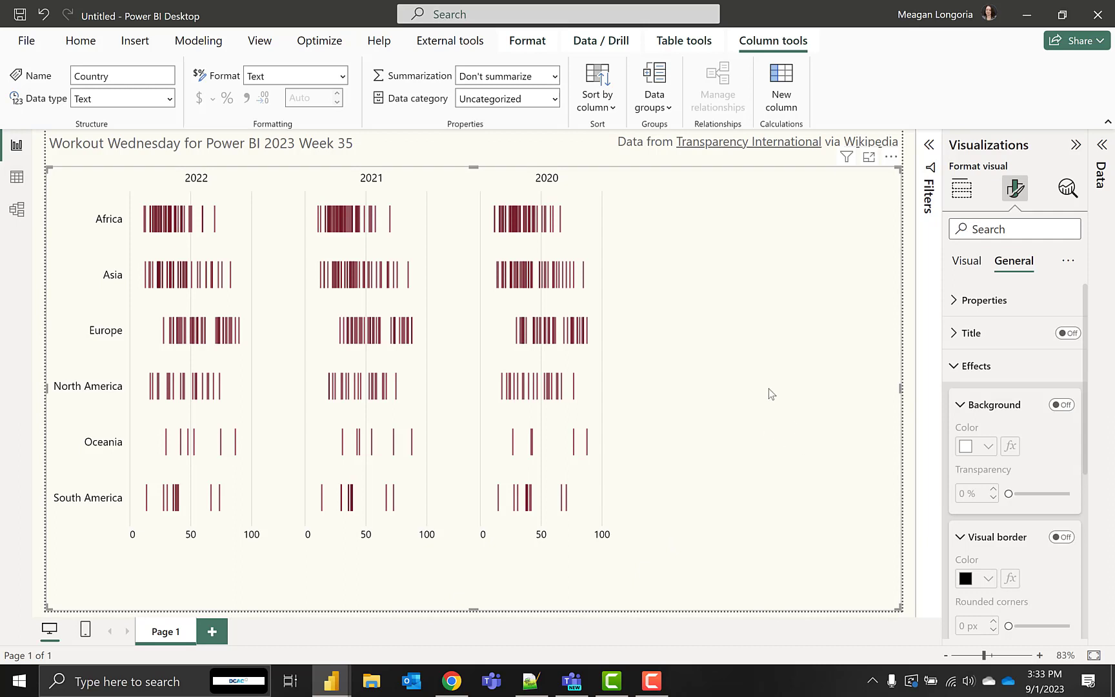
Narrow the Deneb visual so it ends just past the 2020 facet, and centre it horizontally on the page
drag(901, 389, 657, 395)
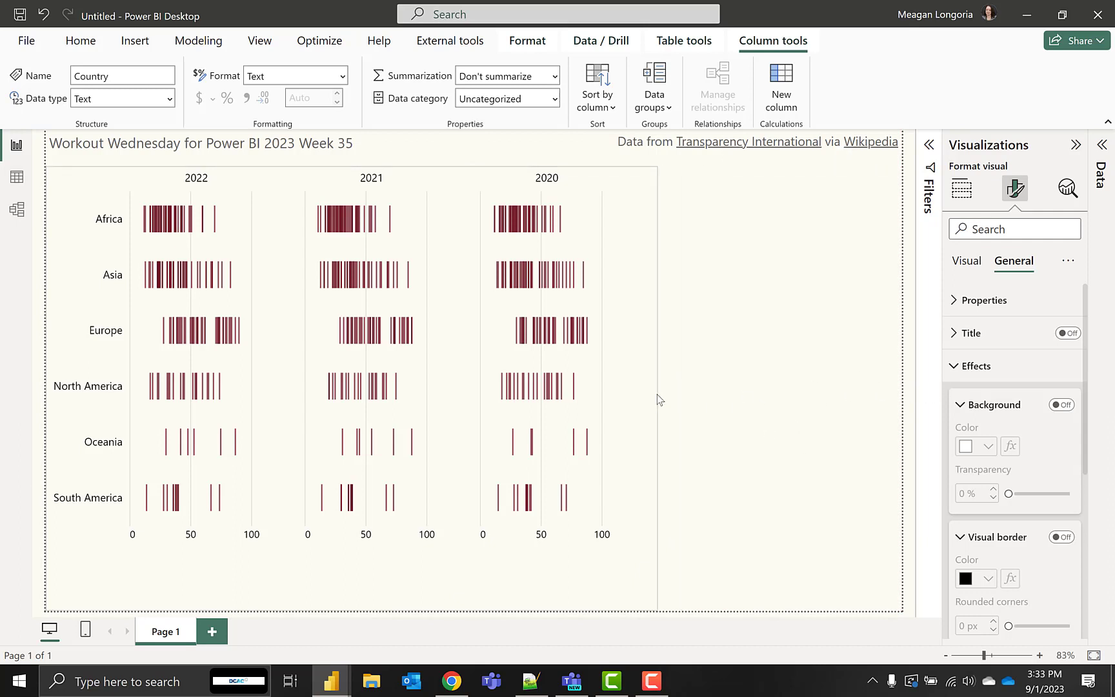
click(528, 42)
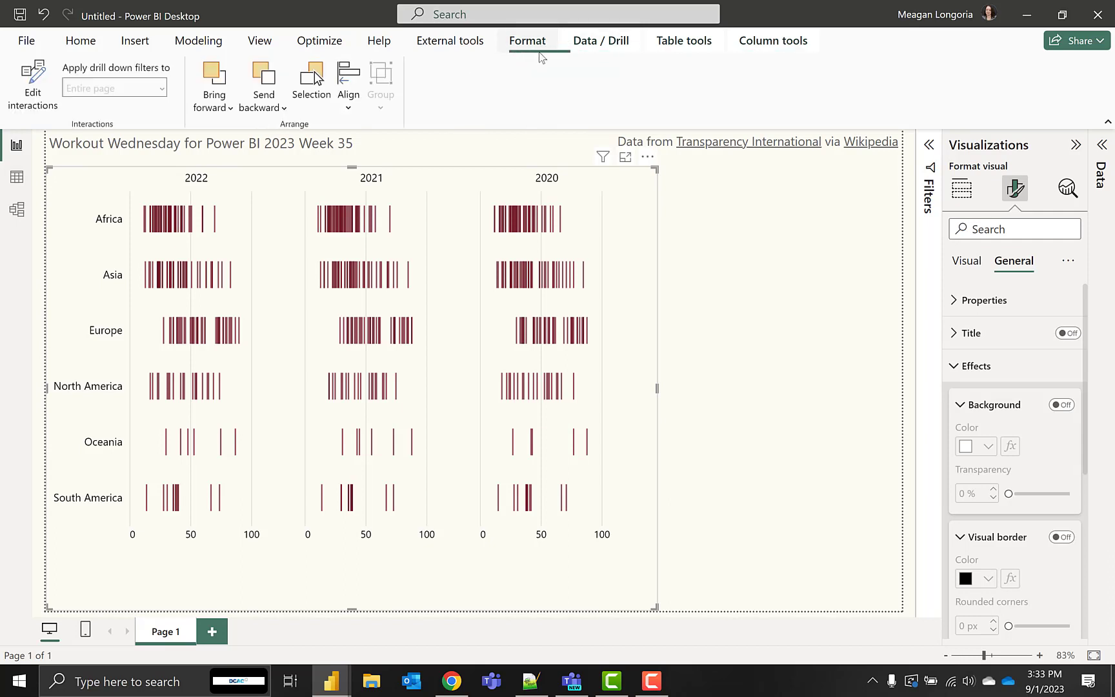
click(352, 90)
click(397, 160)
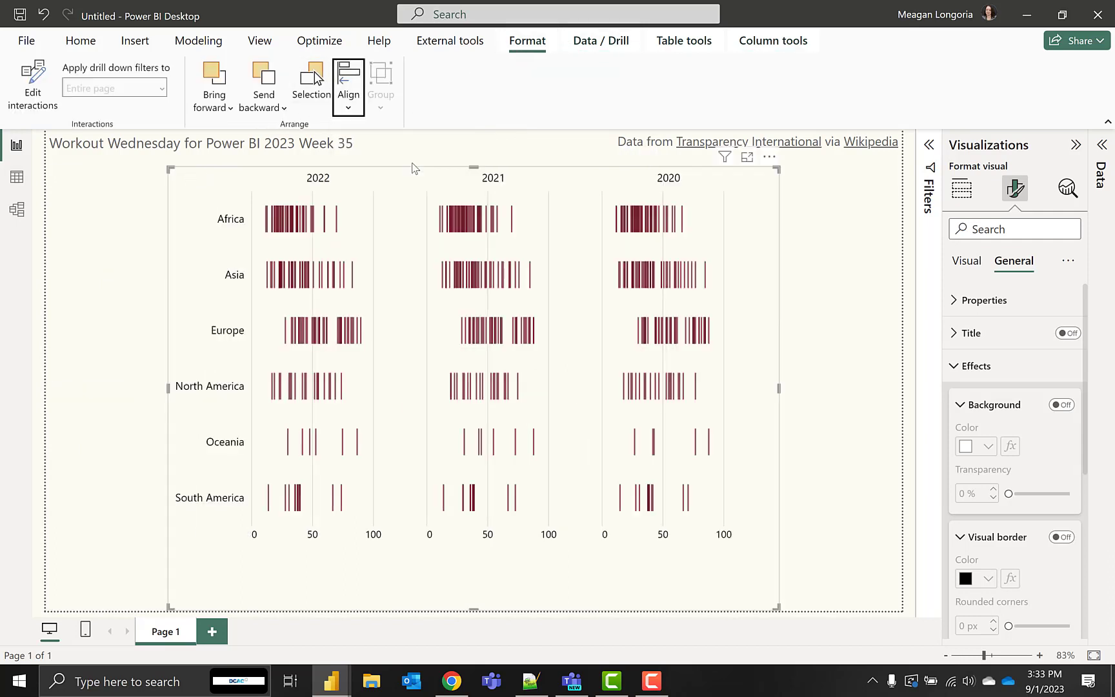
Turn on the Deneb visual's title with the text "The Corruption Perceptions Index"
click(995, 332)
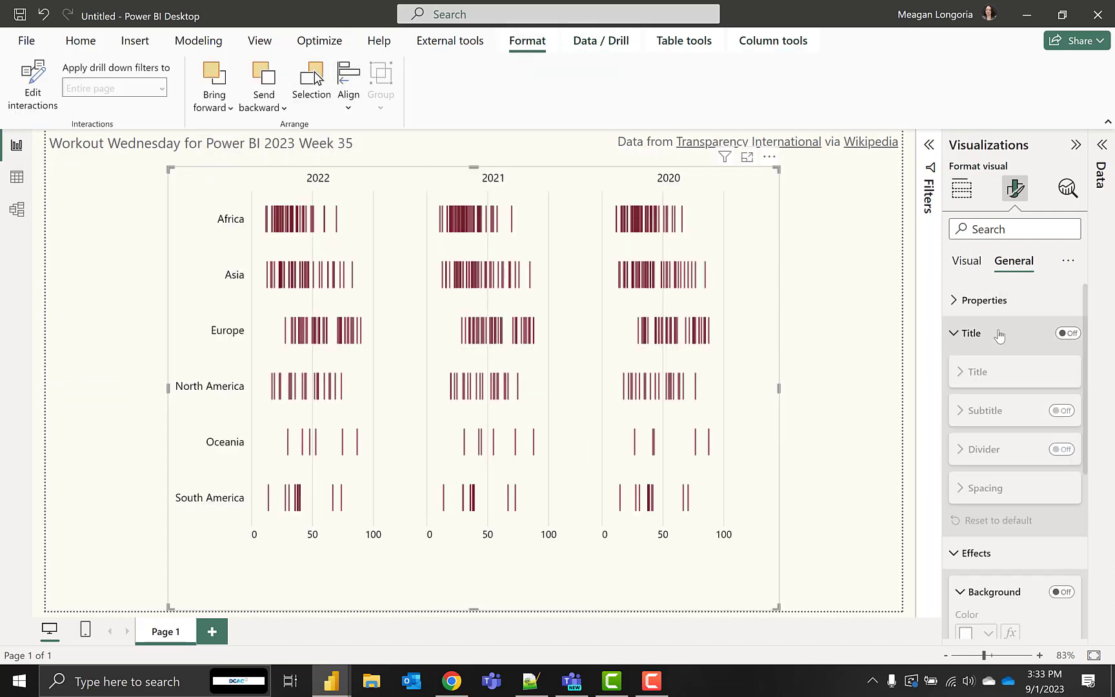
click(1071, 334)
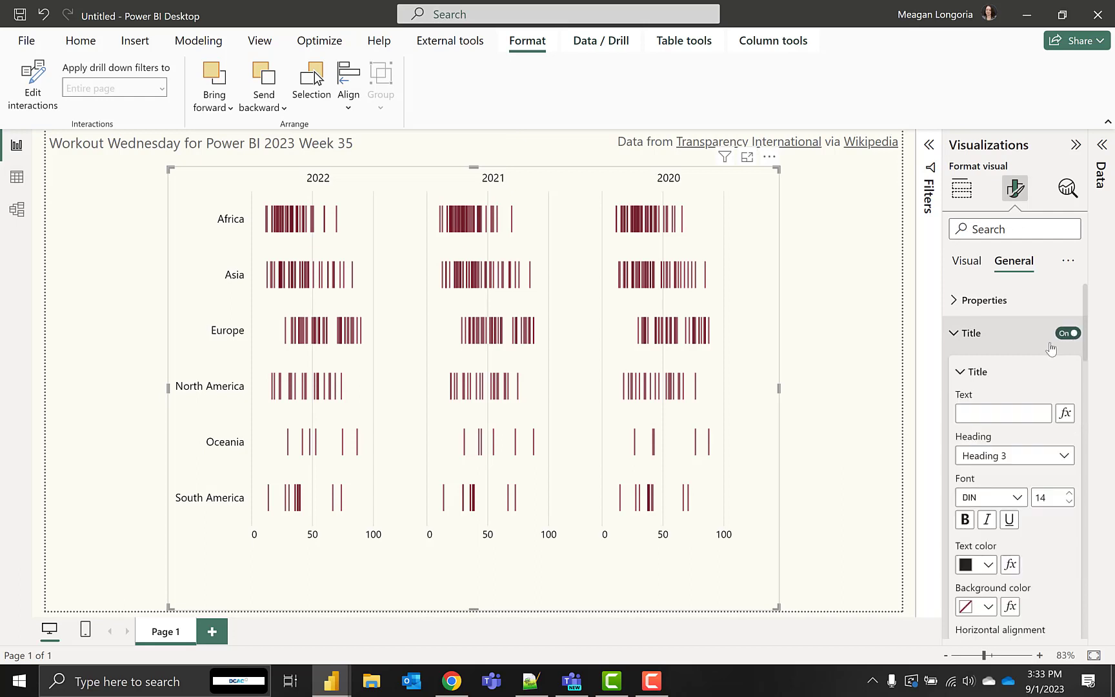
click(999, 413)
key(ctrl+v)
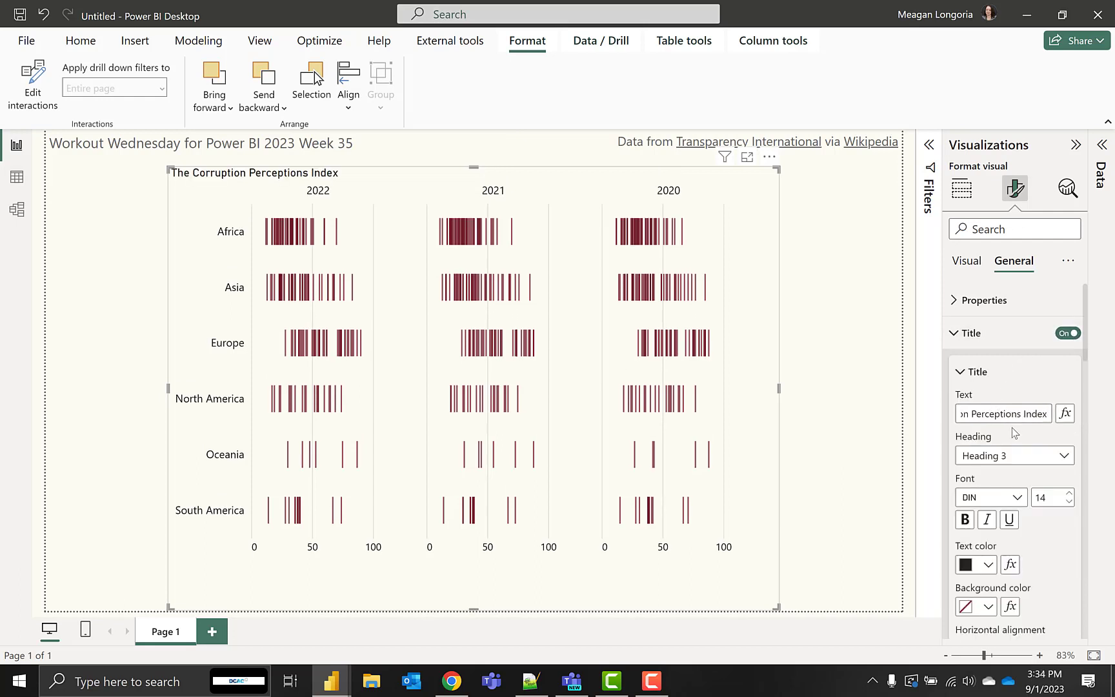
click(991, 372)
Turn on the visual's subtitle with the text "Based upon a 100-point scale where 0 is most corrupt and 99 is least corrupt"
click(1004, 451)
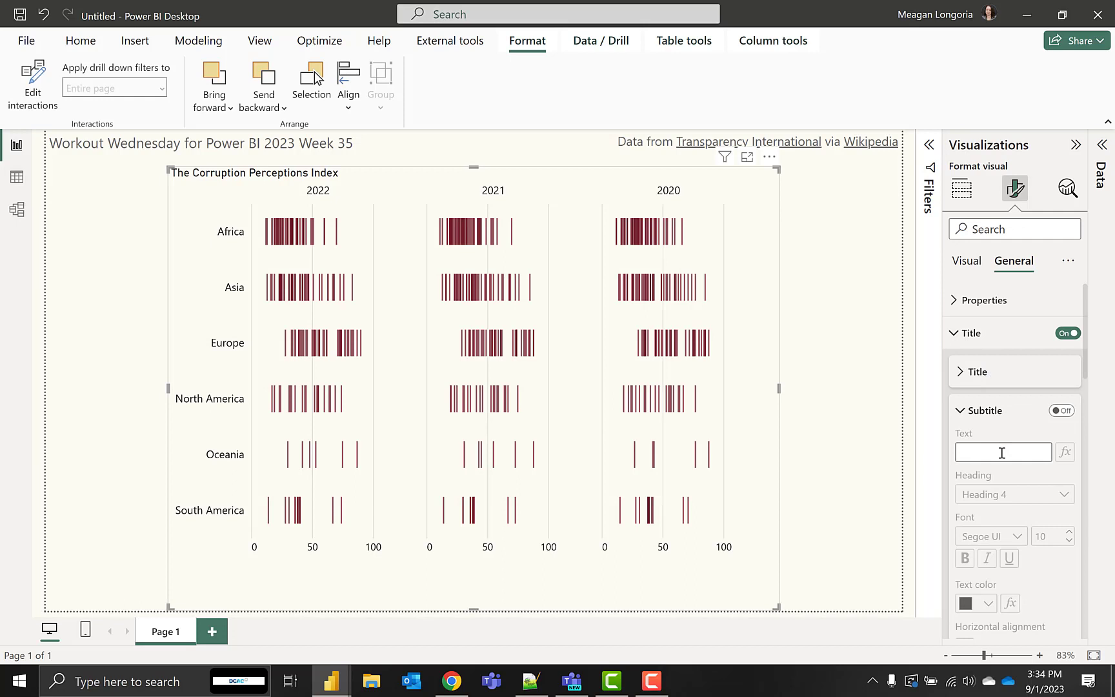
key(ctrl+v)
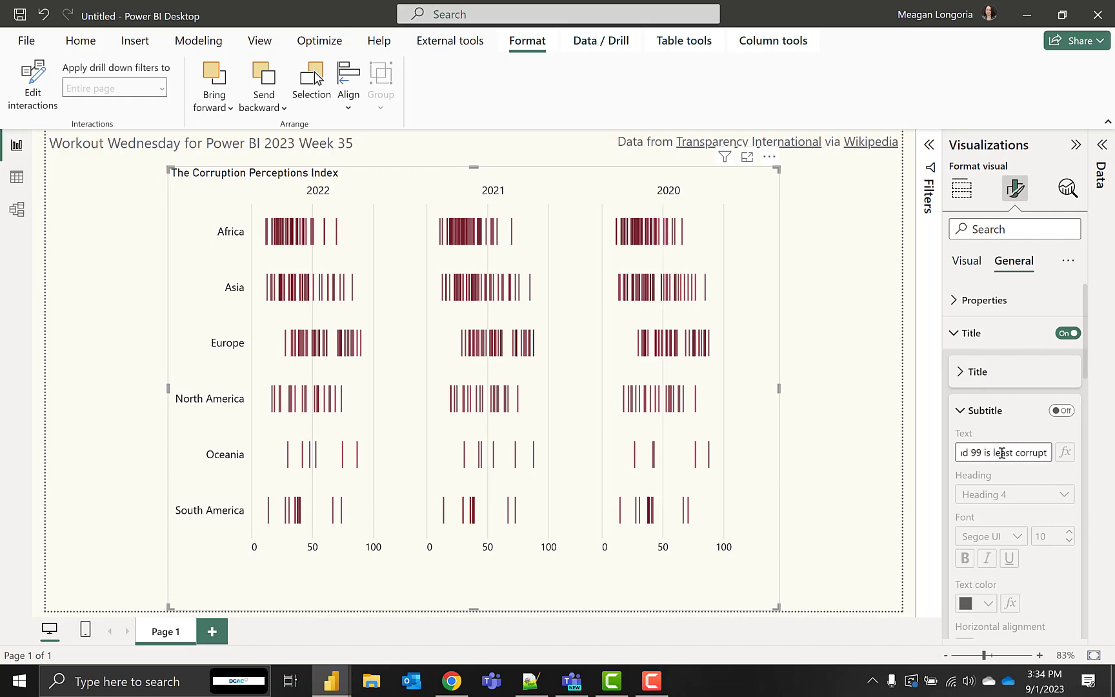
click(996, 416)
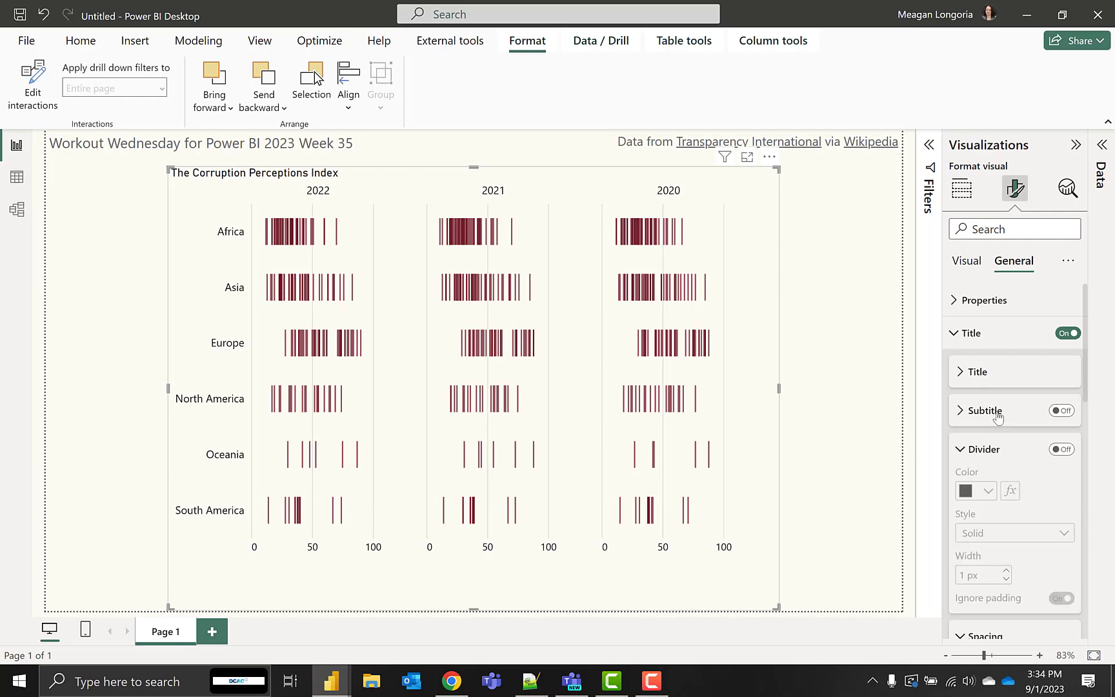
click(996, 416)
click(1060, 411)
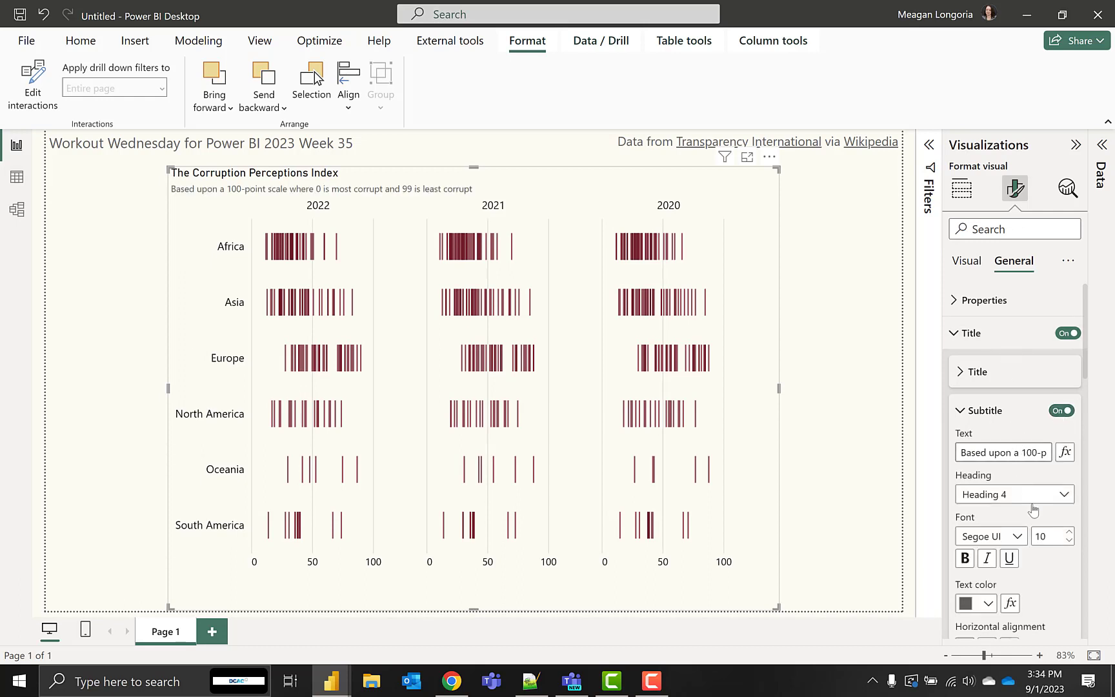
Set the subtitle's font size to 14
click(1069, 532)
click(1070, 532)
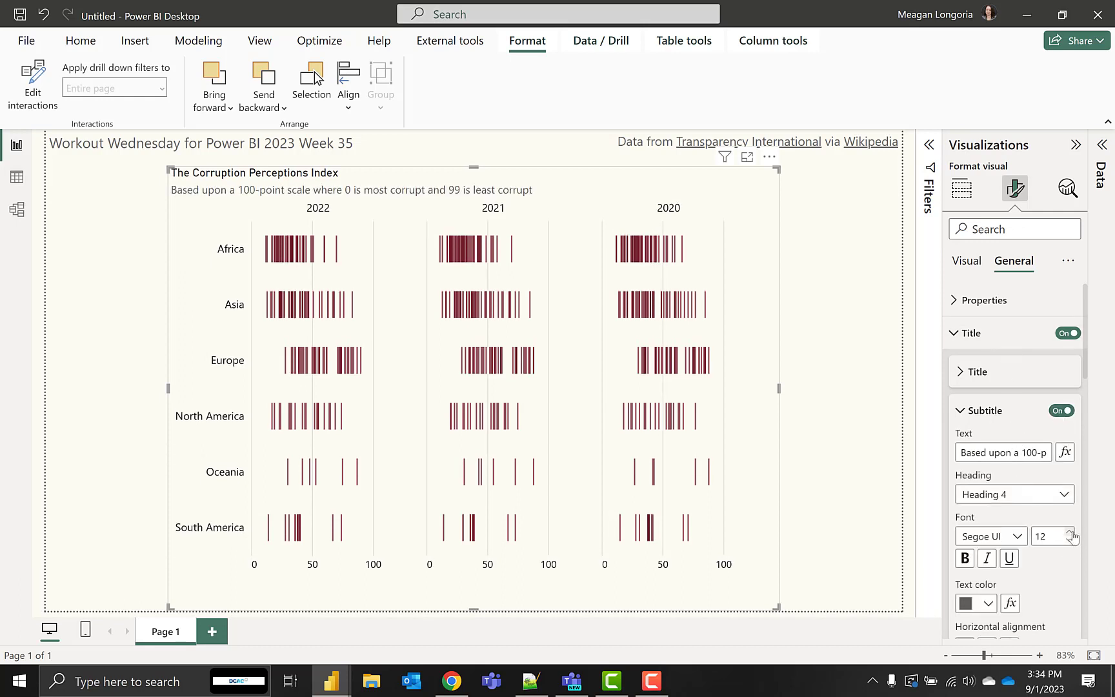
click(1069, 531)
click(1070, 533)
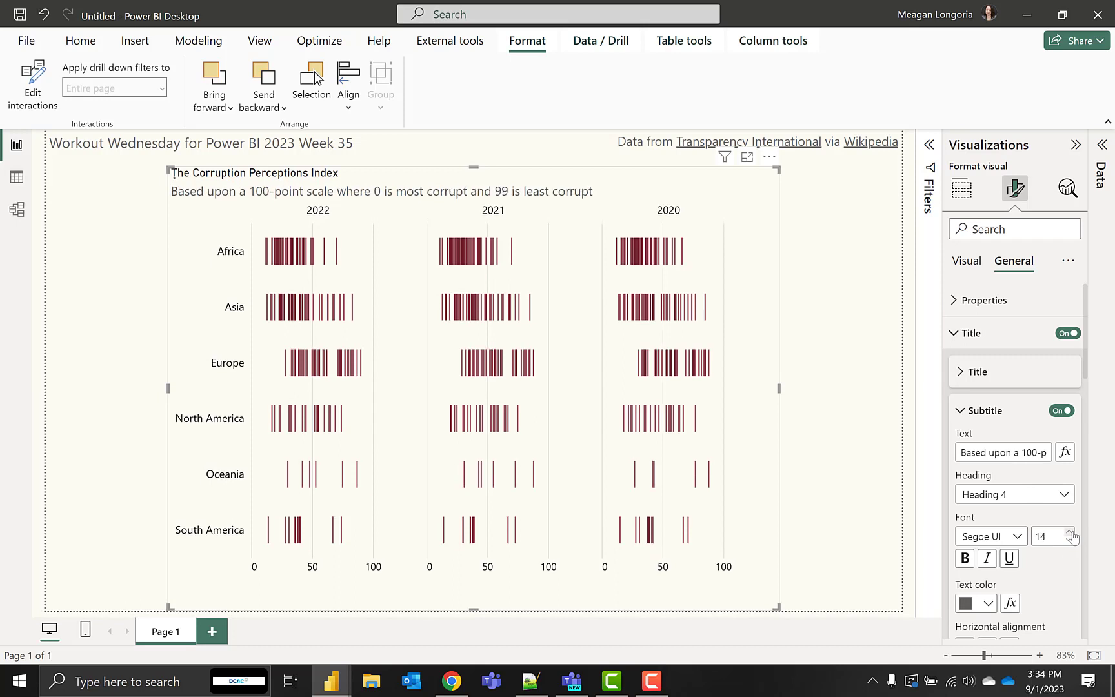
Set the visual title's font to Segoe UI at size 16, then deselect the visual
click(1032, 371)
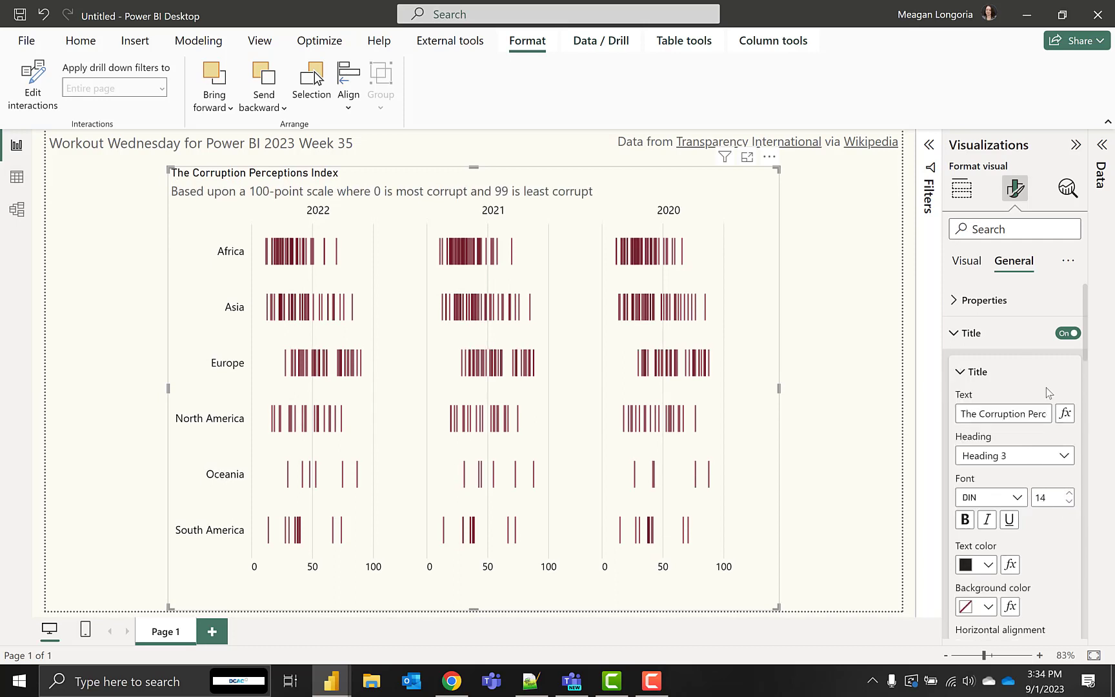
click(1016, 497)
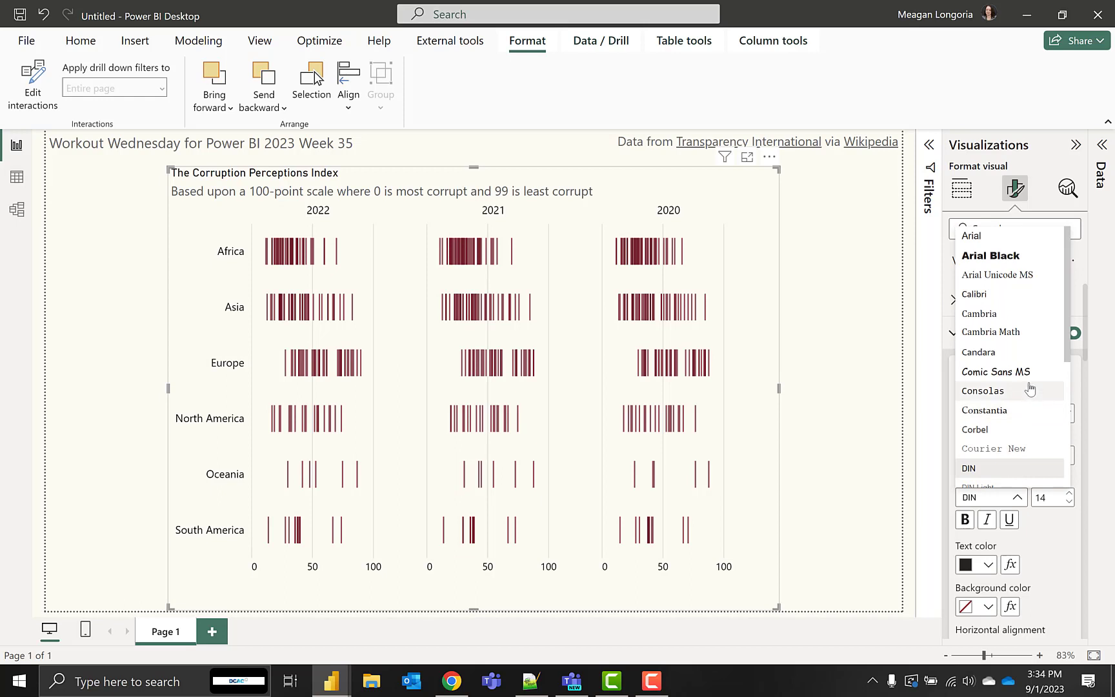
drag(1063, 338, 1056, 457)
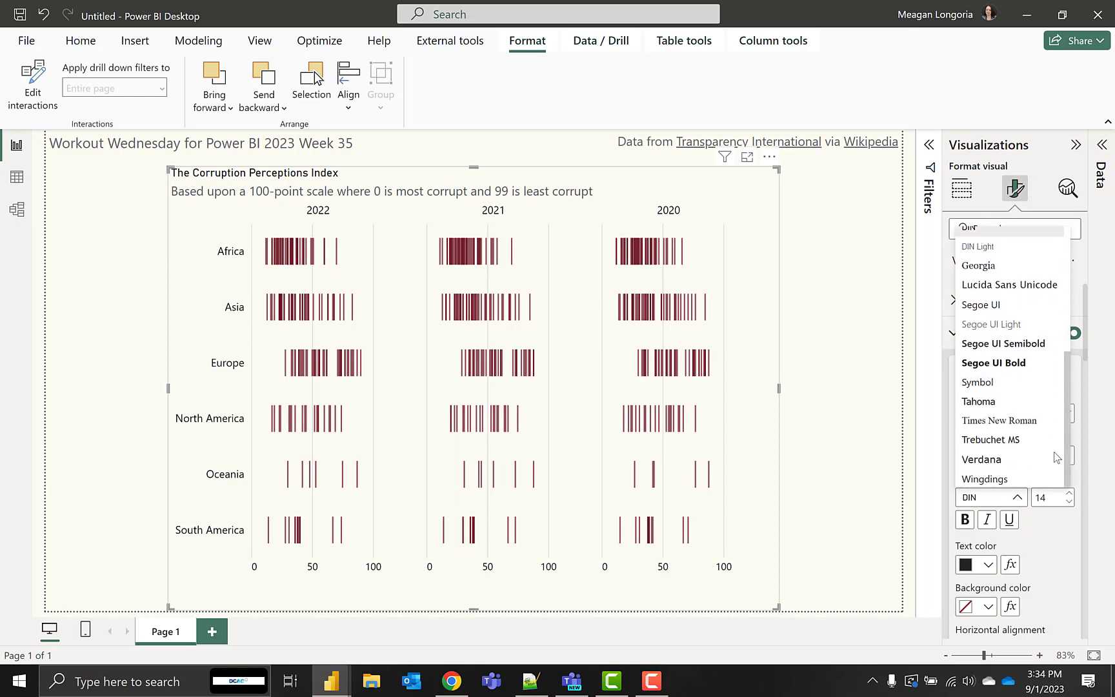
click(996, 305)
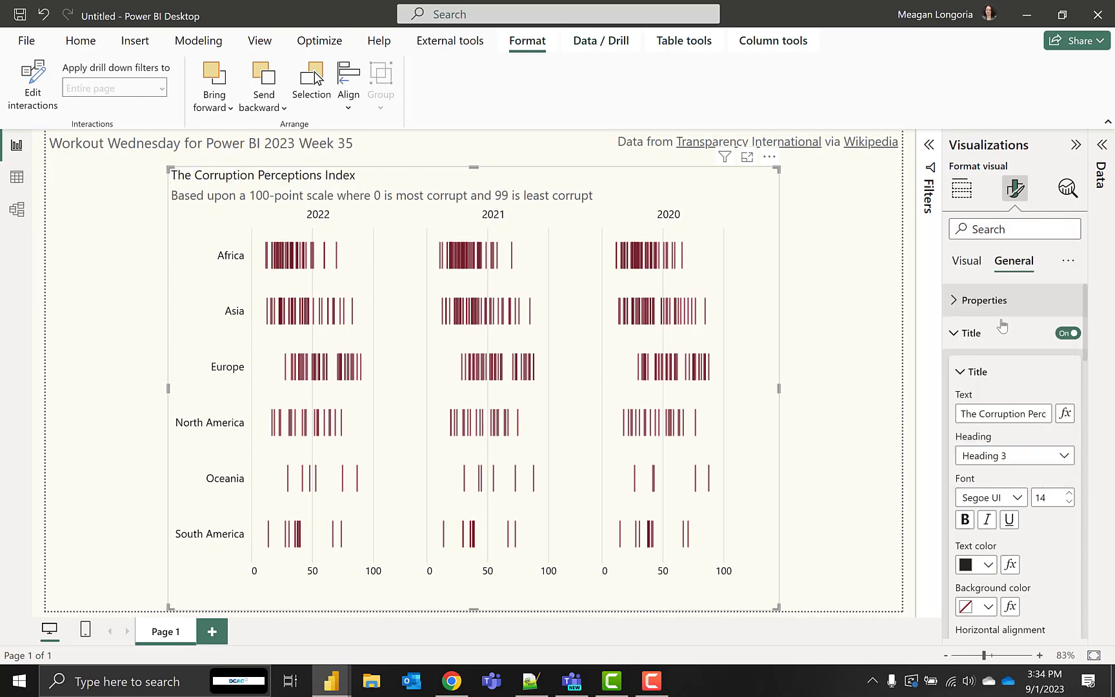
click(1069, 493)
click(1068, 493)
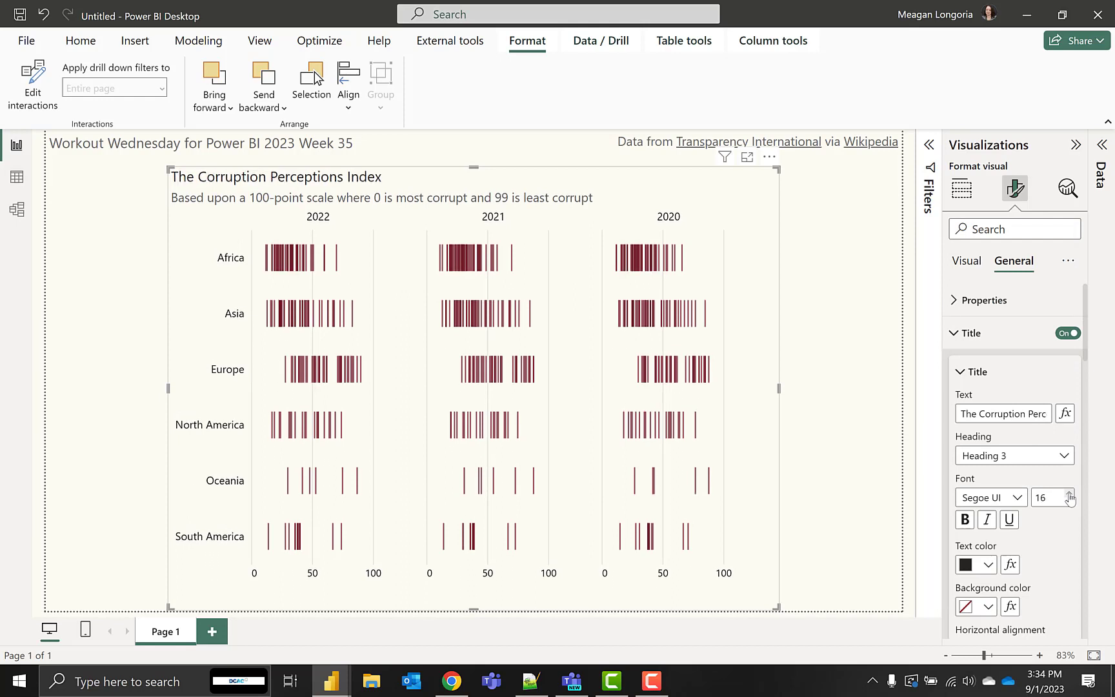
click(875, 428)
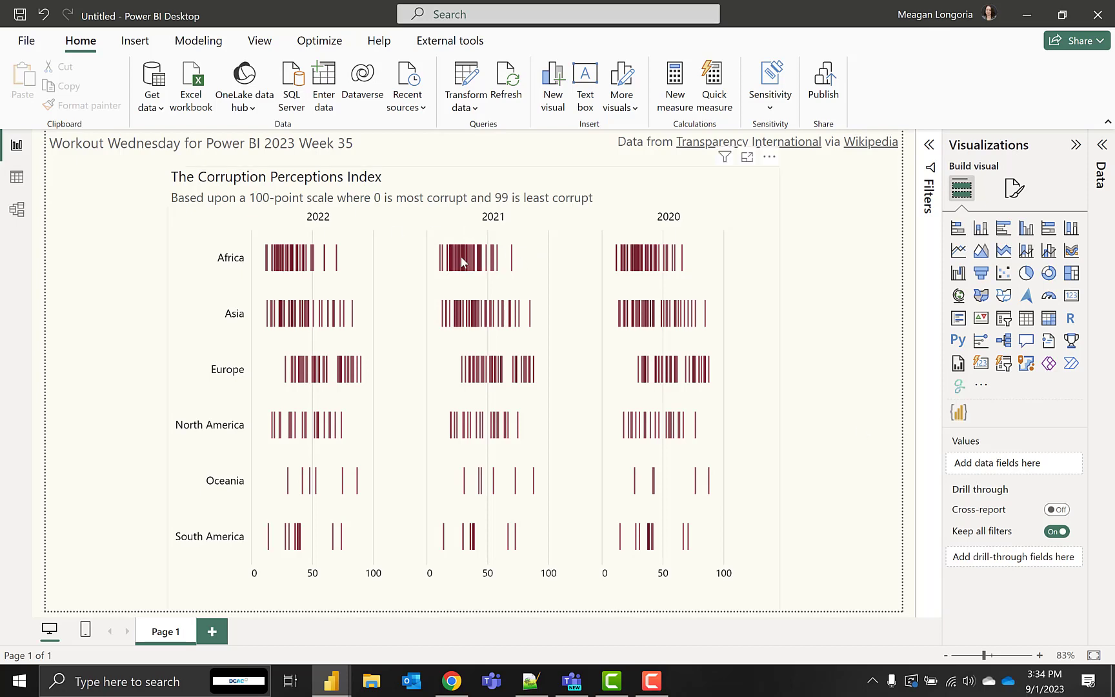
mouse_move(461, 258)
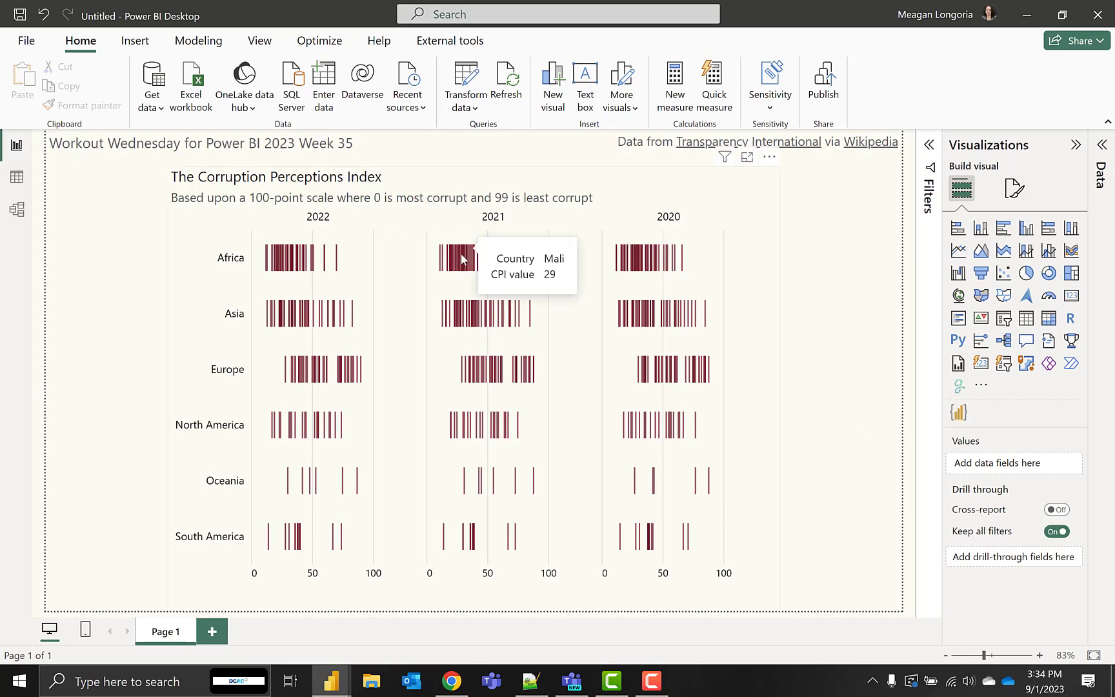